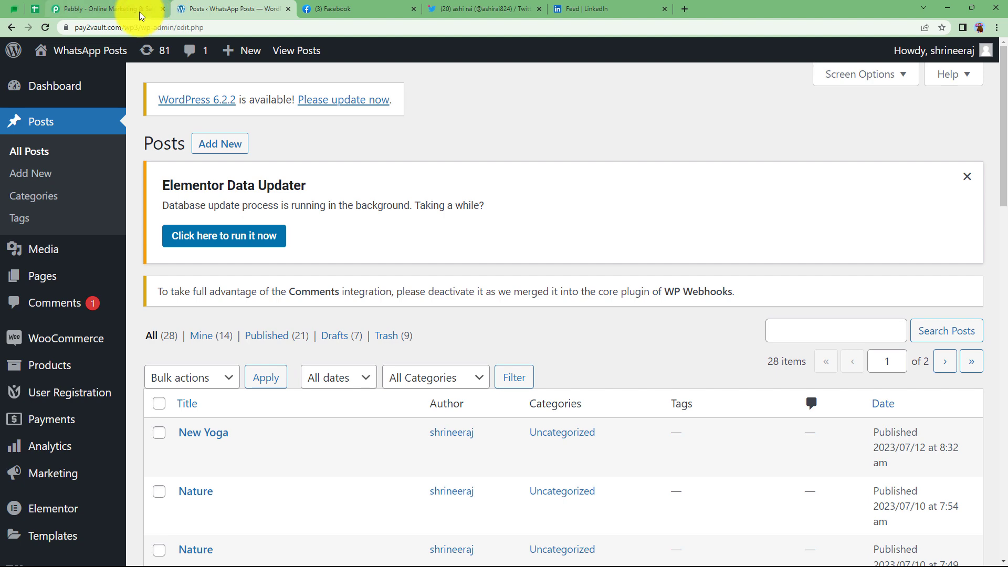
Switch to the Pabbly website, sign in to the account and access Pabbly Connect.
{"action": "left_click", "coordinate": [140, 11]}
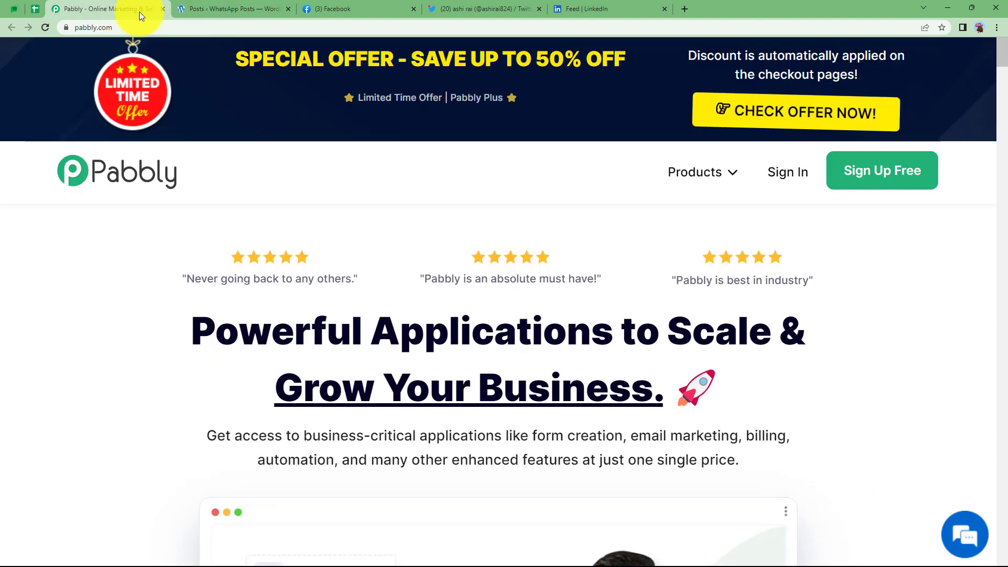
{"action": "left_click", "coordinate": [787, 176]}
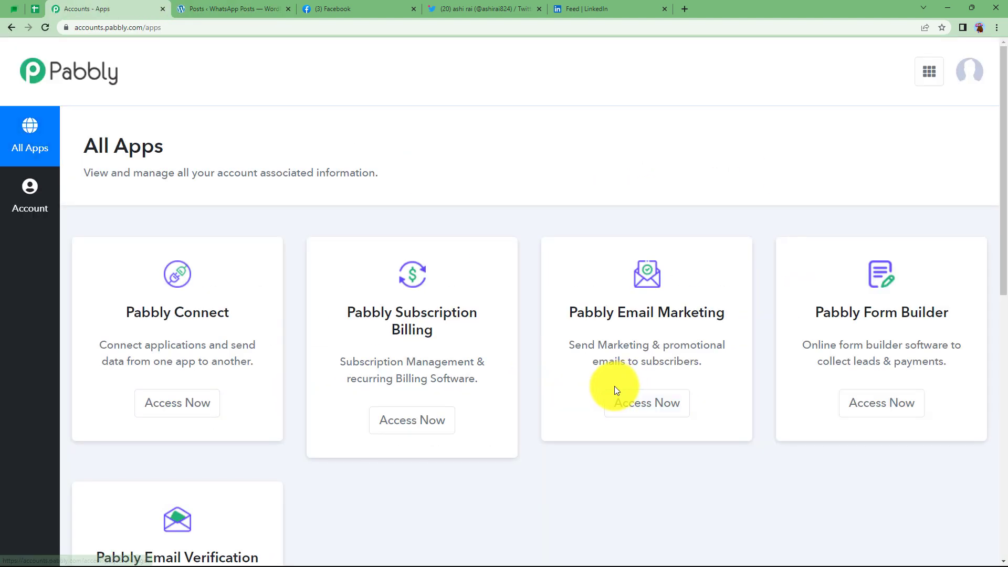
{"action": "scroll", "coordinate": [281, 358], "scroll_direction": "down", "scroll_amount": 5}
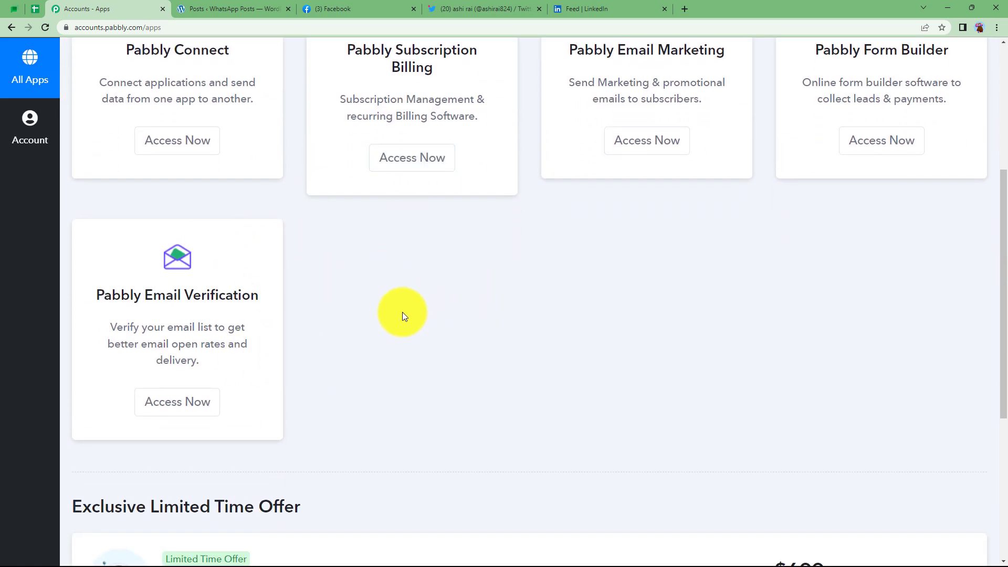
{"action": "scroll", "coordinate": [402, 311], "scroll_direction": "up", "scroll_amount": 3}
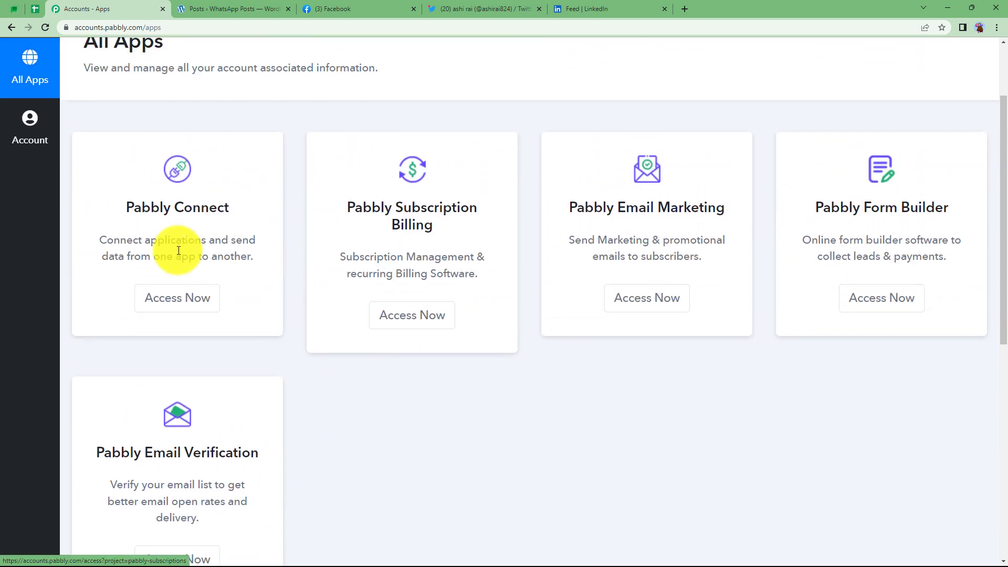
{"action": "left_click", "coordinate": [186, 302]}
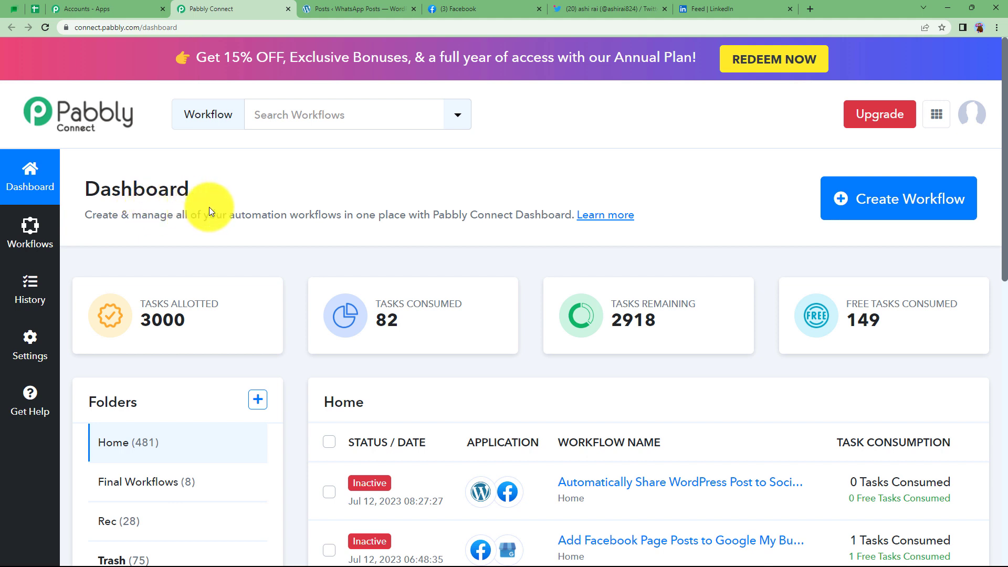
Create a new workflow named "Automatically Share WordPress Post to Social Media Platforms".
{"action": "left_click", "coordinate": [896, 210]}
{"action": "left_click", "coordinate": [479, 305]}
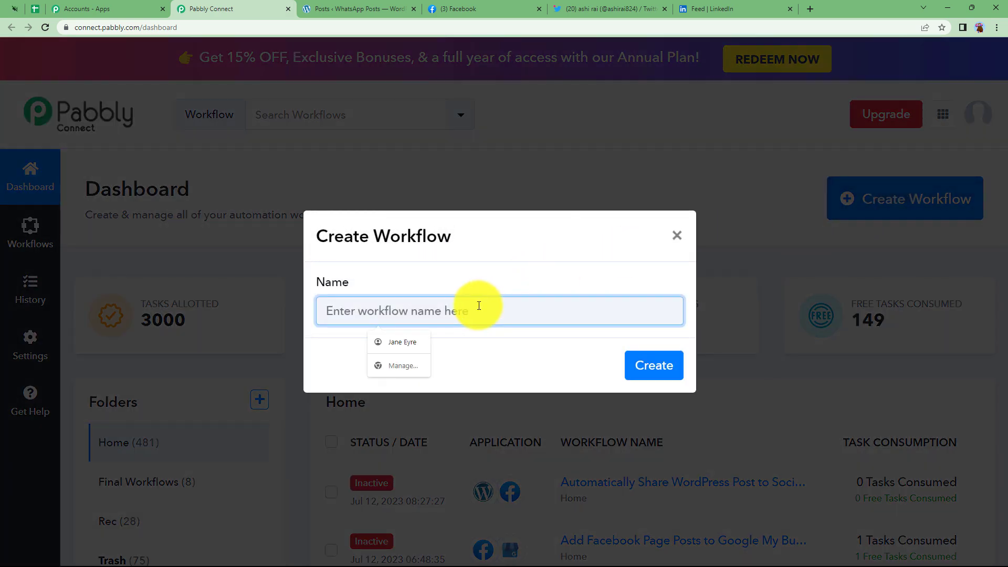
{"action": "type", "text": "A"}
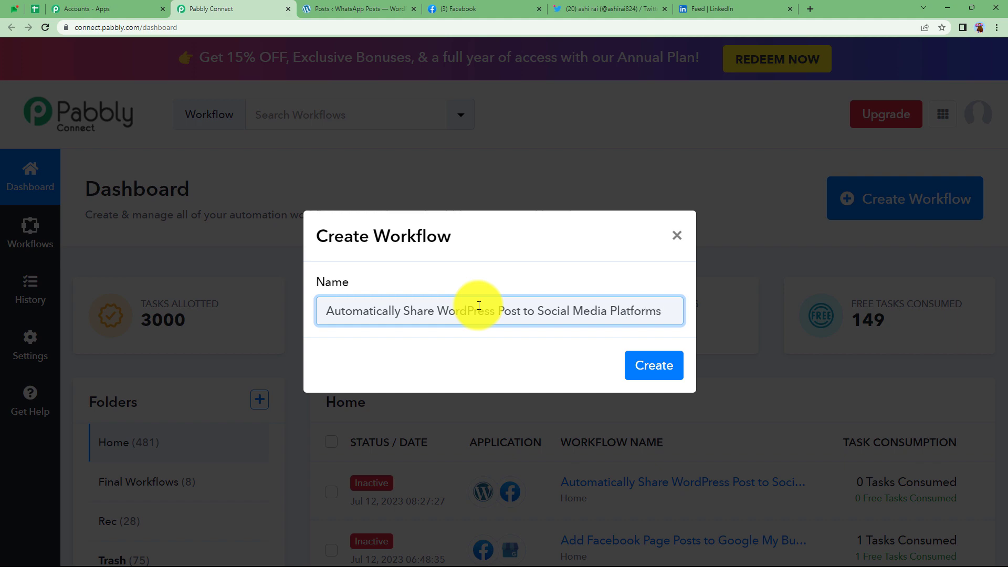
{"action": "left_click", "coordinate": [666, 367]}
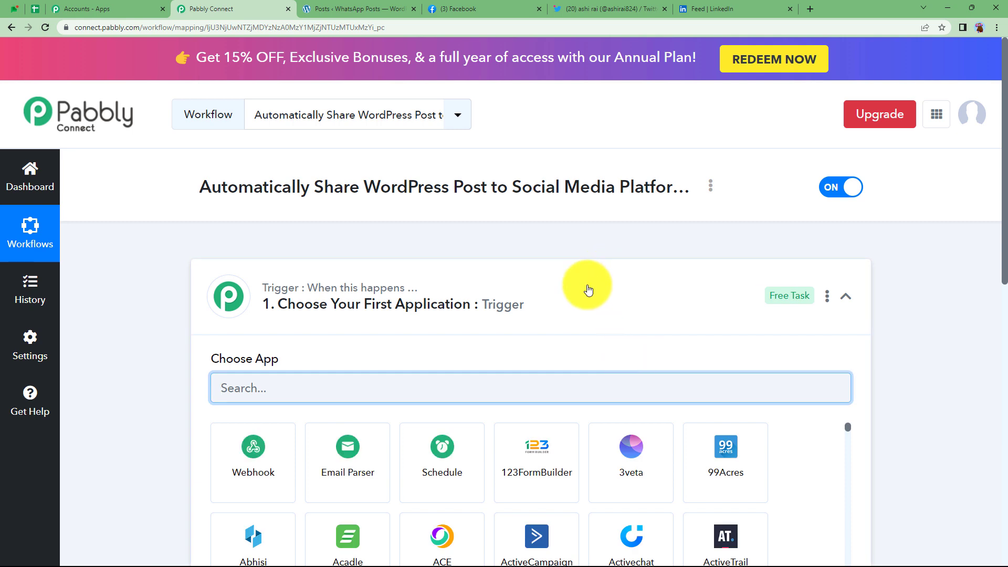
Review the workflow's trigger and action steps and the open WordPress, Facebook, Twitter and LinkedIn pages, then return to the workflow.
{"action": "left_click", "coordinate": [587, 290]}
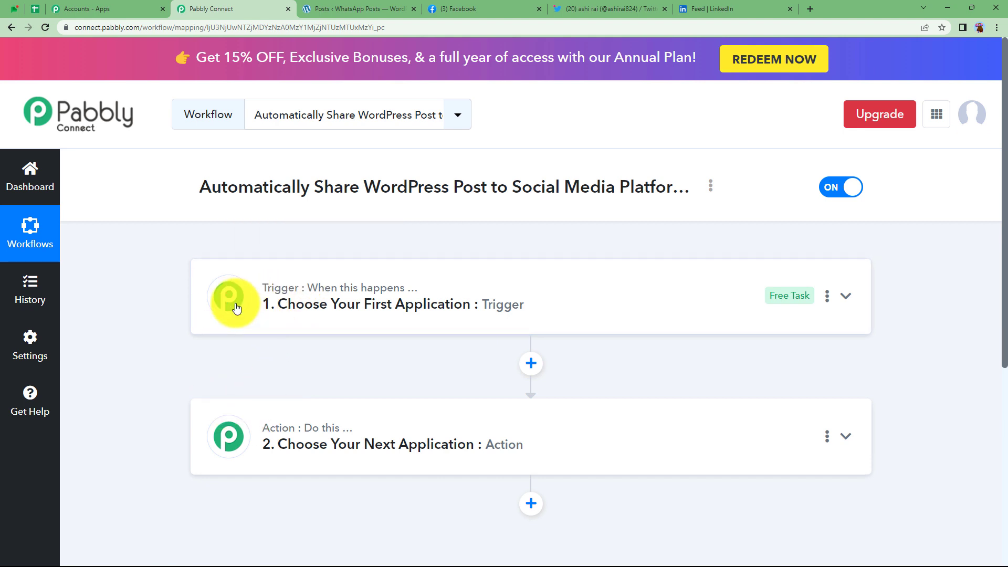
{"action": "mouse_move", "coordinate": [322, 430]}
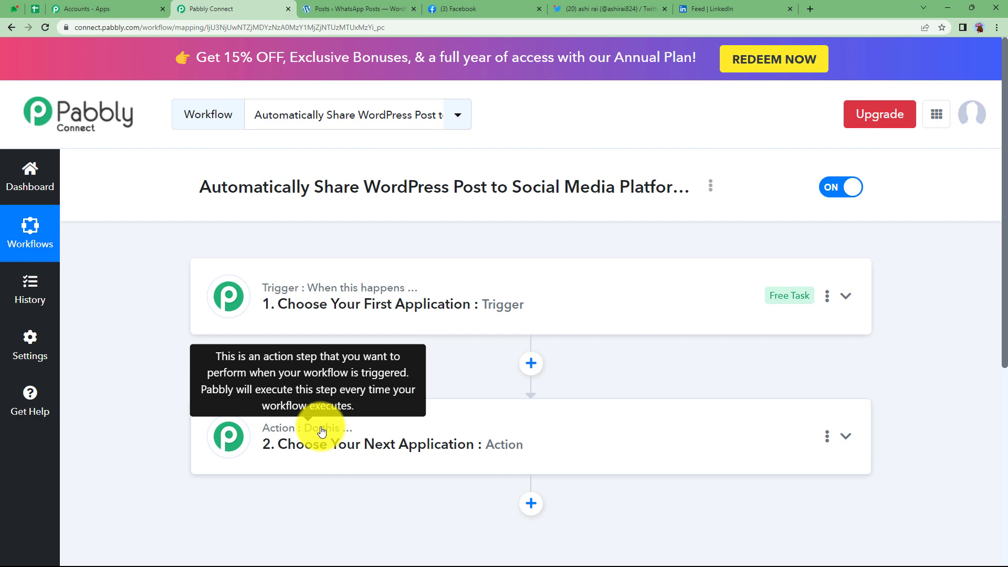
{"action": "left_click", "coordinate": [378, 9]}
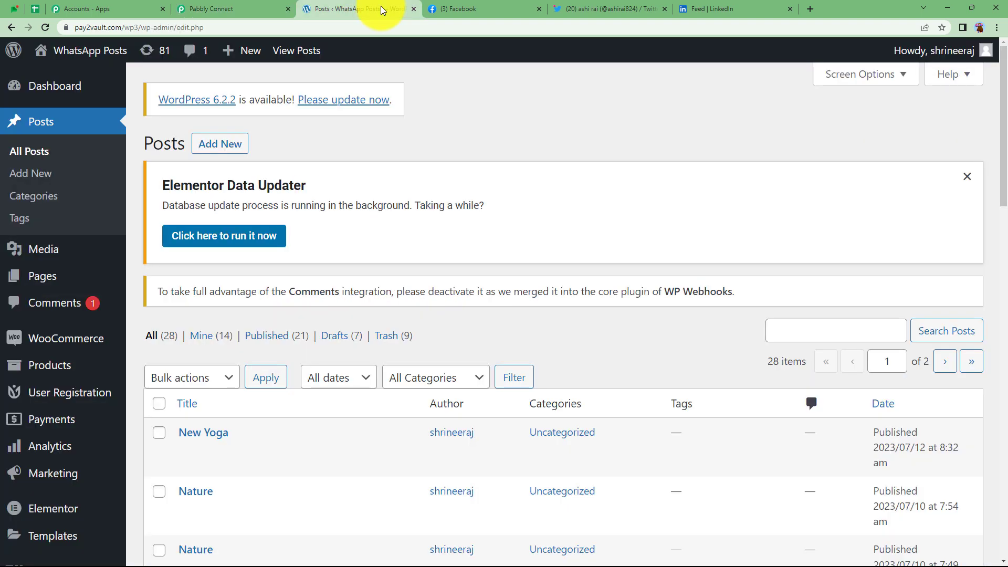
{"action": "left_click", "coordinate": [483, 11]}
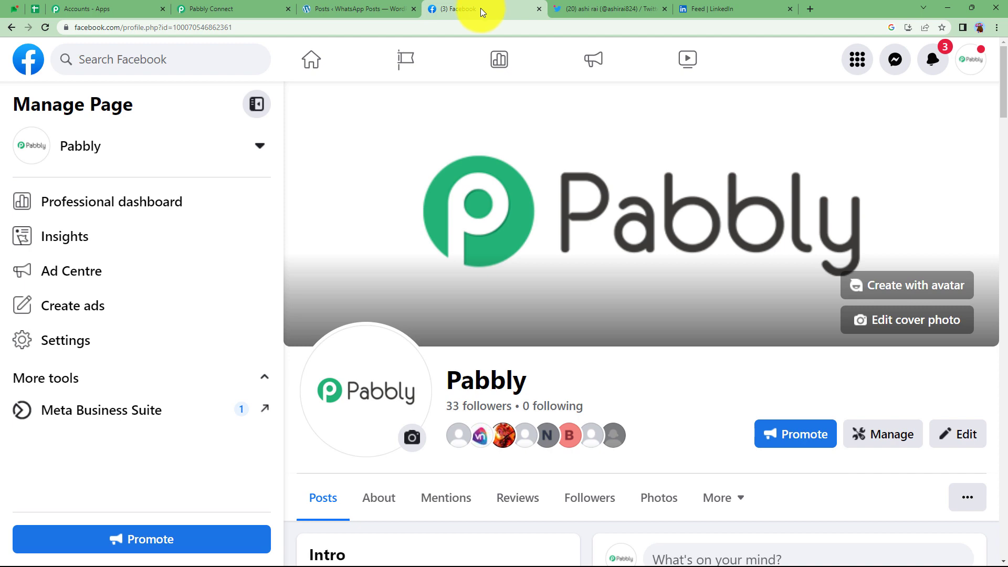
{"action": "left_click", "coordinate": [590, 10]}
{"action": "left_click", "coordinate": [702, 14]}
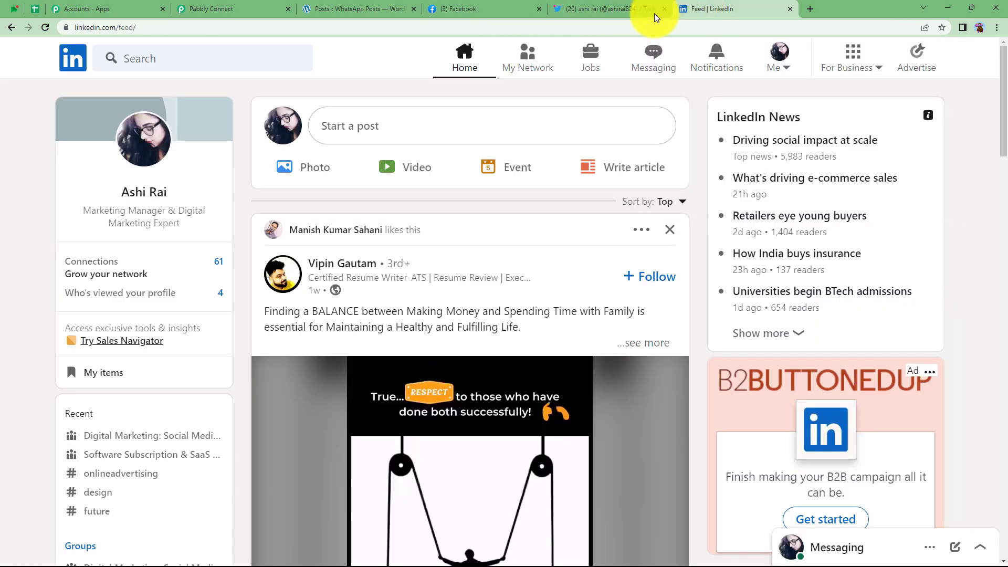
{"action": "left_click", "coordinate": [260, 9]}
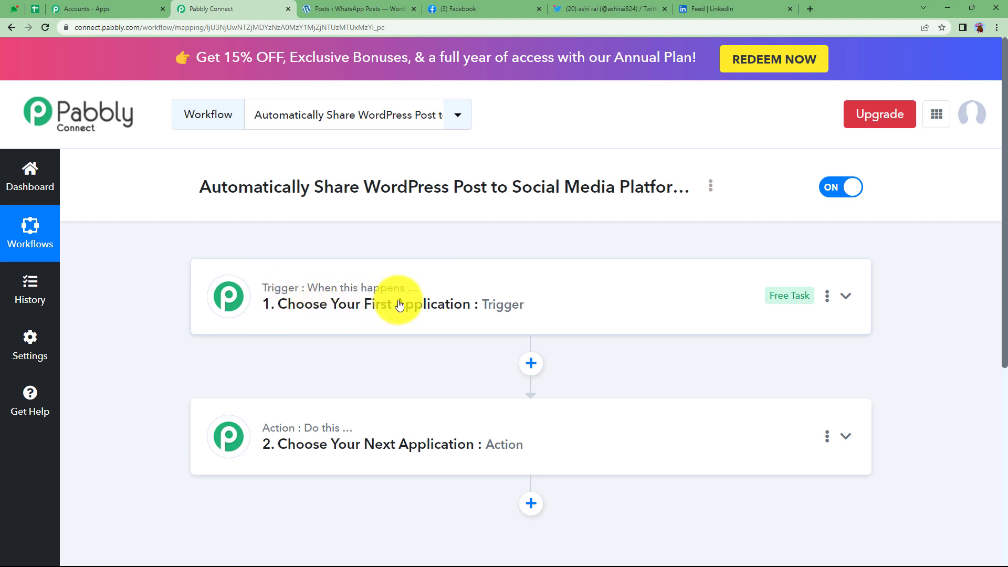
Set the workflow's trigger application to WordPress with New Post Published as the trigger event.
{"action": "left_click", "coordinate": [313, 301]}
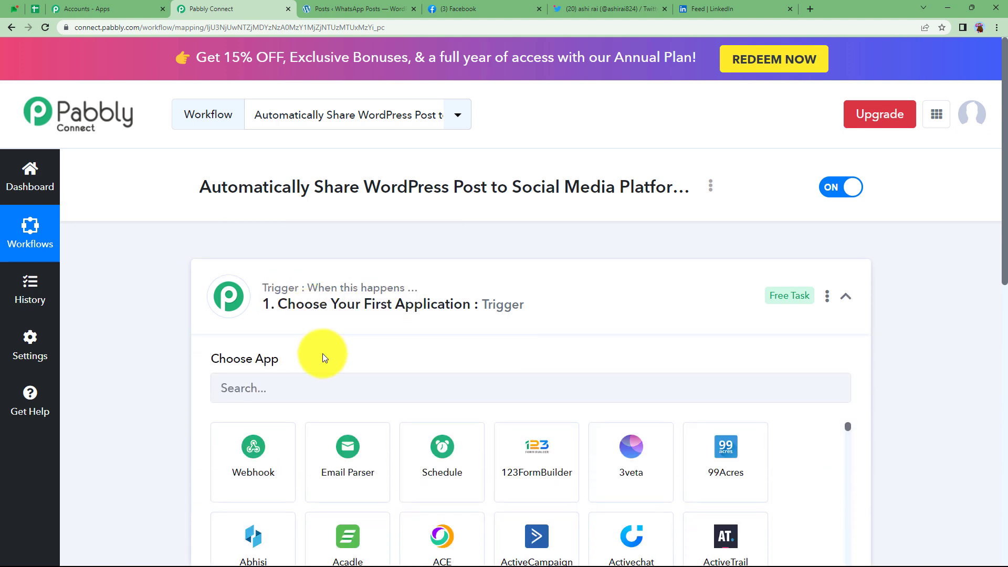
{"action": "left_click", "coordinate": [273, 386]}
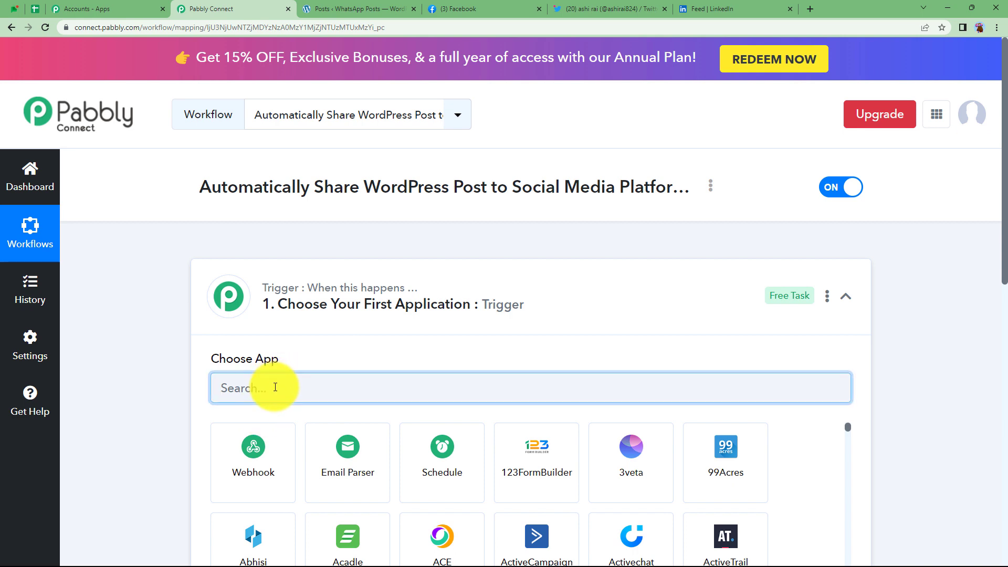
{"action": "type", "text": "word"}
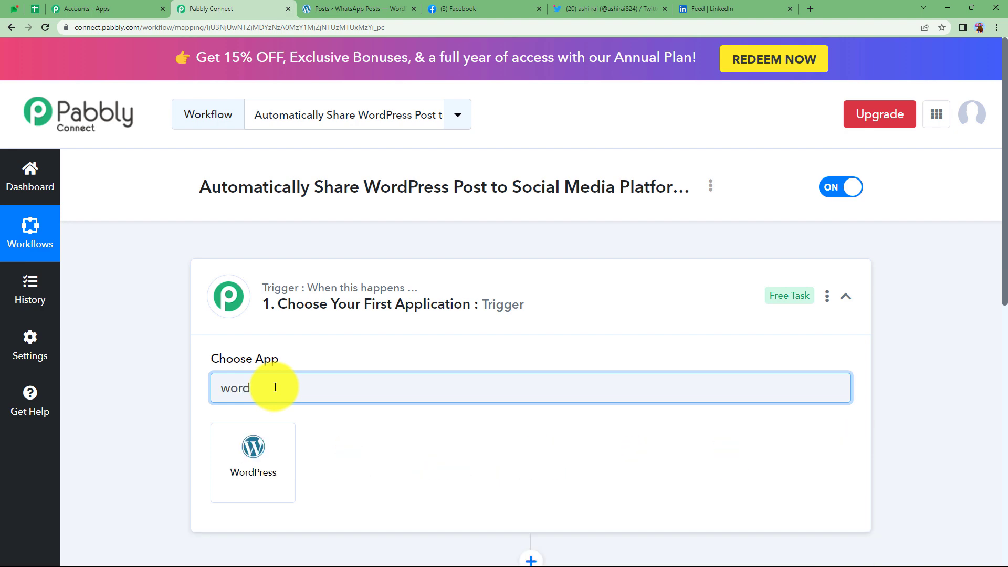
{"action": "left_click", "coordinate": [276, 449]}
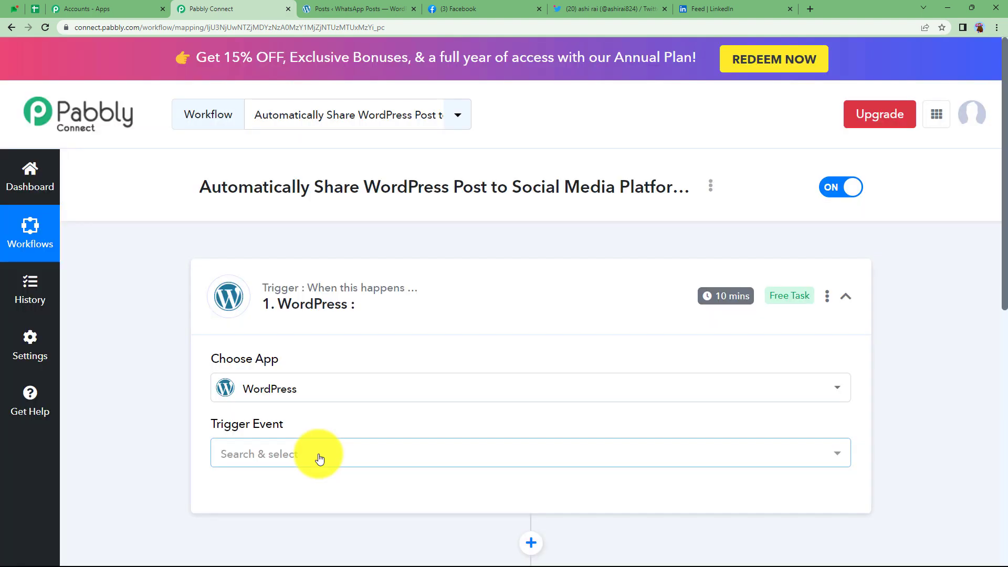
{"action": "left_click", "coordinate": [319, 457]}
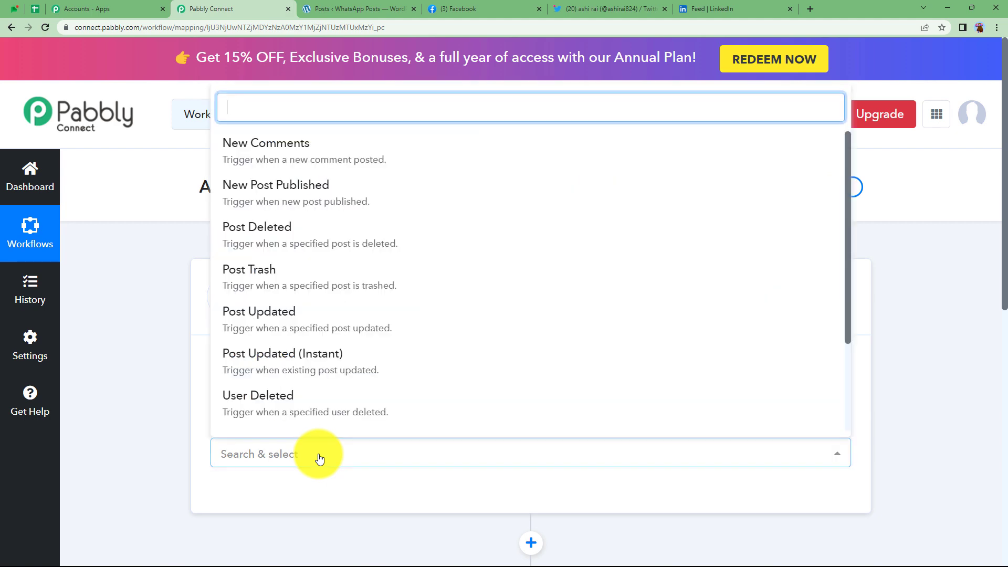
{"action": "left_click", "coordinate": [319, 197]}
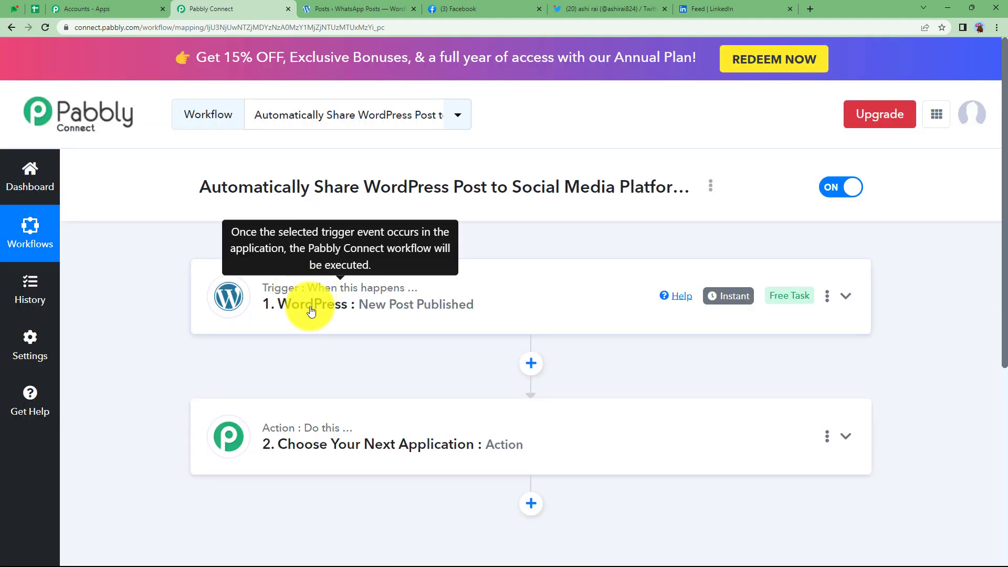
{"action": "left_click", "coordinate": [308, 423]}
{"action": "scroll", "coordinate": [169, 435], "scroll_direction": "down", "scroll_amount": 2}
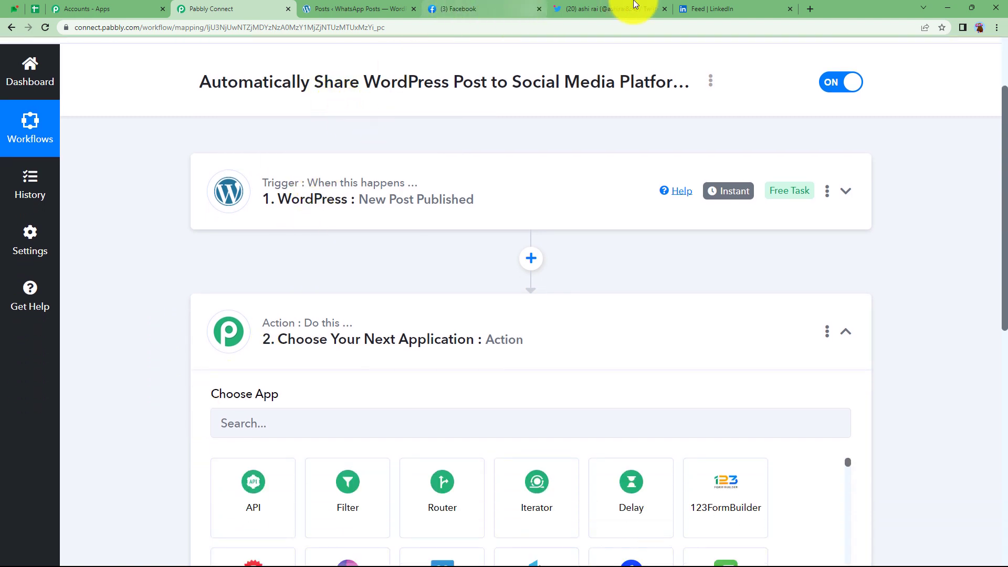
{"action": "left_click", "coordinate": [430, 347]}
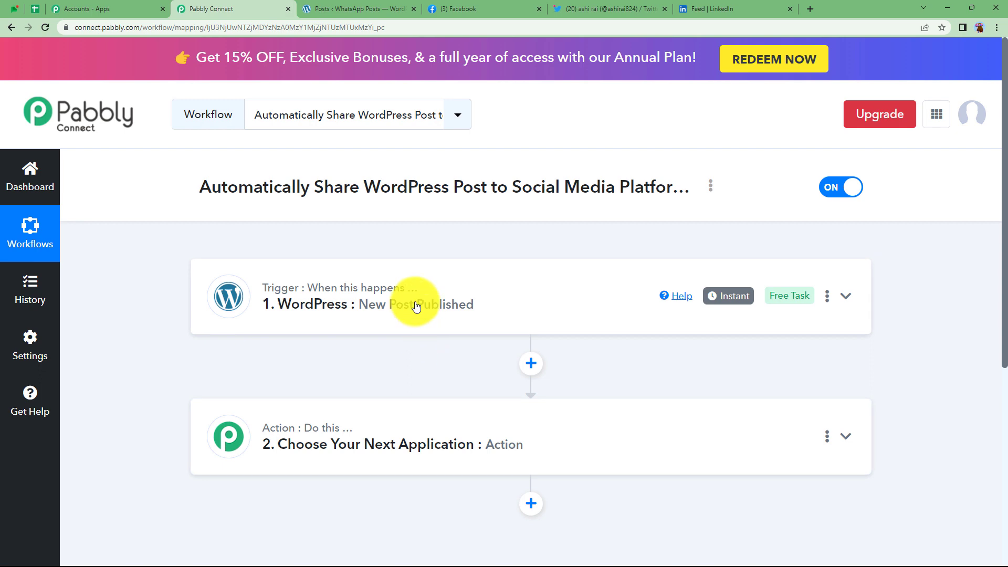
Examine the WordPress trigger's webhook URL section and its setup instructions for the WP Webhooks plugin.
{"action": "left_click", "coordinate": [411, 303]}
{"action": "scroll", "coordinate": [149, 415], "scroll_direction": "down", "scroll_amount": 2}
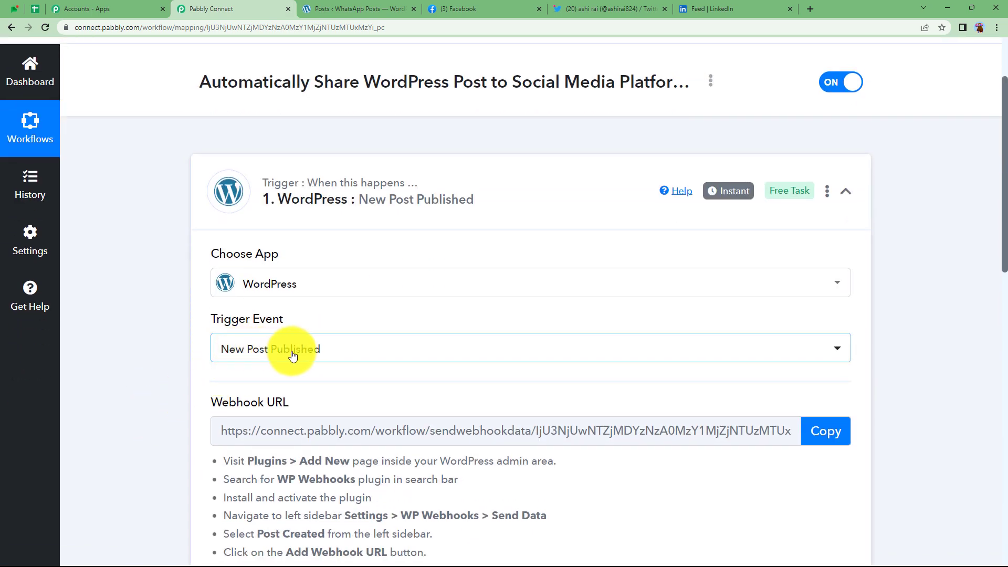
{"action": "scroll", "coordinate": [290, 363], "scroll_direction": "down", "scroll_amount": 3}
{"action": "mouse_move", "coordinate": [236, 250]}
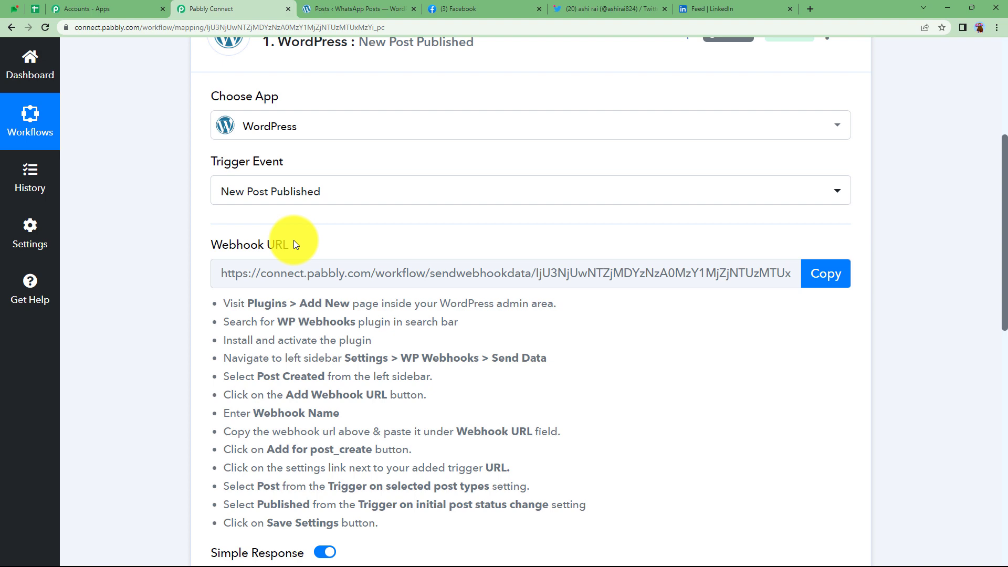
{"action": "left_click", "coordinate": [354, 14]}
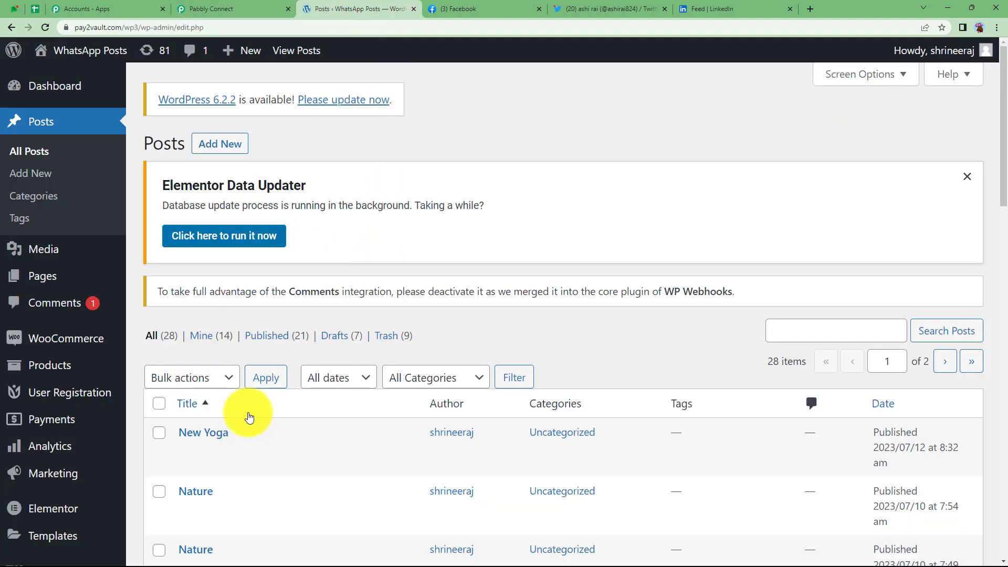
{"action": "left_click", "coordinate": [207, 9]}
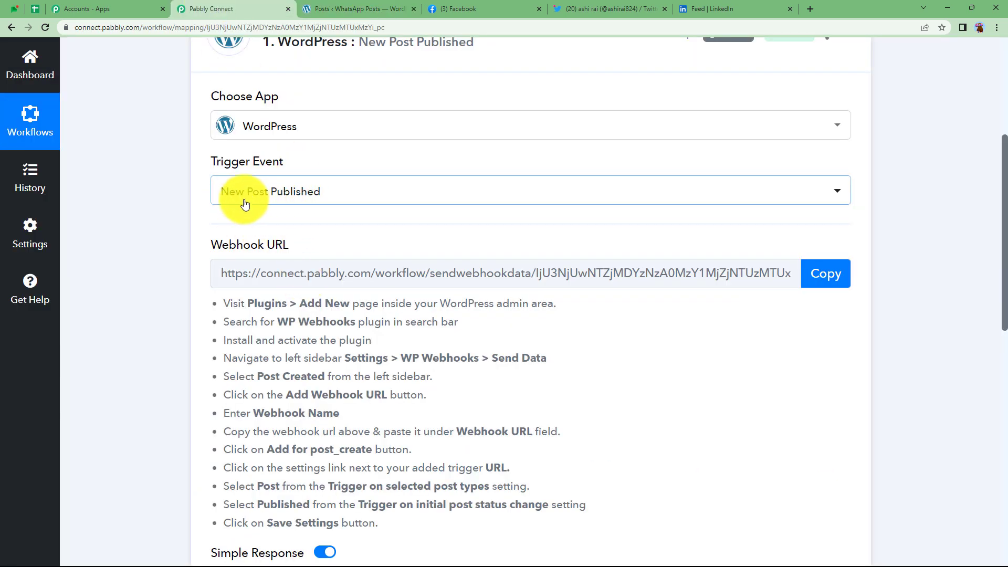
{"action": "scroll", "coordinate": [202, 246], "scroll_direction": "down", "scroll_amount": 4}
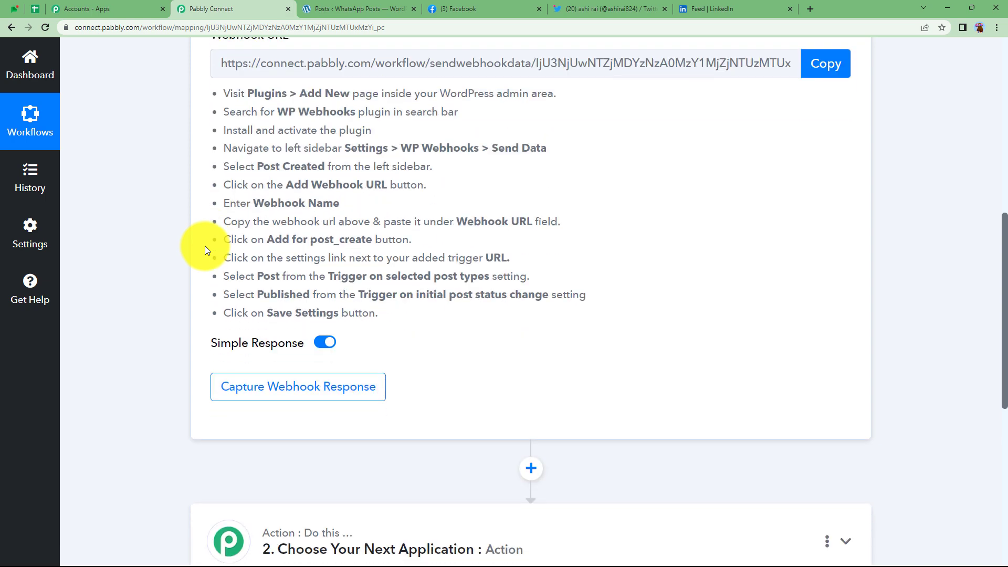
{"action": "scroll", "coordinate": [204, 250], "scroll_direction": "down", "scroll_amount": 2}
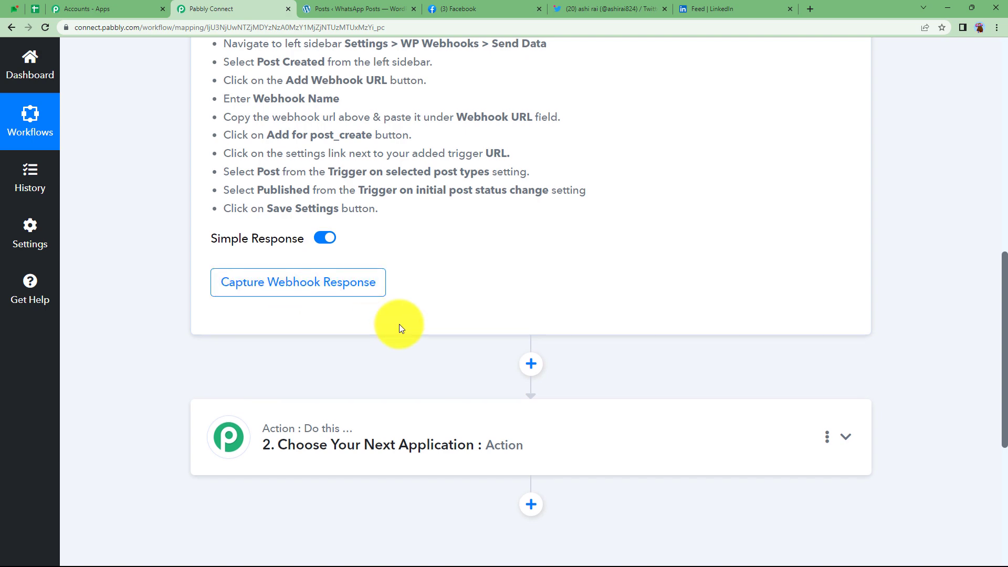
{"action": "scroll", "coordinate": [399, 323], "scroll_direction": "up", "scroll_amount": 4}
{"action": "left_click_drag", "start_coordinate": [213, 206], "coordinate": [587, 402]}
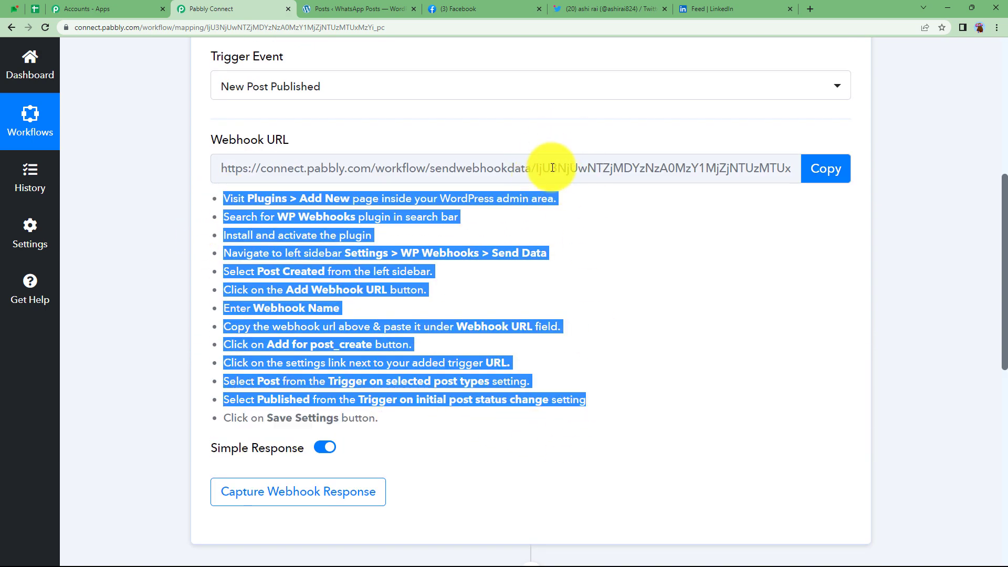
{"action": "left_click", "coordinate": [613, 207]}
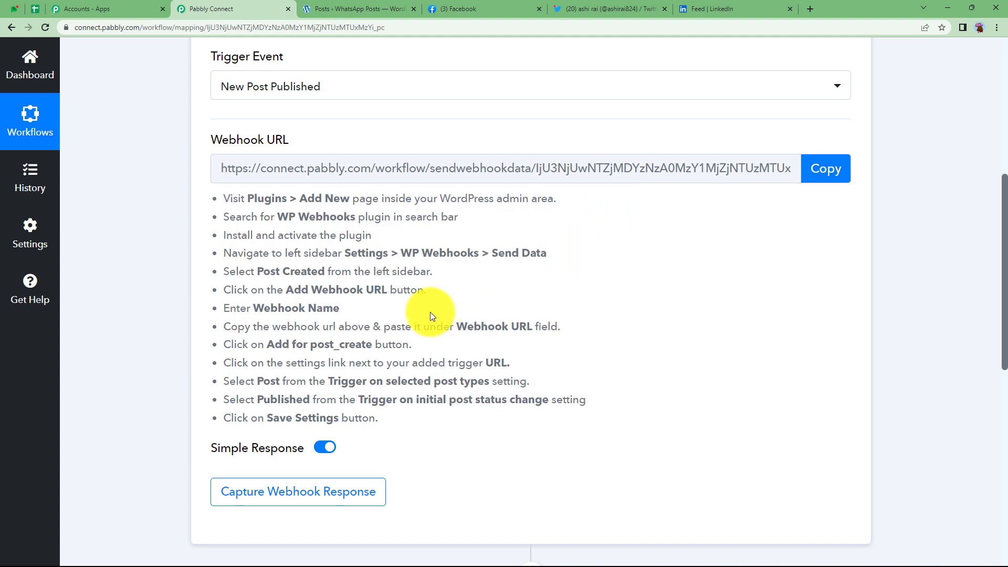
Copy the trigger's webhook URL, then switch to the WordPress admin and search for the WP Webhook plugin to add.
{"action": "left_click", "coordinate": [813, 168]}
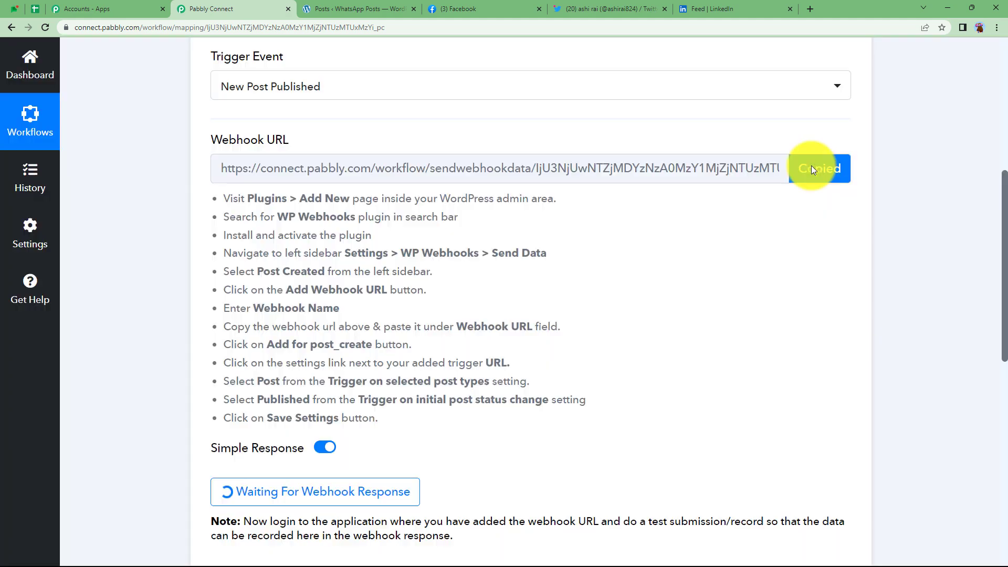
{"action": "left_click", "coordinate": [356, 9]}
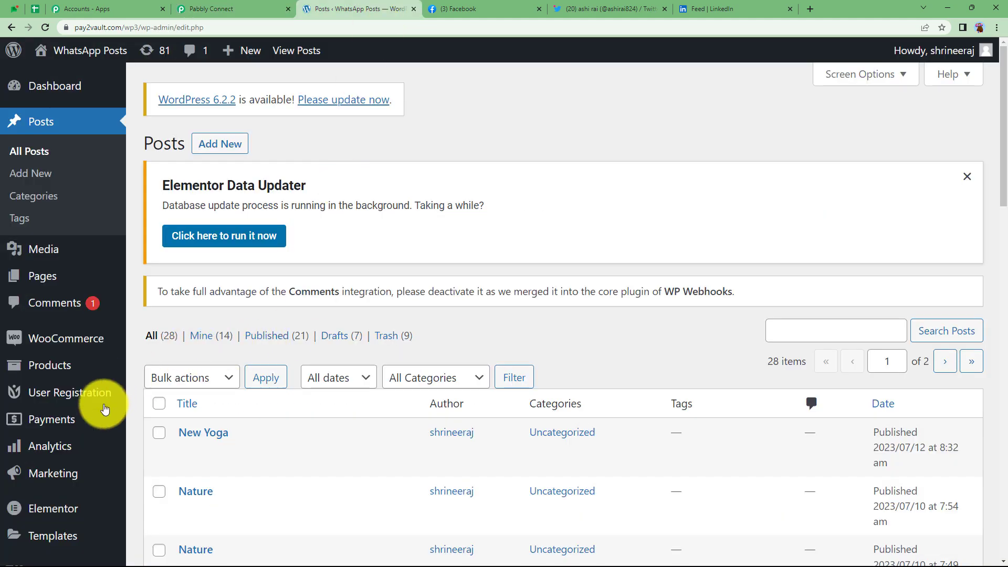
{"action": "scroll", "coordinate": [87, 427], "scroll_direction": "down", "scroll_amount": 4}
{"action": "mouse_move", "coordinate": [48, 410]}
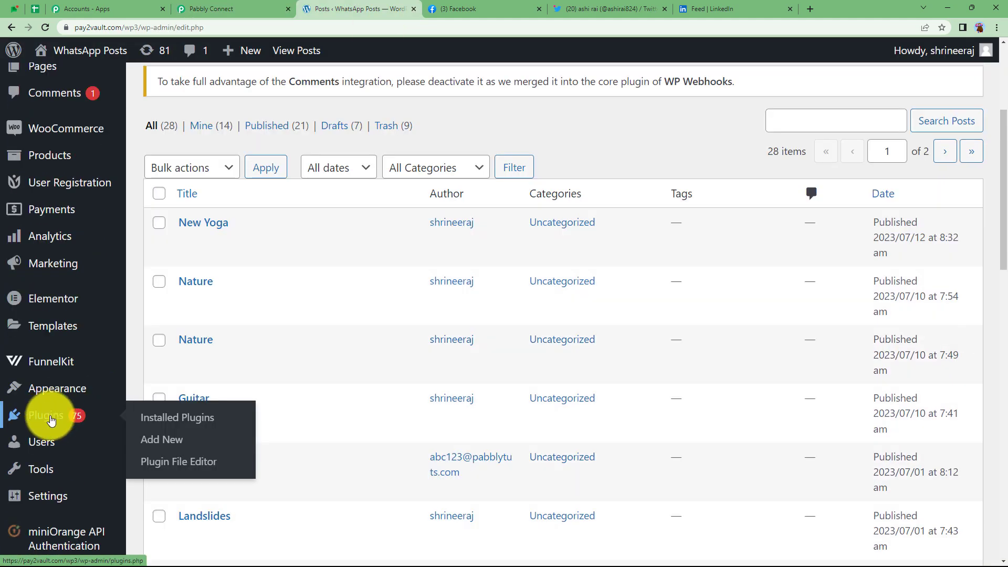
{"action": "left_click", "coordinate": [169, 439]}
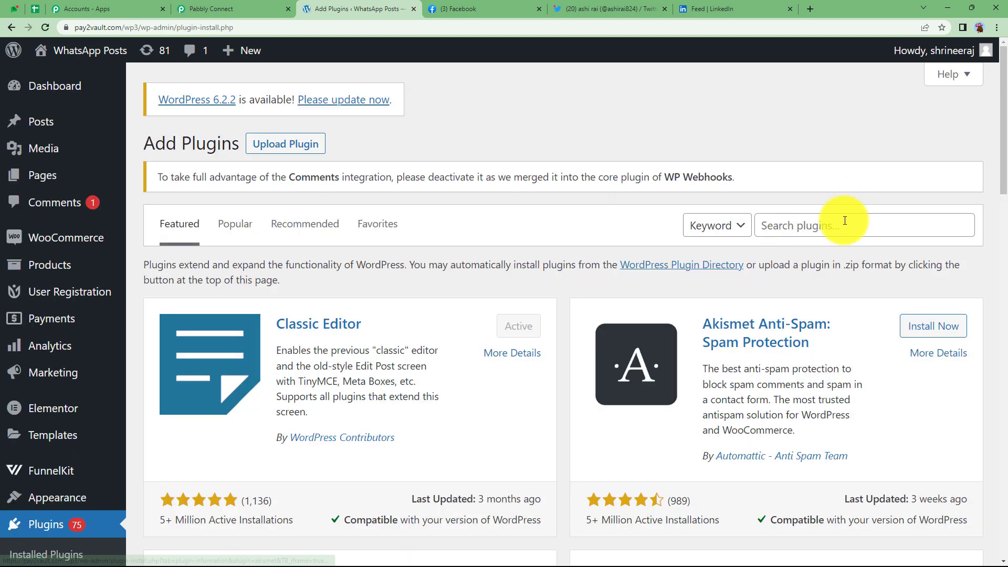
{"action": "left_click", "coordinate": [814, 226]}
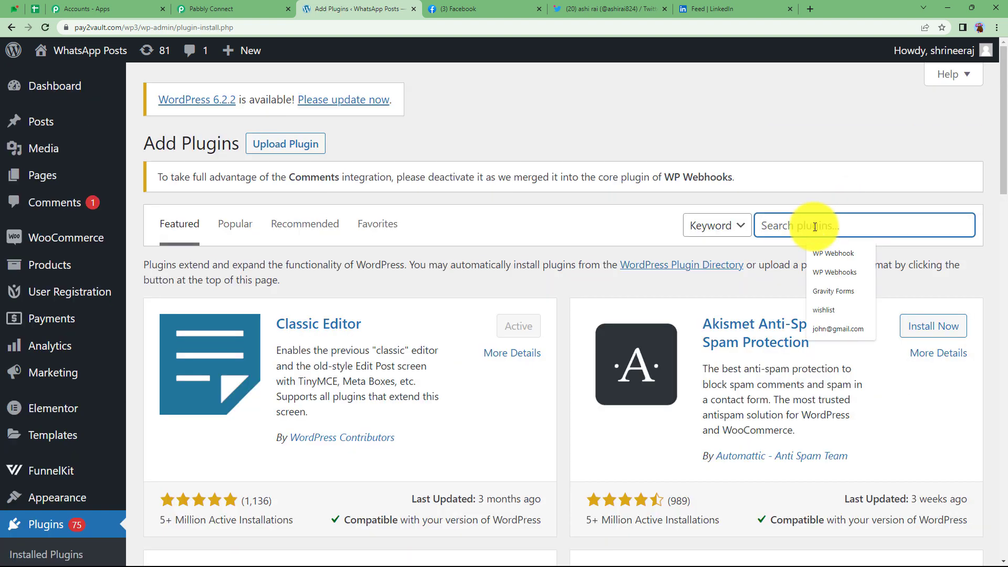
{"action": "left_click", "coordinate": [835, 250]}
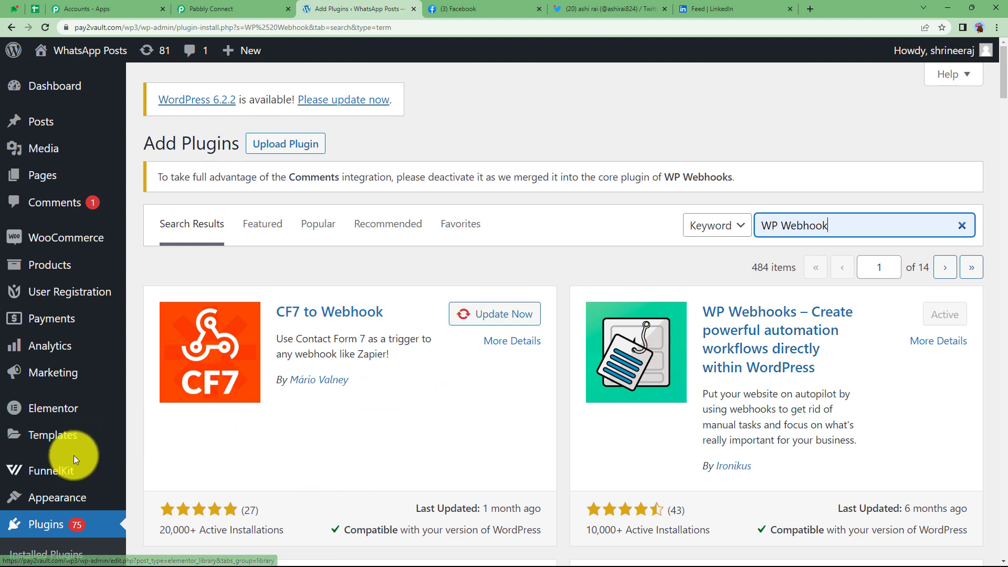
Open the Send Data page of the WP Webhooks settings and select the Post created trigger.
{"action": "scroll", "coordinate": [73, 454], "scroll_direction": "down", "scroll_amount": 4}
{"action": "left_click", "coordinate": [53, 472]}
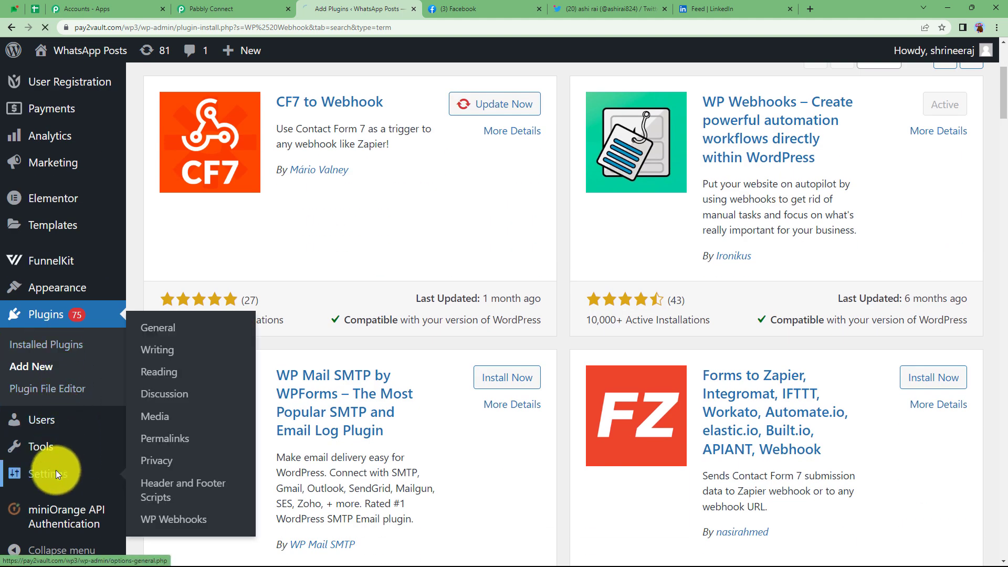
{"action": "left_click", "coordinate": [155, 520]}
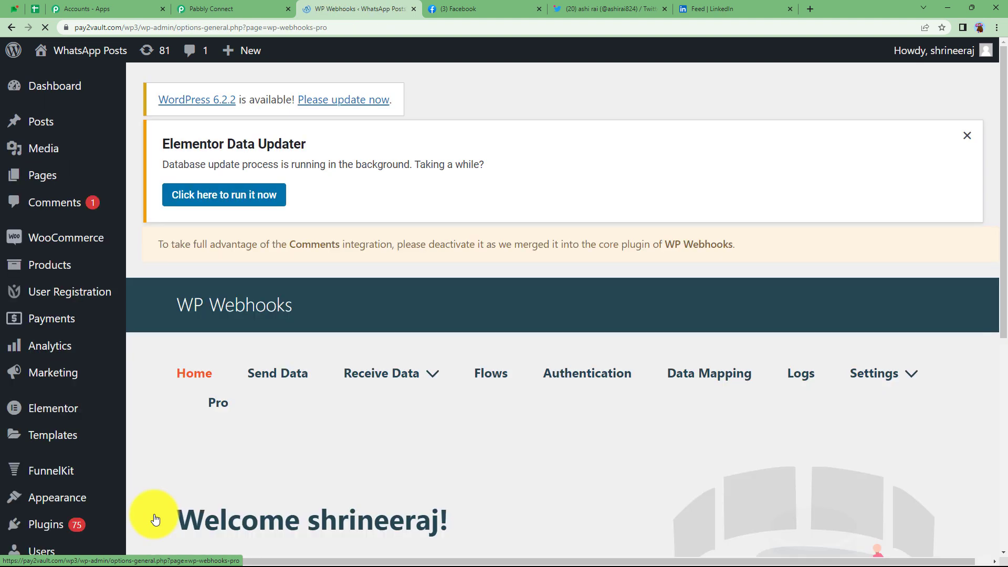
{"action": "left_click", "coordinate": [285, 373]}
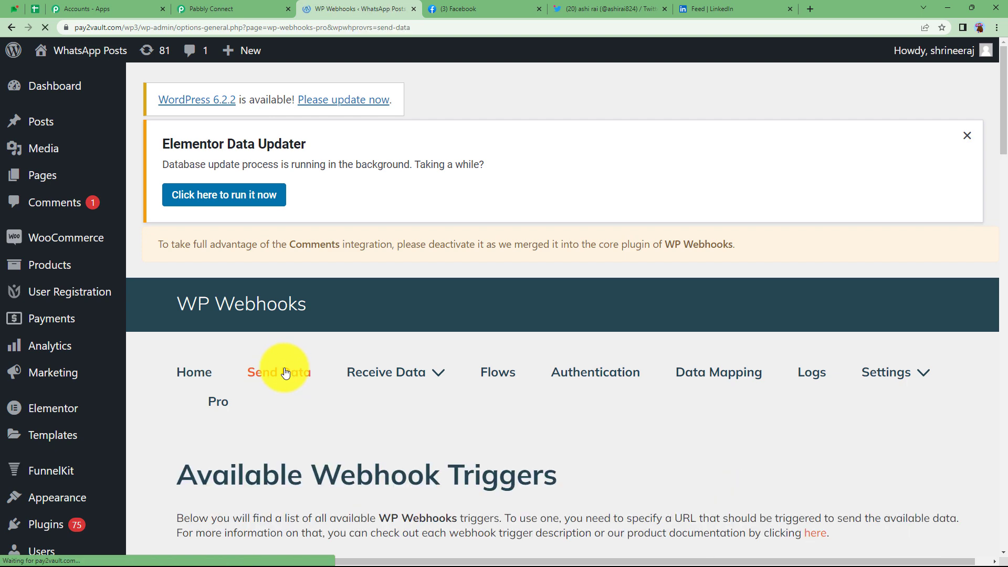
{"action": "scroll", "coordinate": [285, 373], "scroll_direction": "down", "scroll_amount": 8}
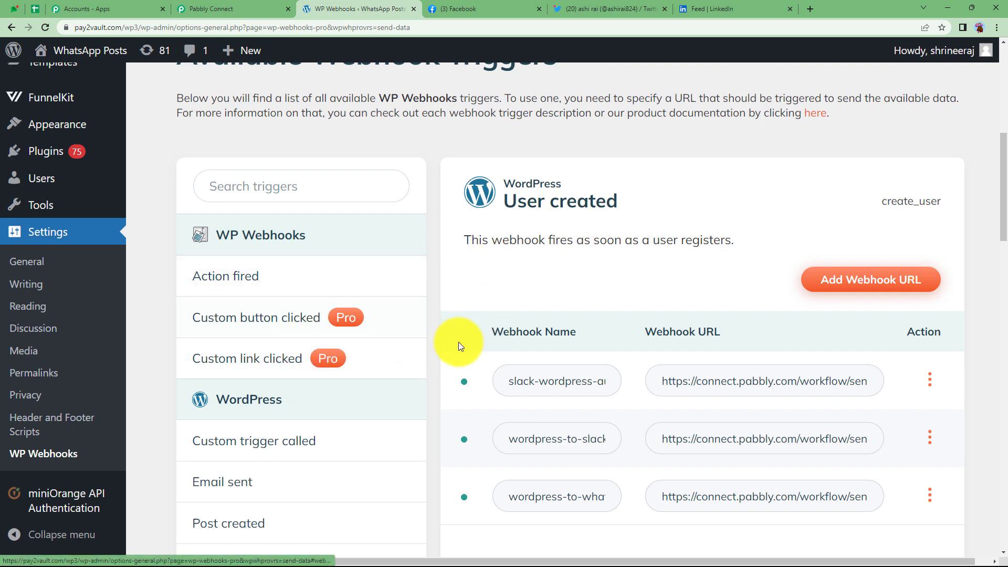
{"action": "scroll", "coordinate": [314, 387], "scroll_direction": "down", "scroll_amount": 3}
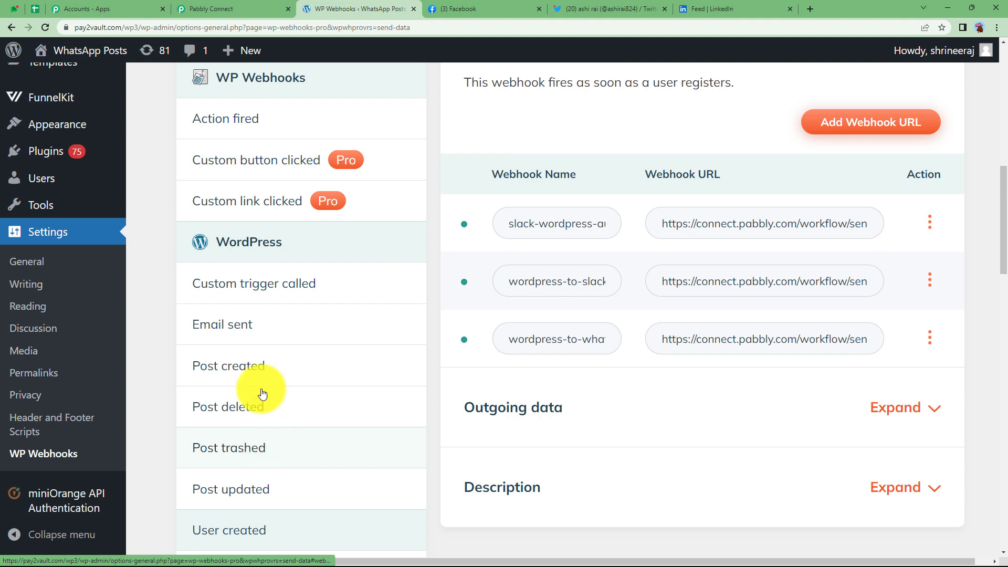
{"action": "left_click", "coordinate": [244, 371]}
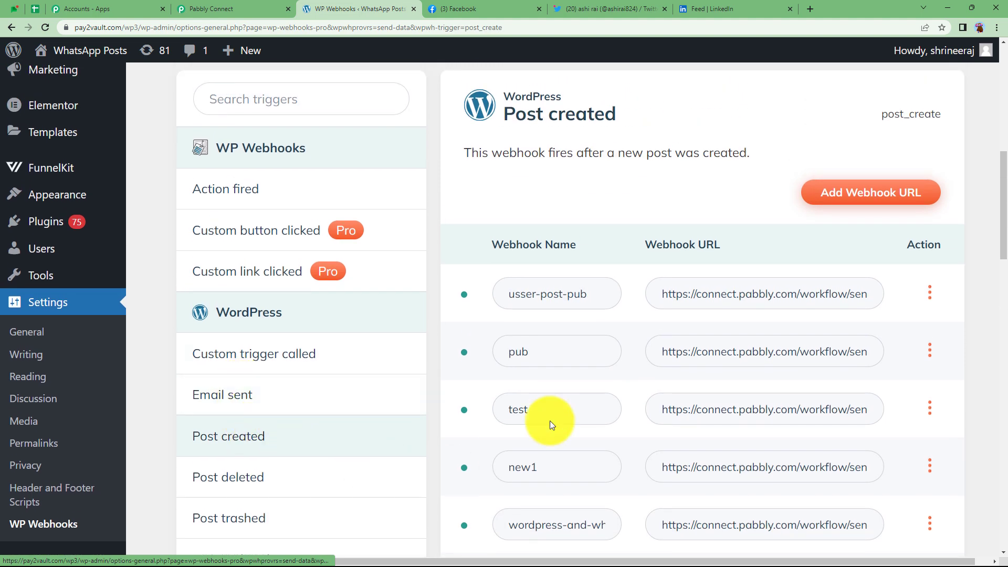
Add a webhook named "Social Media Platforms" to the Post created trigger, using the copied Pabbly webhook URL.
{"action": "scroll", "coordinate": [603, 321], "scroll_direction": "down", "scroll_amount": 8}
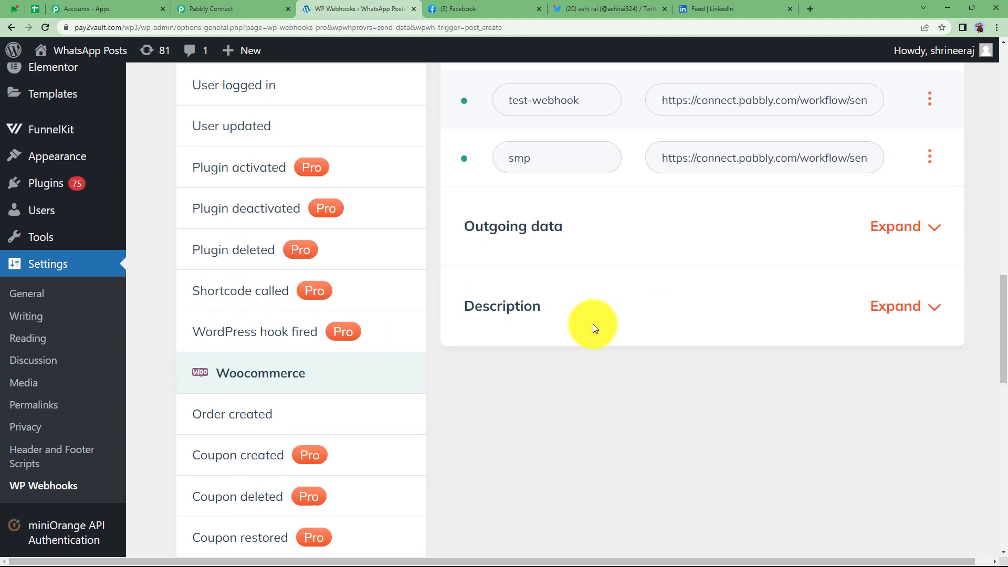
{"action": "scroll", "coordinate": [594, 325], "scroll_direction": "up", "scroll_amount": 6}
{"action": "scroll", "coordinate": [593, 323], "scroll_direction": "up", "scroll_amount": 7}
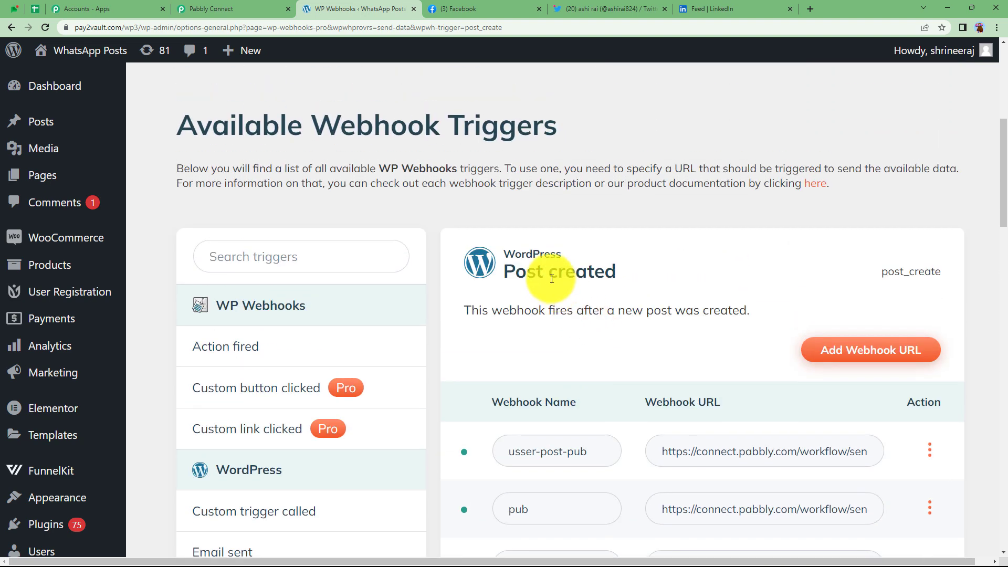
{"action": "left_click", "coordinate": [862, 351]}
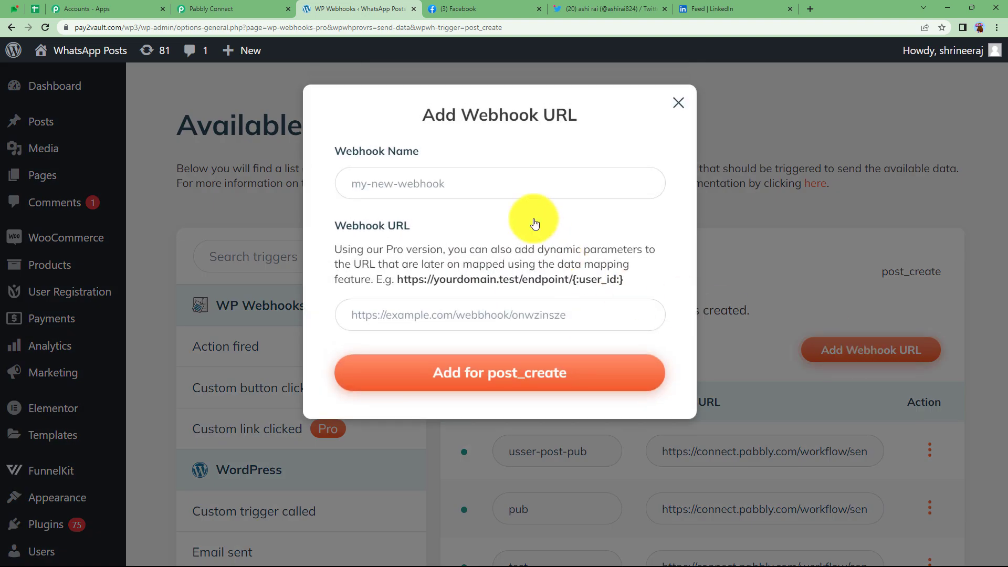
{"action": "left_click", "coordinate": [498, 182]}
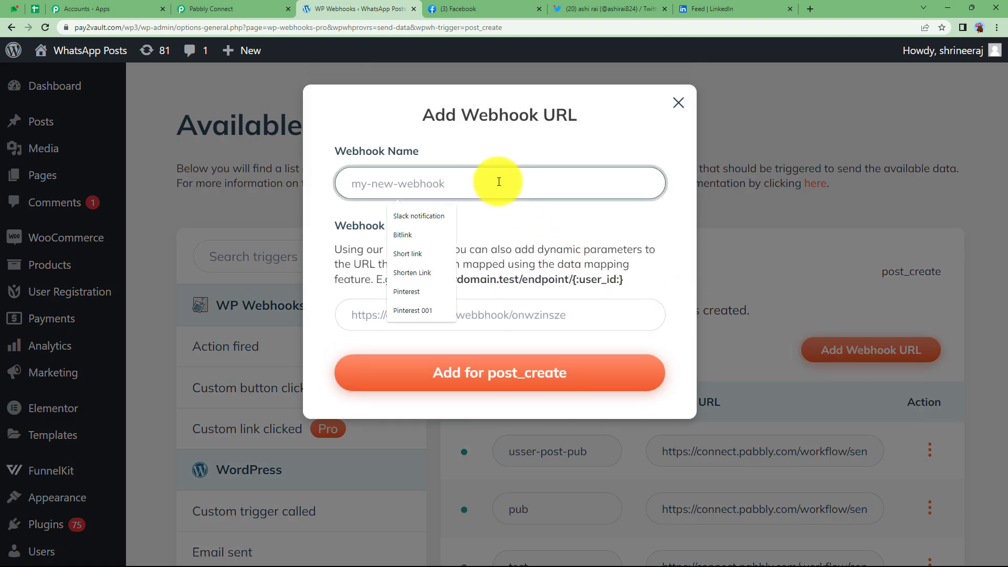
{"action": "type", "text": "Social Media Platforms"}
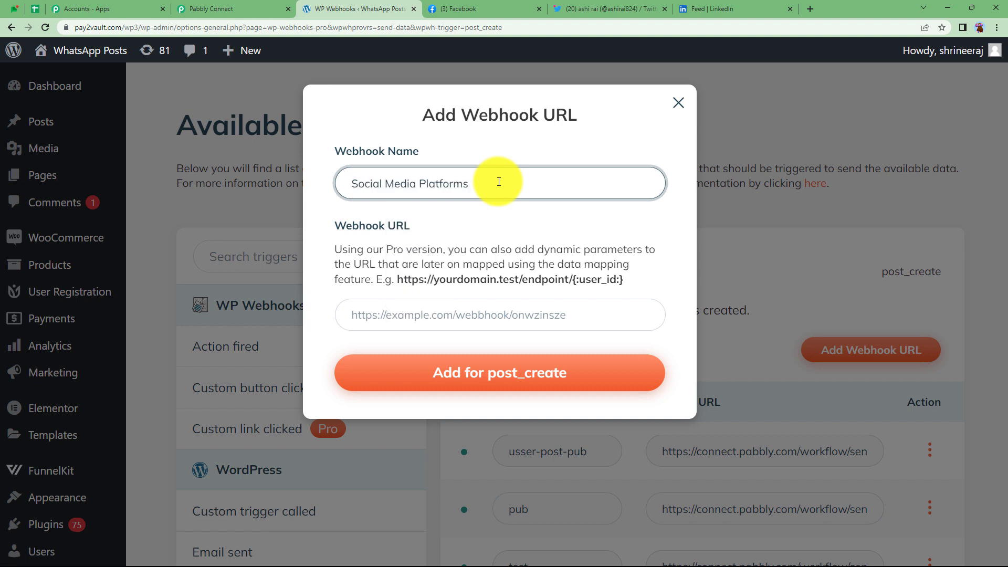
{"action": "left_click", "coordinate": [496, 324]}
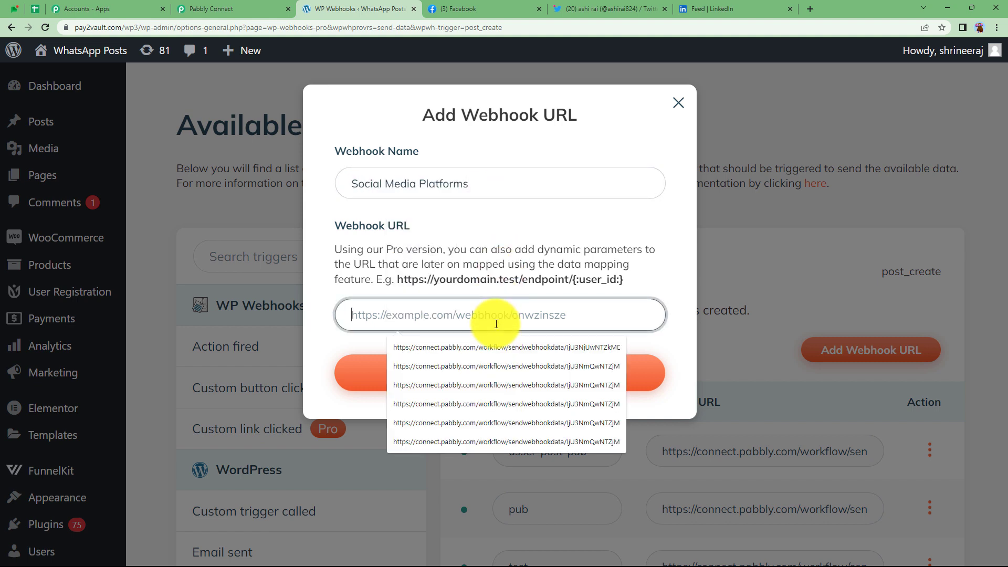
{"action": "key", "text": "ctrl+v"}
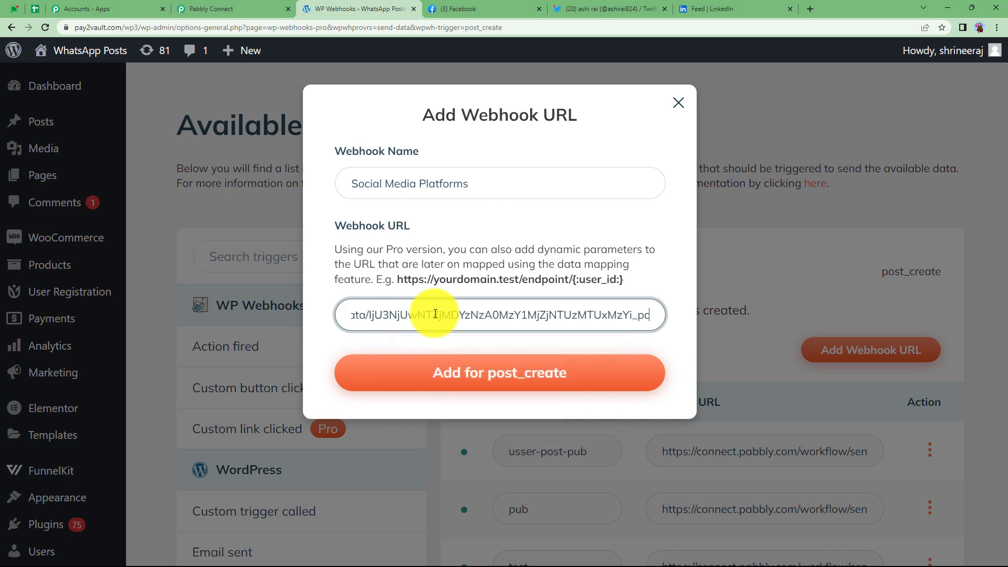
{"action": "left_click", "coordinate": [454, 373]}
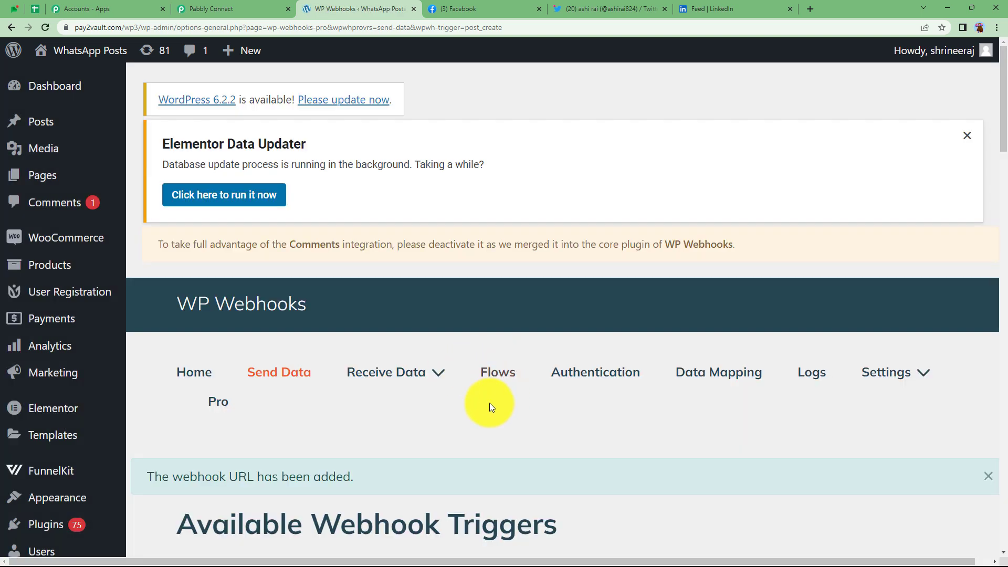
Open the settings of the social-media-platforms webhook and make it trigger on the Post type.
{"action": "scroll", "coordinate": [489, 402], "scroll_direction": "down", "scroll_amount": 8}
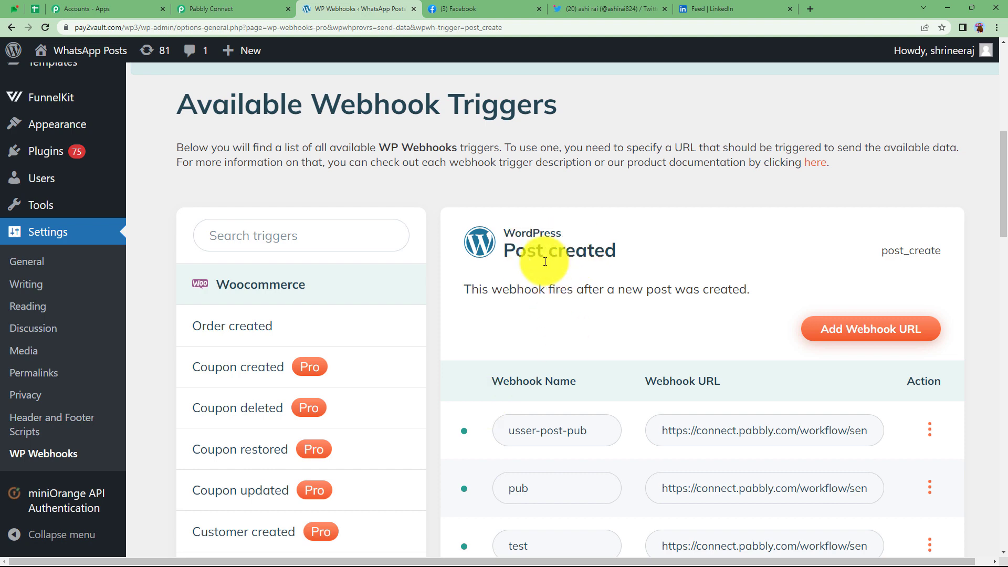
{"action": "scroll", "coordinate": [578, 297], "scroll_direction": "down", "scroll_amount": 10}
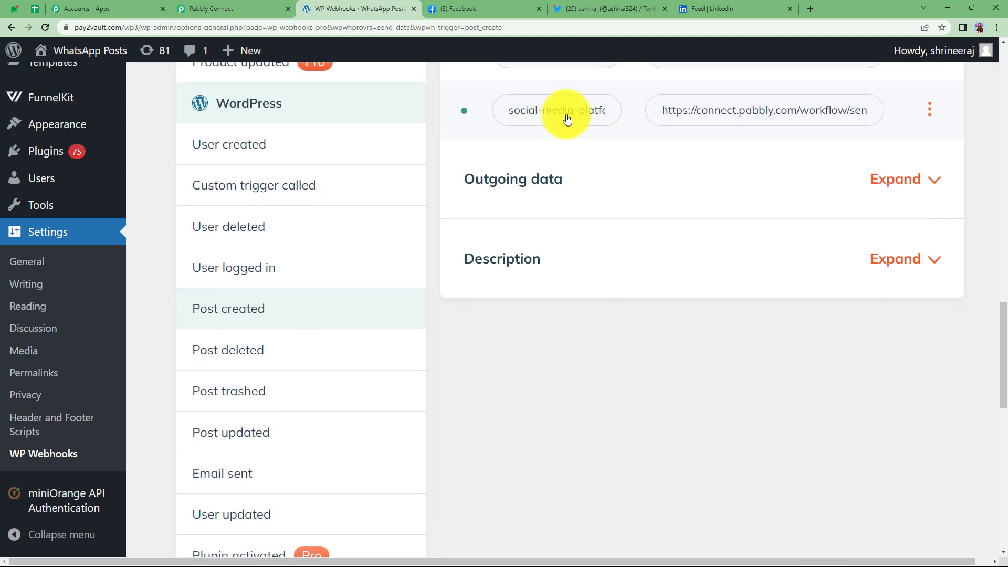
{"action": "left_click", "coordinate": [930, 111]}
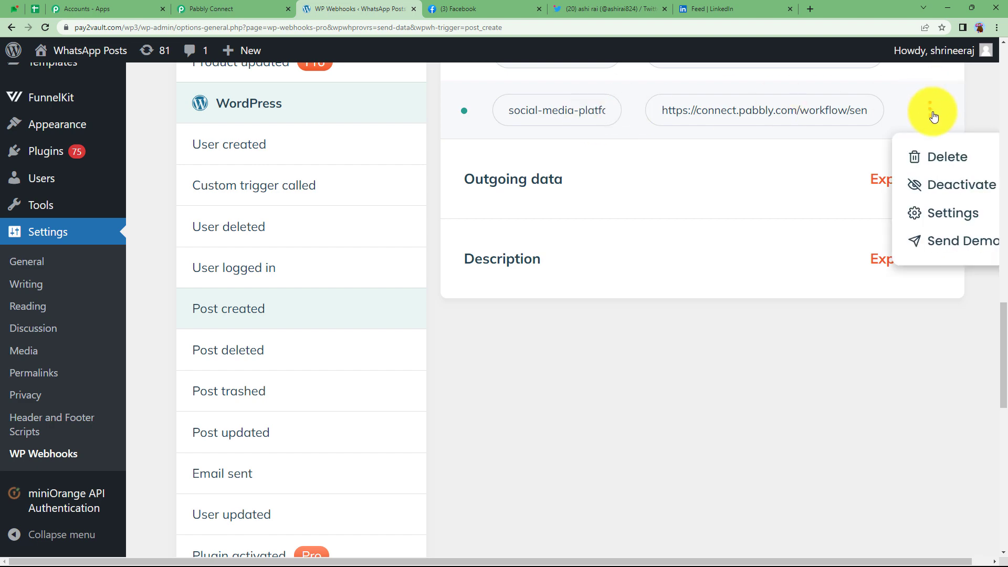
{"action": "left_click", "coordinate": [953, 210]}
{"action": "left_click", "coordinate": [231, 297]}
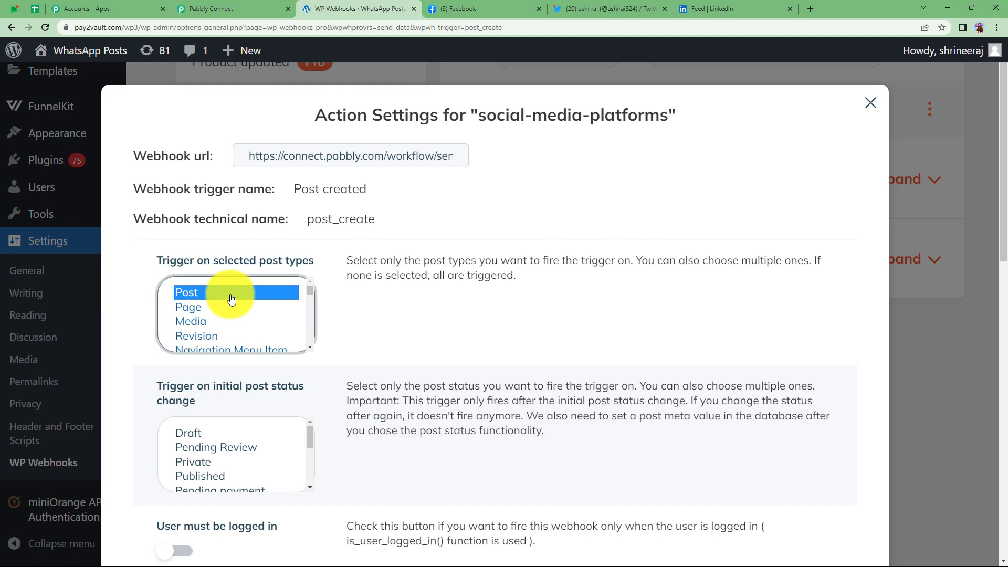
Set the webhook's initial post status change trigger to Published and save its settings.
{"action": "scroll", "coordinate": [232, 298], "scroll_direction": "down", "scroll_amount": 4}
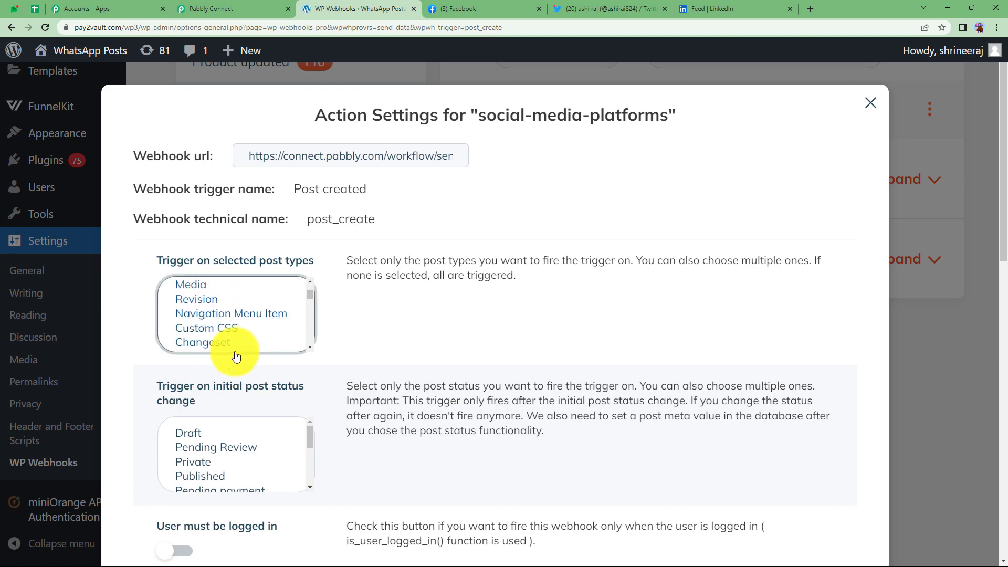
{"action": "scroll", "coordinate": [197, 394], "scroll_direction": "down", "scroll_amount": 3}
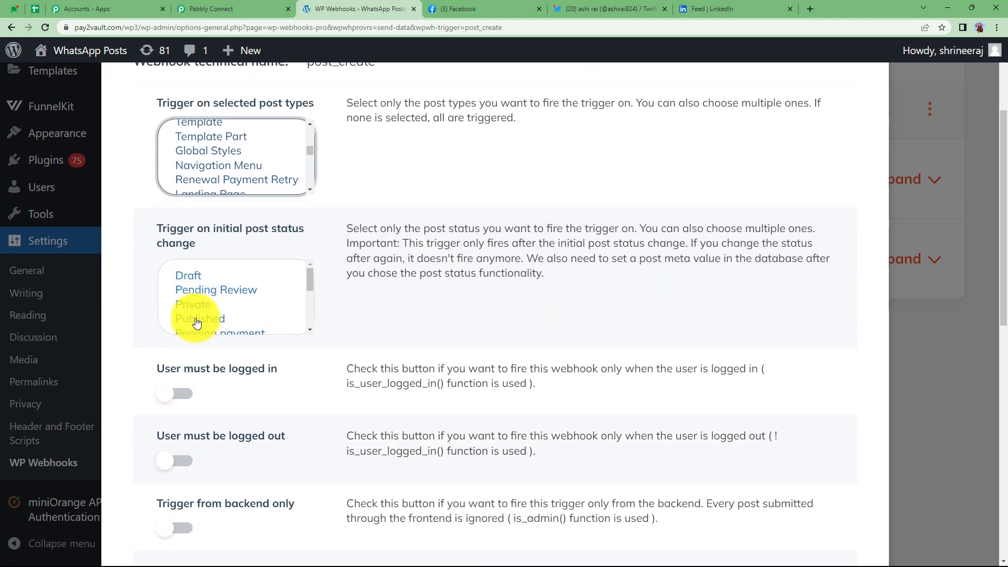
{"action": "left_click", "coordinate": [201, 317]}
{"action": "scroll", "coordinate": [223, 148], "scroll_direction": "up", "scroll_amount": 2}
{"action": "scroll", "coordinate": [223, 148], "scroll_direction": "up", "scroll_amount": 5}
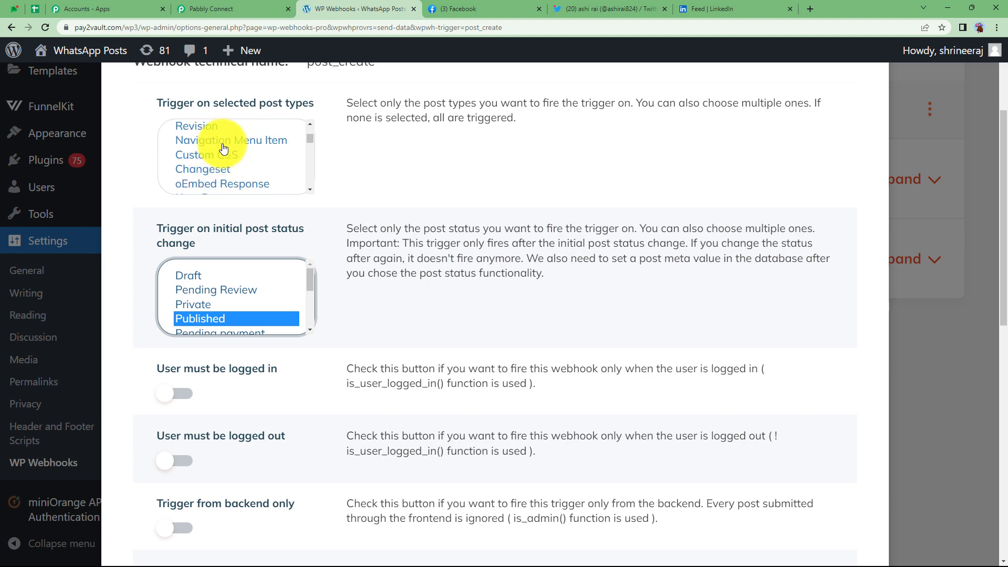
{"action": "scroll", "coordinate": [352, 394], "scroll_direction": "down", "scroll_amount": 10}
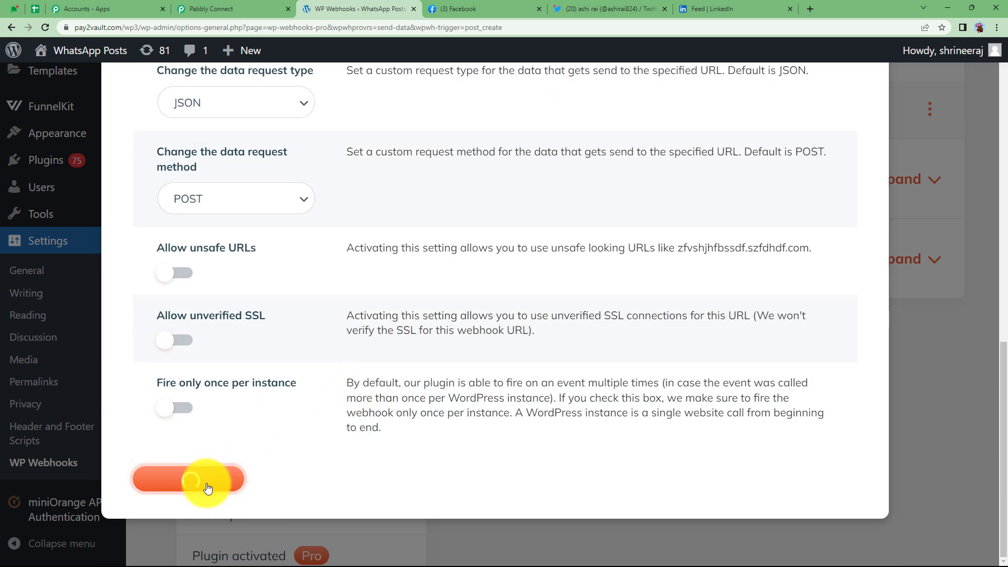
{"action": "left_click", "coordinate": [400, 525]}
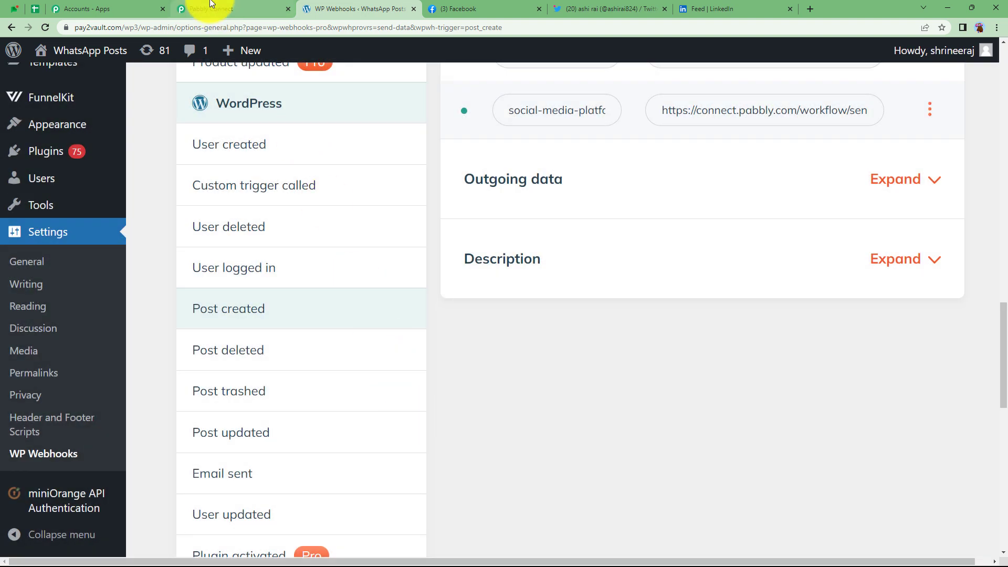
Check the webhook response section in the Pabbly Connect workflow, then return to WordPress and start a new post.
{"action": "left_click", "coordinate": [210, 6]}
{"action": "scroll", "coordinate": [189, 409], "scroll_direction": "down", "scroll_amount": 2}
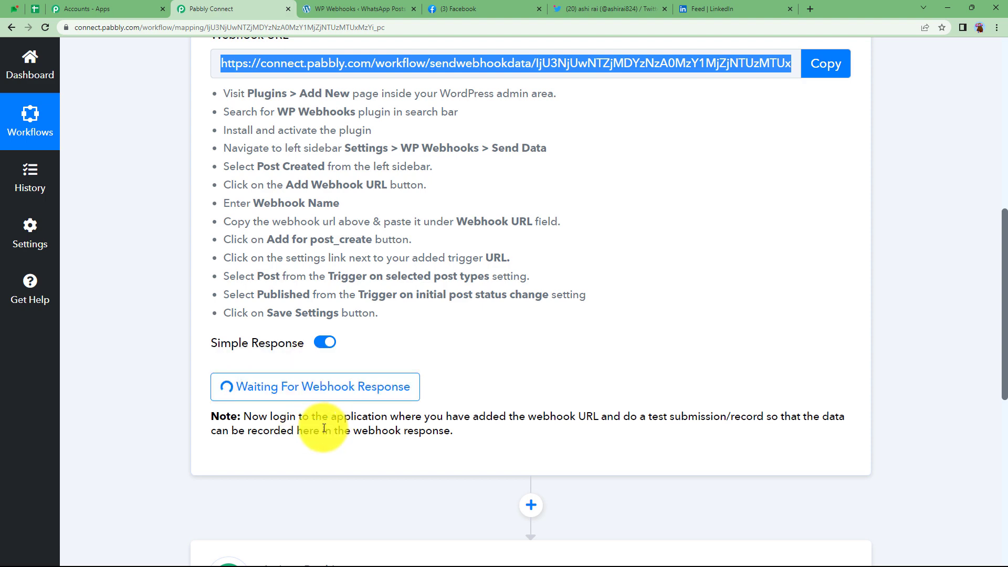
{"action": "left_click", "coordinate": [328, 8]}
{"action": "mouse_move", "coordinate": [64, 132]}
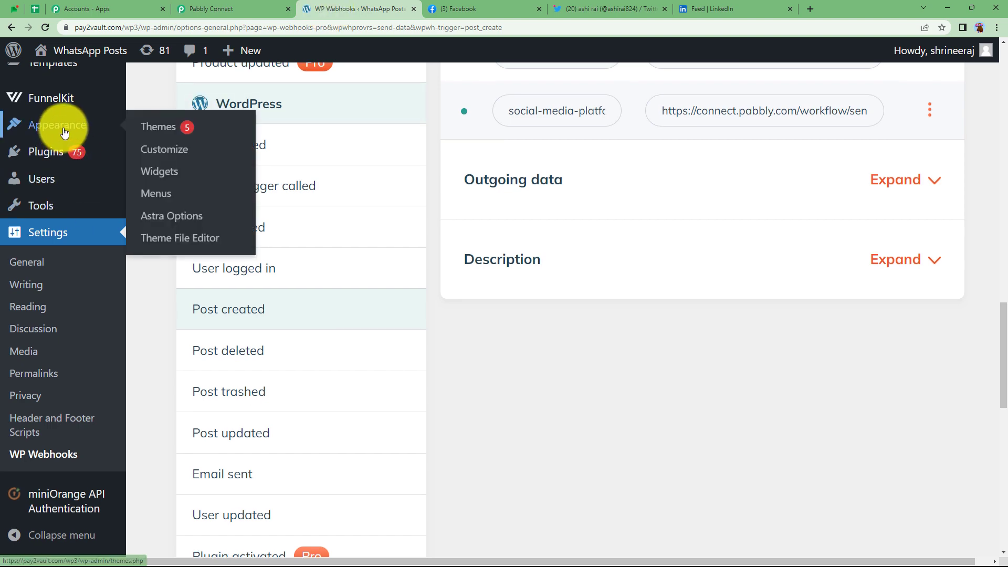
{"action": "scroll", "coordinate": [64, 132], "scroll_direction": "up", "scroll_amount": 10}
{"action": "left_click", "coordinate": [58, 128]}
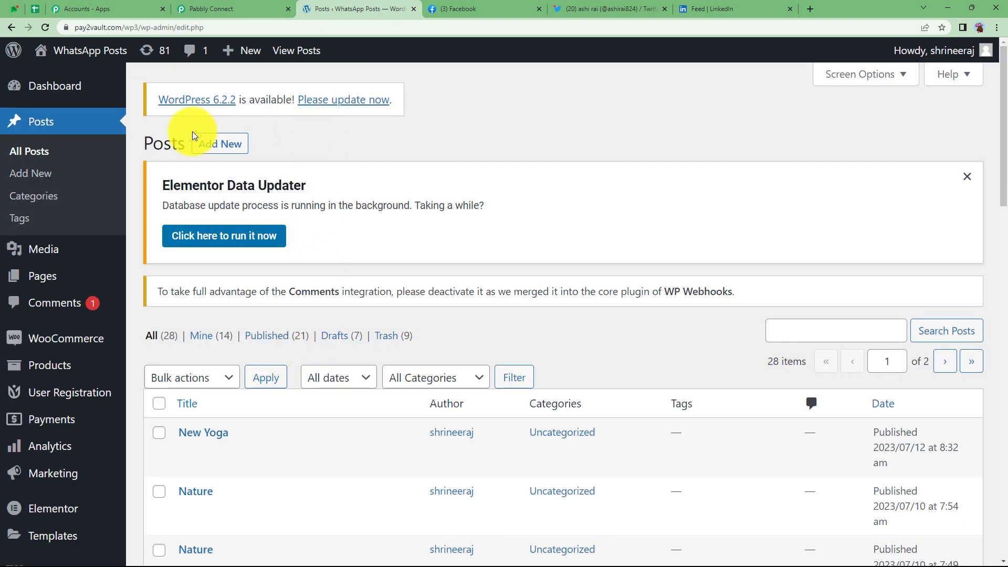
{"action": "left_click", "coordinate": [209, 149]}
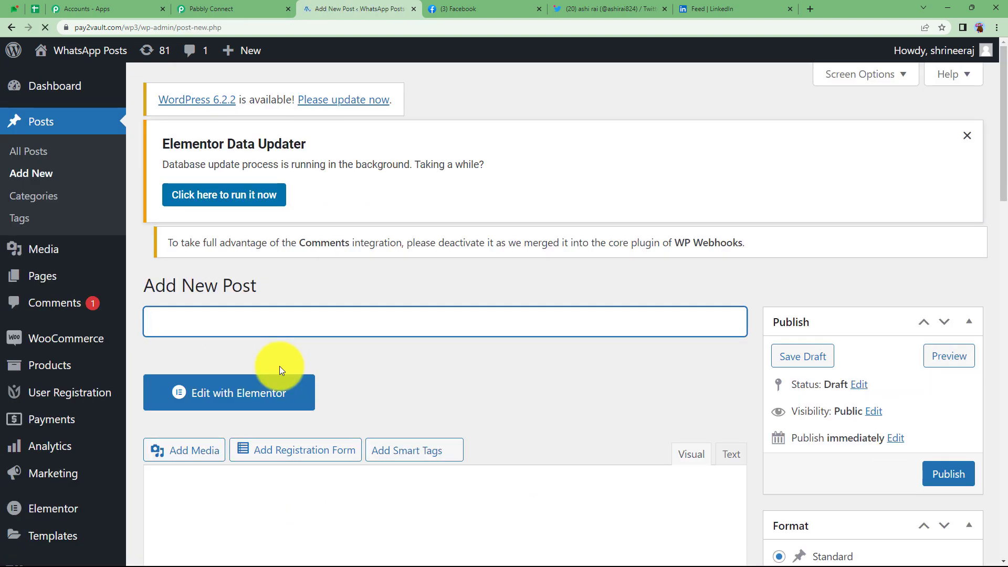
{"action": "scroll", "coordinate": [275, 371], "scroll_direction": "down", "scroll_amount": 2}
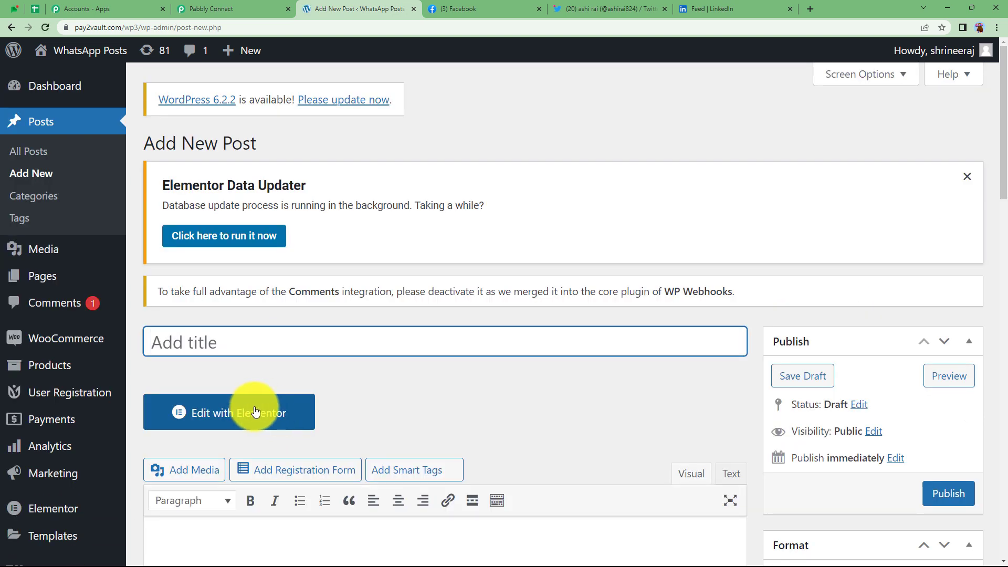
{"action": "scroll", "coordinate": [262, 399], "scroll_direction": "down", "scroll_amount": 3}
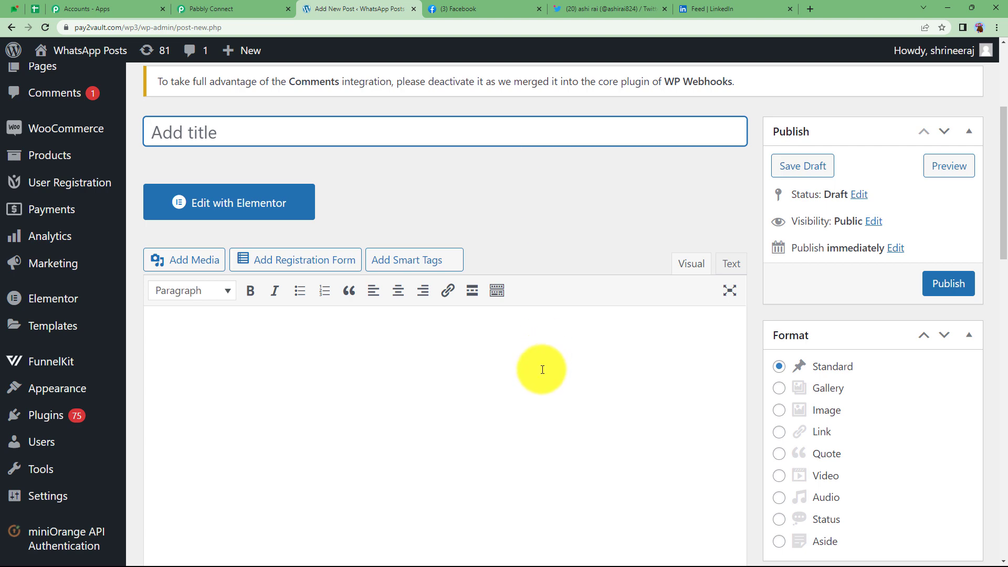
Title the new WordPress post "Healthy Habits", add the body text starting "It’s a truism that most of us want to live long", and publish it.
{"action": "left_click", "coordinate": [194, 9]}
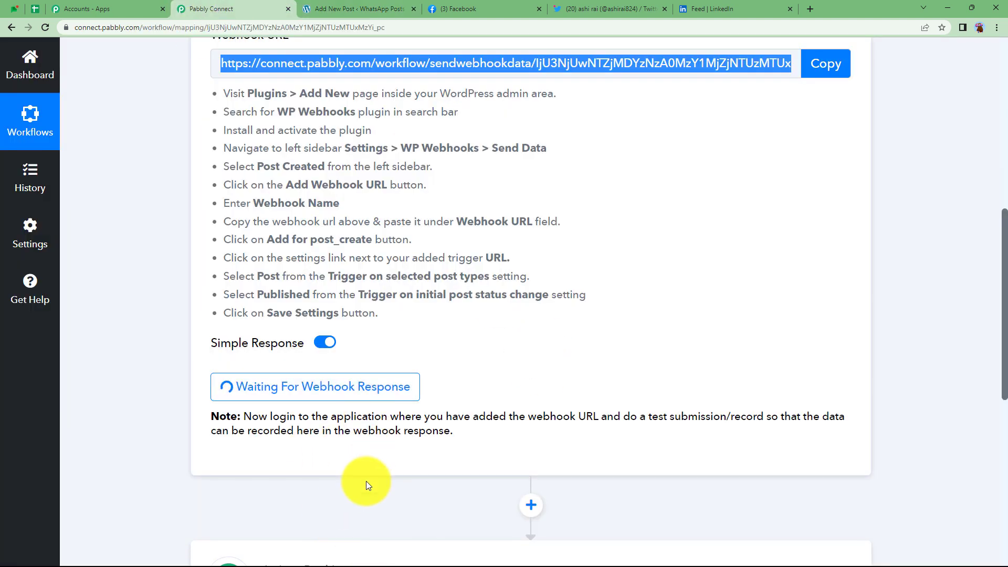
{"action": "key", "text": "ctrl+Tab"}
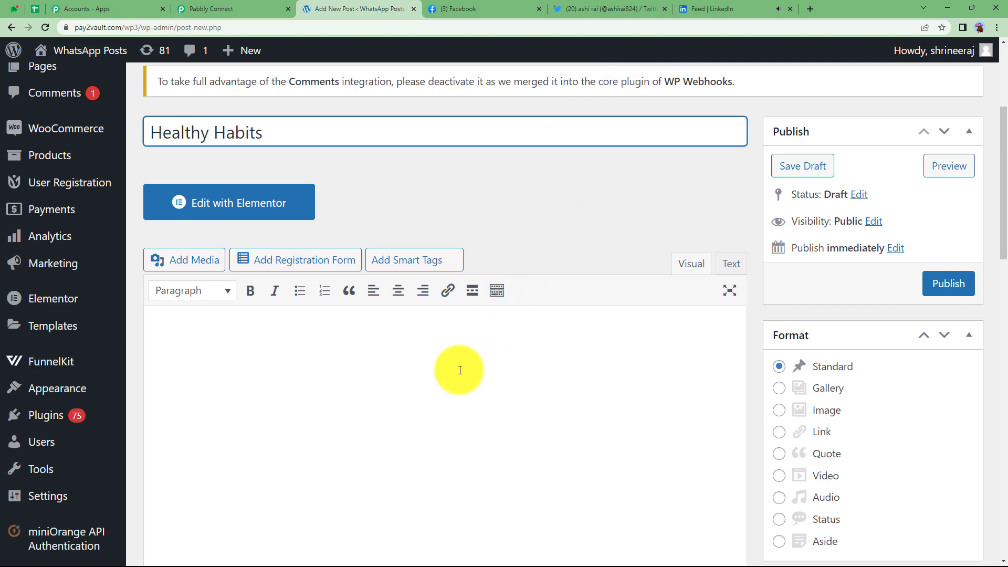
{"action": "left_click", "coordinate": [349, 352]}
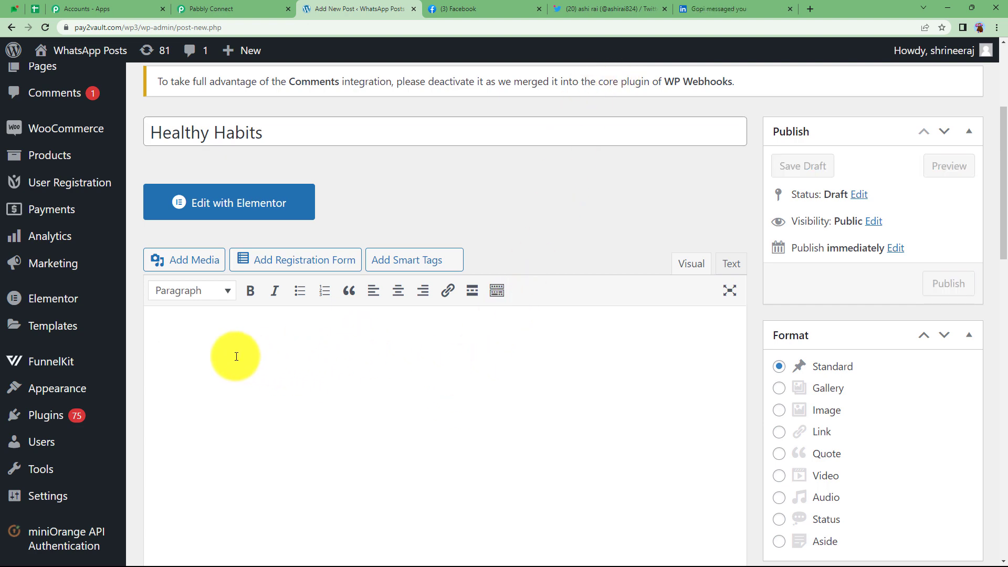
{"action": "type", "text": "It’s a truism that most of us want to live long, happy, successful, and healthy lives. Unfortunately, in our pursuit of success we often take shortcuts with our health—and wind up suffering from various ailments and disabilities that we could have avoided. It doesn’t have to be that way at all. Though many of us live stressful, demanding lives, with just a little tweaking here and there, we can develop habits that will help us live healthier and more productive lives. There is no shortage of information available on suggested tips for living a healthy lifestyle—one book we saw suggested no less than 107 healthy habits! We won’t get that exhaustive, but we pinpointed the most prevalent seven healthy habits that anyone should be able to include in their daily lives."}
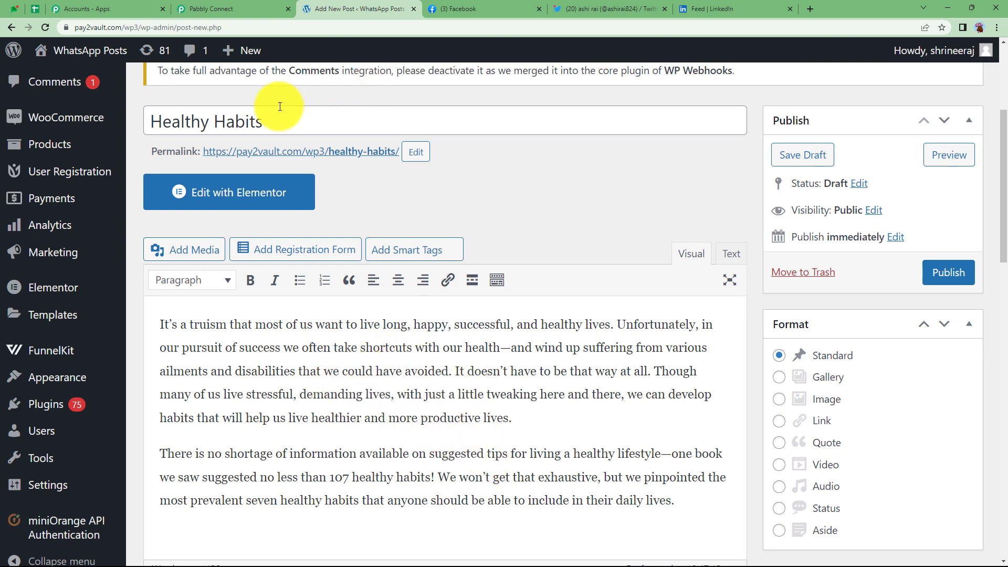
{"action": "left_click", "coordinate": [953, 273]}
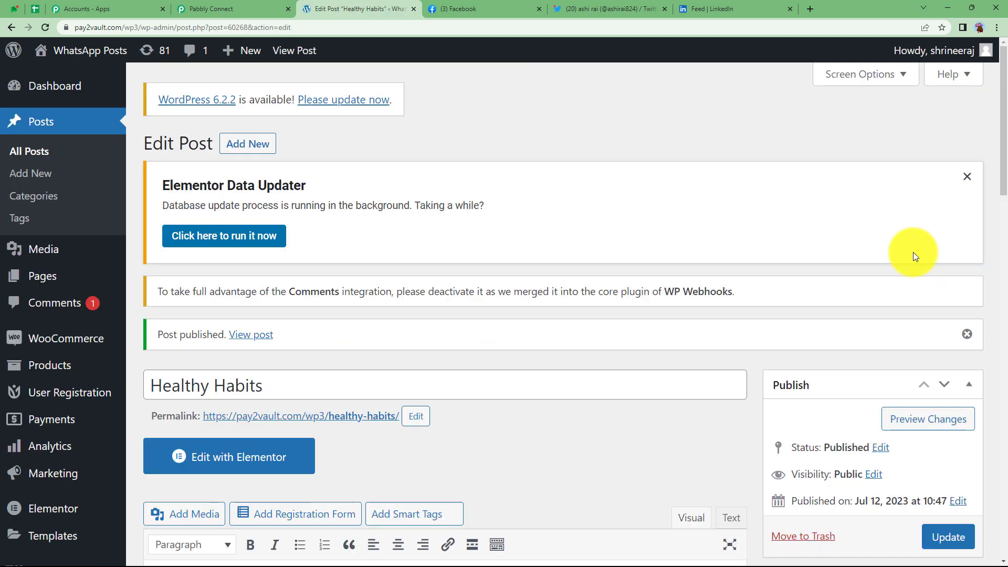
Switch to Pabbly Connect and examine the received webhook response for the post's title, status, dates and content.
{"action": "left_click", "coordinate": [231, 8]}
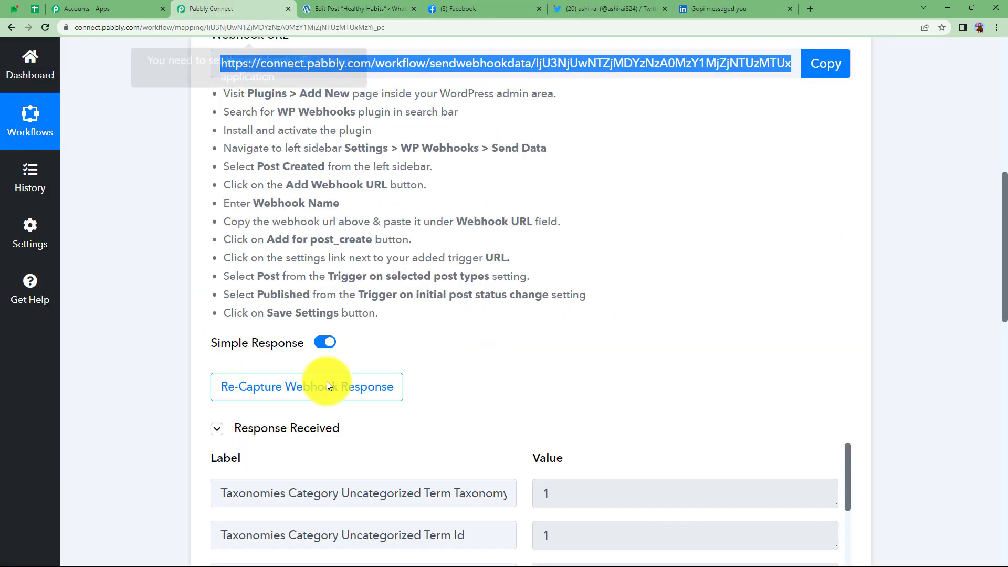
{"action": "scroll", "coordinate": [156, 384], "scroll_direction": "down", "scroll_amount": 4}
{"action": "scroll", "coordinate": [156, 388], "scroll_direction": "down", "scroll_amount": 3}
{"action": "scroll", "coordinate": [652, 371], "scroll_direction": "down", "scroll_amount": 5}
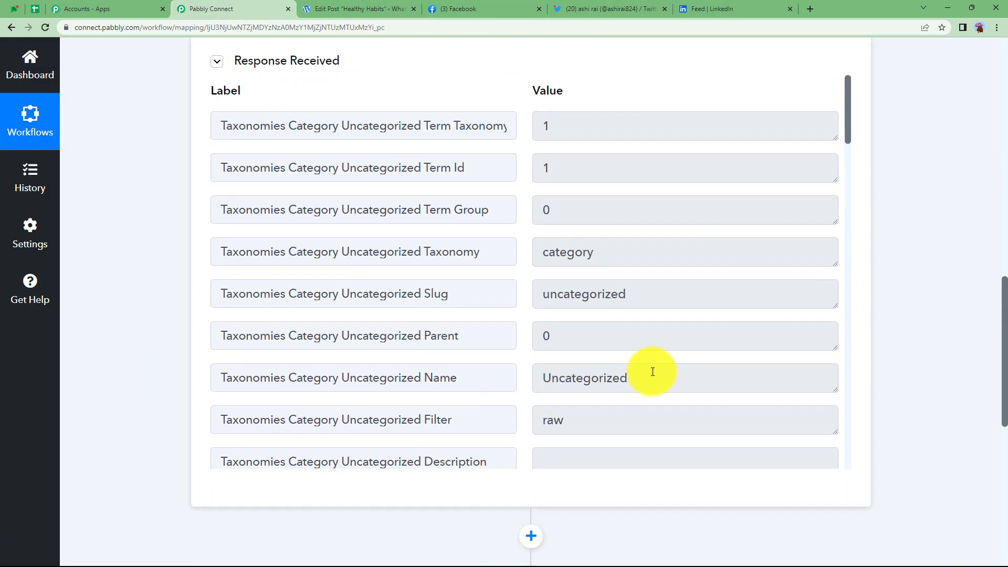
{"action": "scroll", "coordinate": [651, 364], "scroll_direction": "down", "scroll_amount": 12}
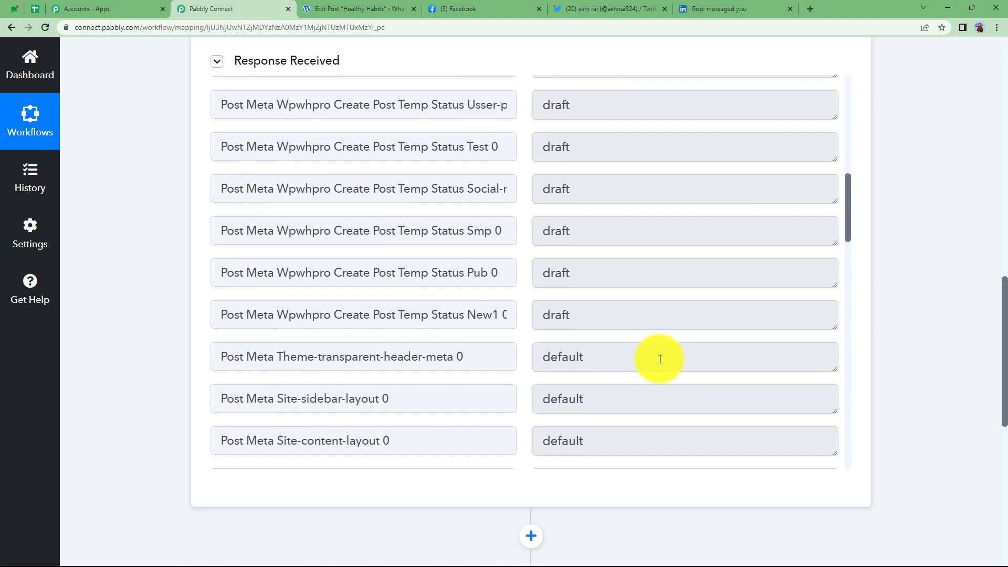
{"action": "scroll", "coordinate": [659, 359], "scroll_direction": "down", "scroll_amount": 5}
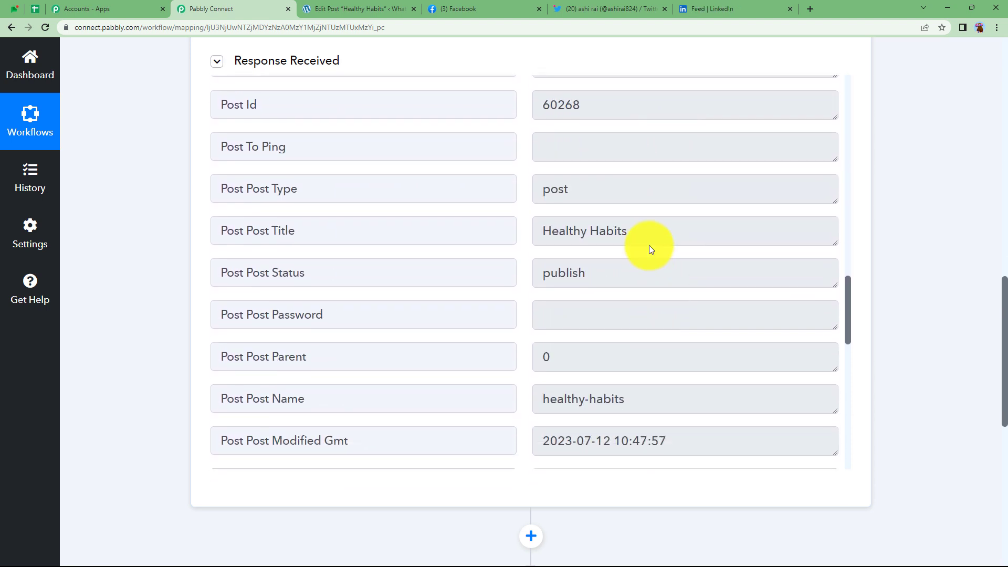
{"action": "left_click_drag", "start_coordinate": [643, 244], "coordinate": [521, 268]}
{"action": "scroll", "coordinate": [646, 355], "scroll_direction": "down", "scroll_amount": 4}
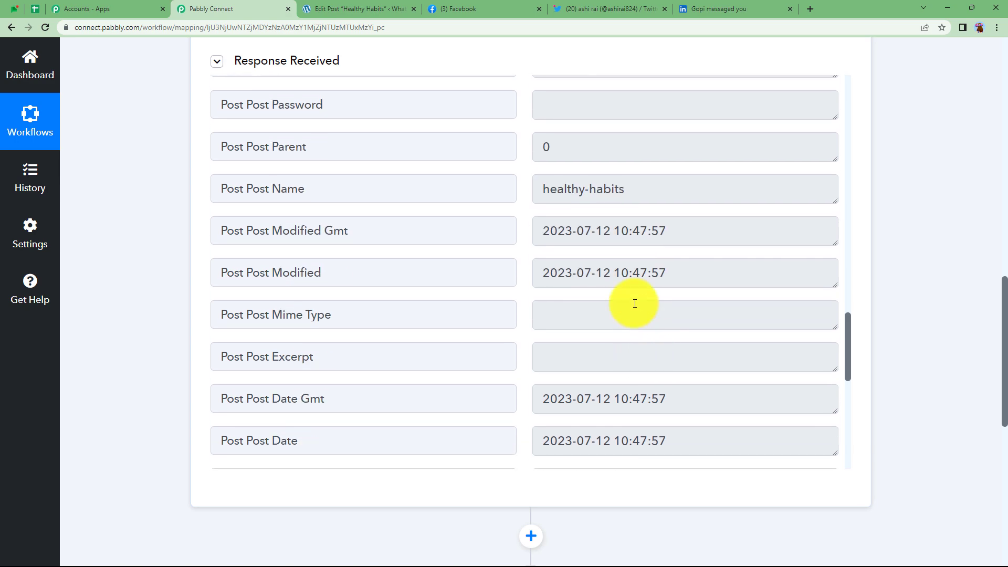
{"action": "scroll", "coordinate": [653, 358], "scroll_direction": "down", "scroll_amount": 6}
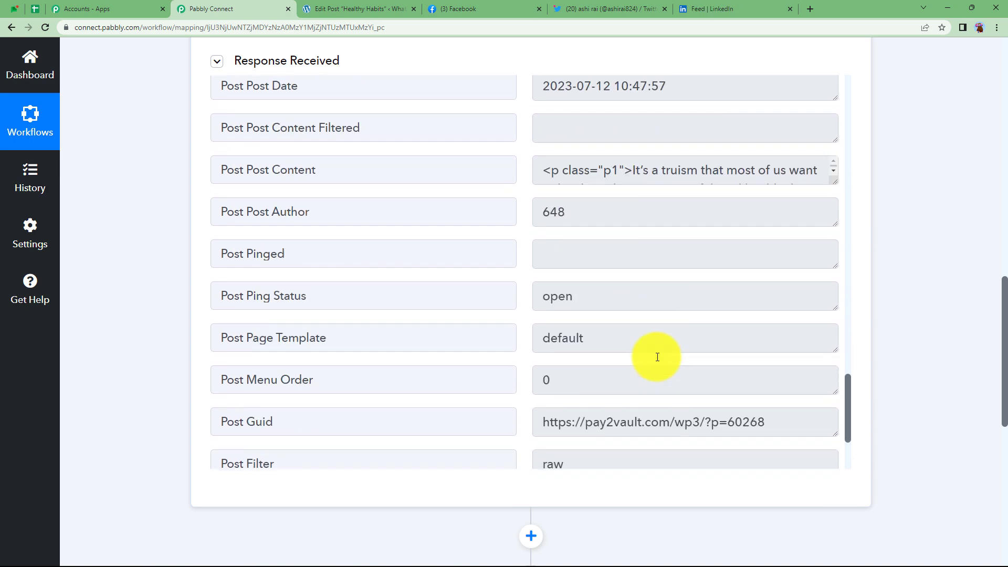
Locate the post permalink in the received webhook response.
{"action": "scroll", "coordinate": [531, 418], "scroll_direction": "up", "scroll_amount": 5}
{"action": "scroll", "coordinate": [530, 424], "scroll_direction": "up", "scroll_amount": 9}
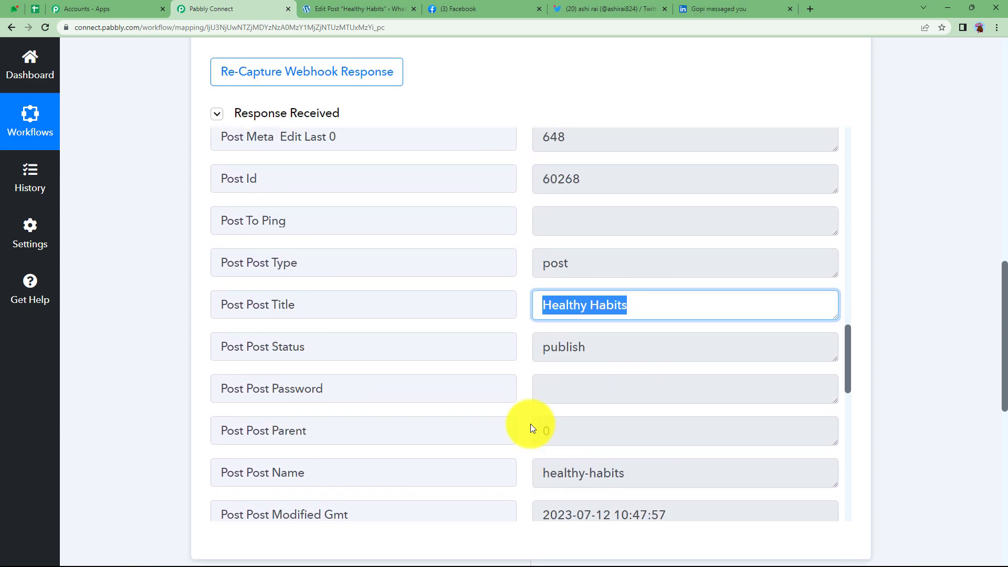
{"action": "scroll", "coordinate": [528, 423], "scroll_direction": "up", "scroll_amount": 13}
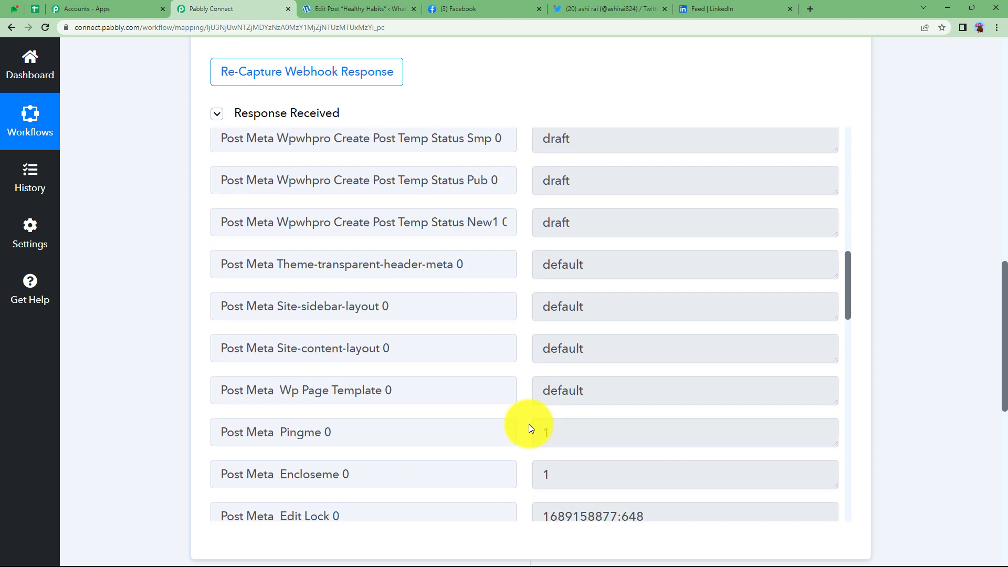
{"action": "scroll", "coordinate": [528, 424], "scroll_direction": "up", "scroll_amount": 3}
{"action": "left_click_drag", "start_coordinate": [542, 399], "coordinate": [795, 399]}
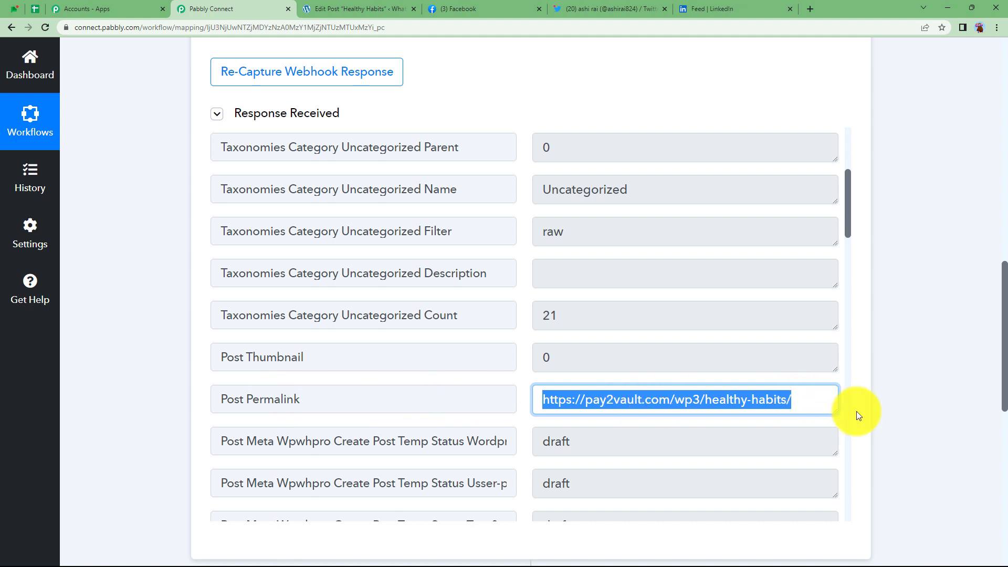
{"action": "left_click", "coordinate": [887, 419]}
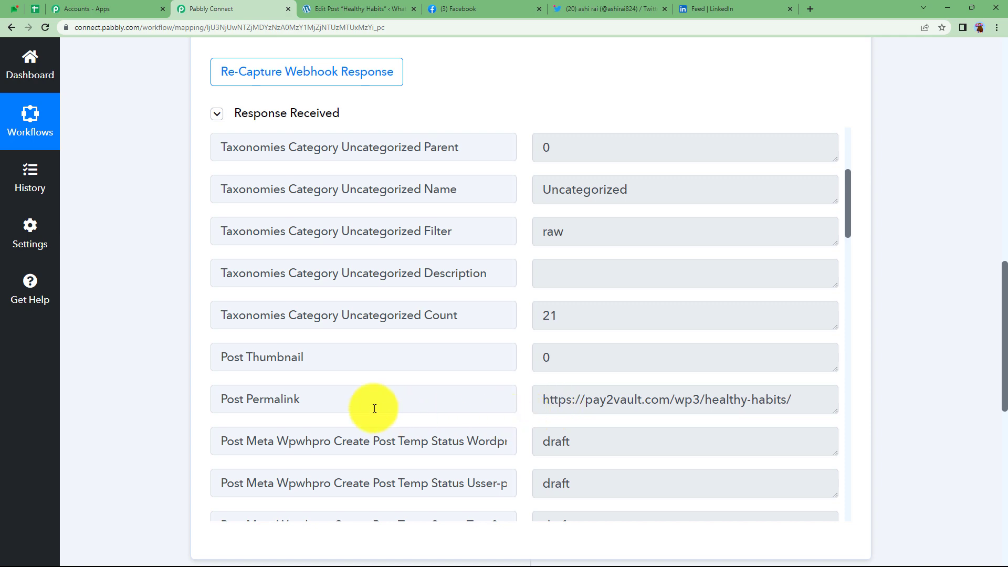
Collapse the WordPress trigger and set the action step to Facebook Pages with the Create Page Post event.
{"action": "scroll", "coordinate": [175, 435], "scroll_direction": "up", "scroll_amount": 12}
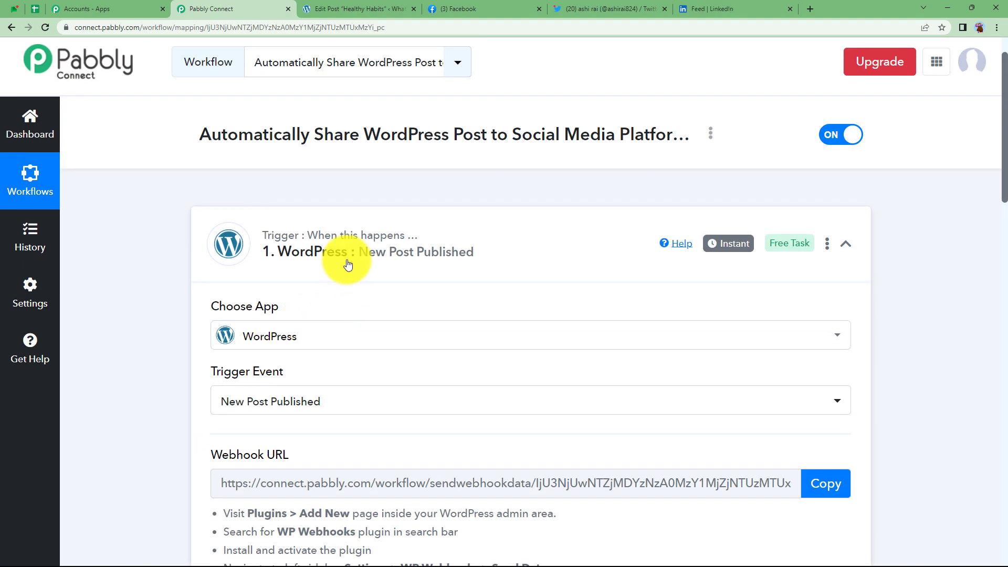
{"action": "left_click", "coordinate": [343, 257]}
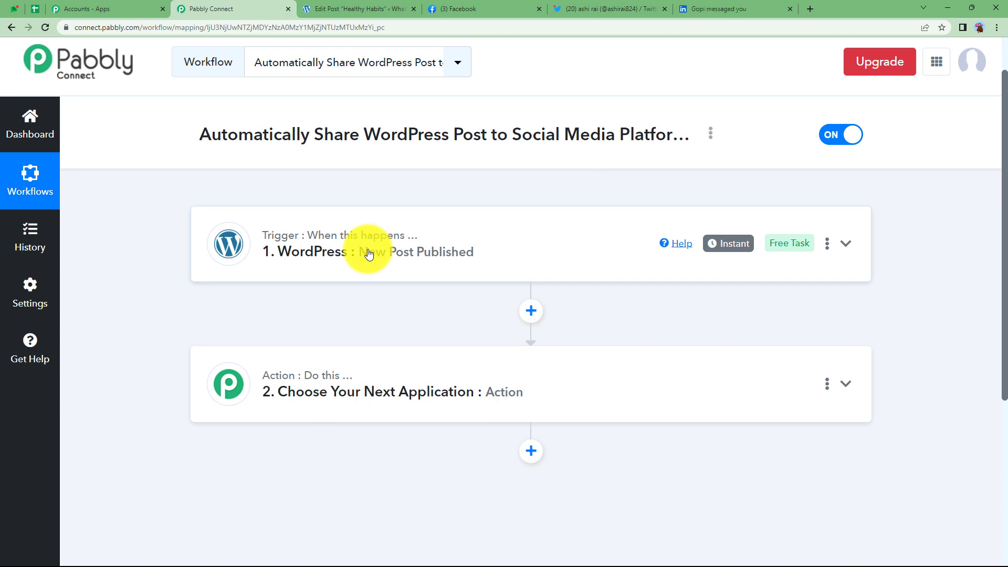
{"action": "left_click", "coordinate": [351, 389]}
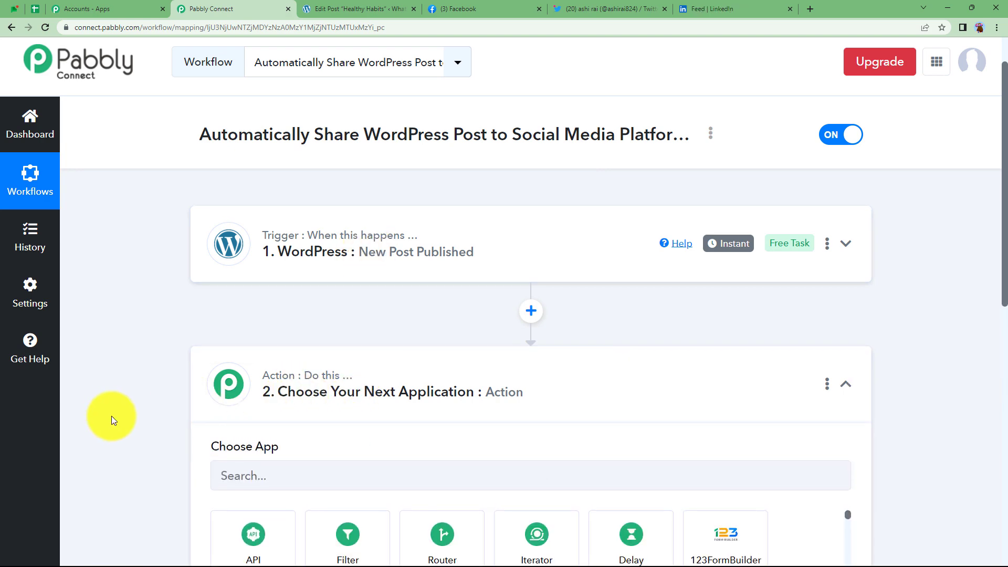
{"action": "scroll", "coordinate": [114, 416], "scroll_direction": "down", "scroll_amount": 3}
{"action": "left_click", "coordinate": [375, 318]}
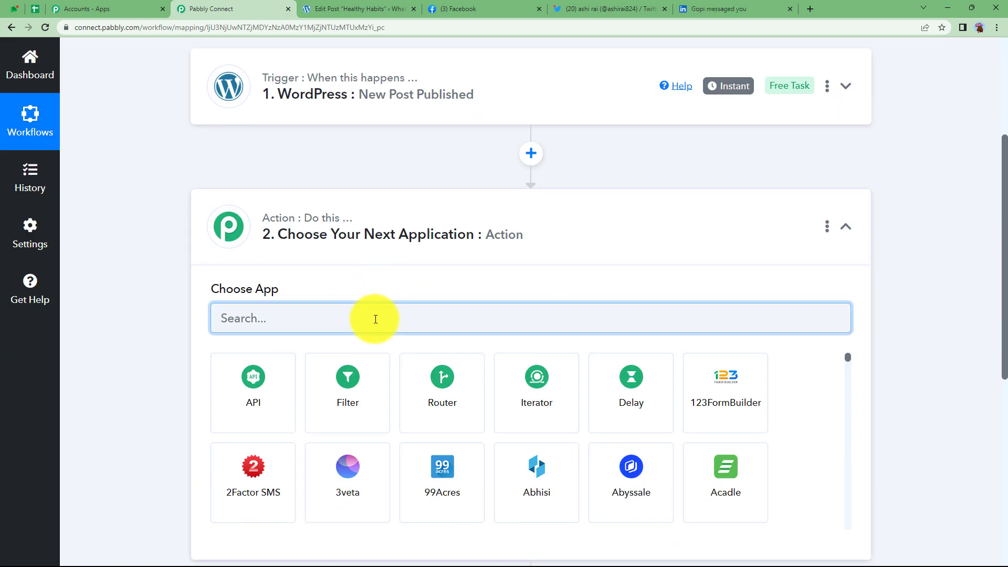
{"action": "type", "text": "faceb"}
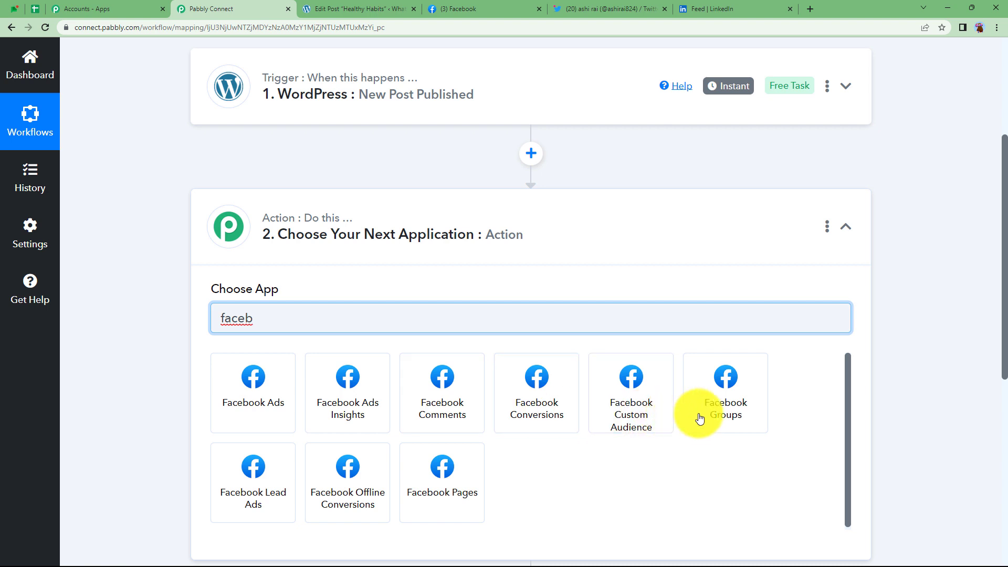
{"action": "left_click", "coordinate": [430, 496]}
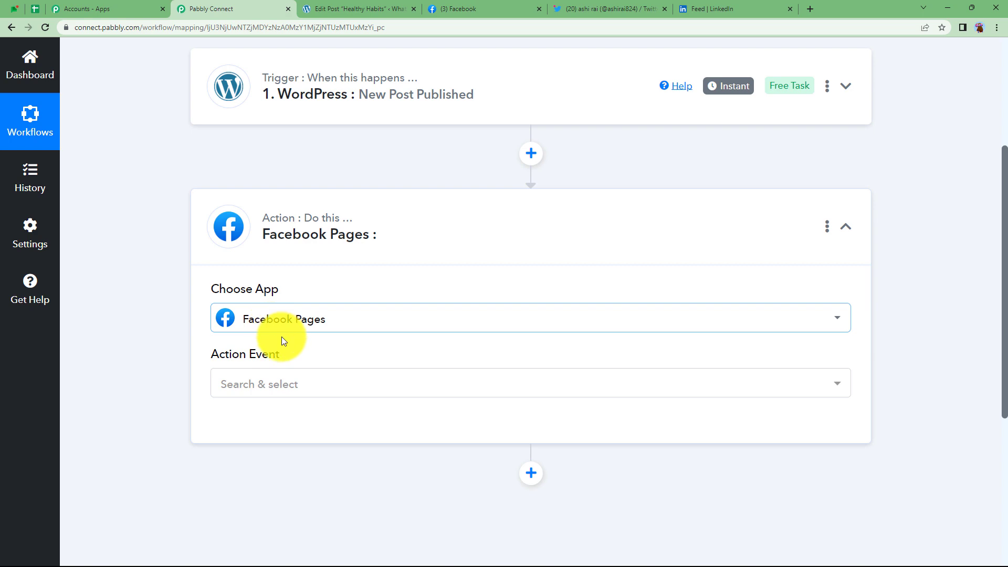
{"action": "left_click", "coordinate": [284, 382]}
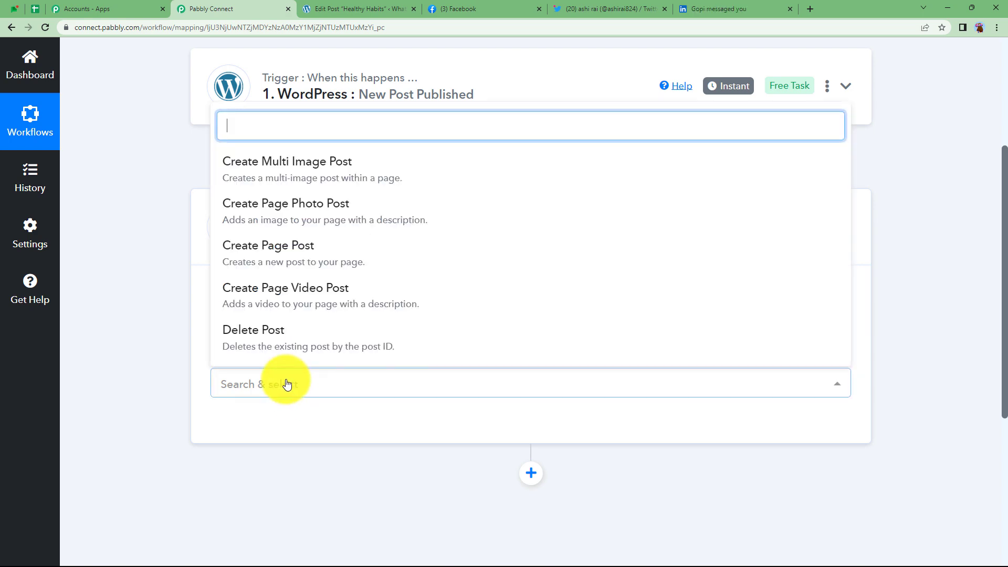
{"action": "left_click", "coordinate": [260, 259]}
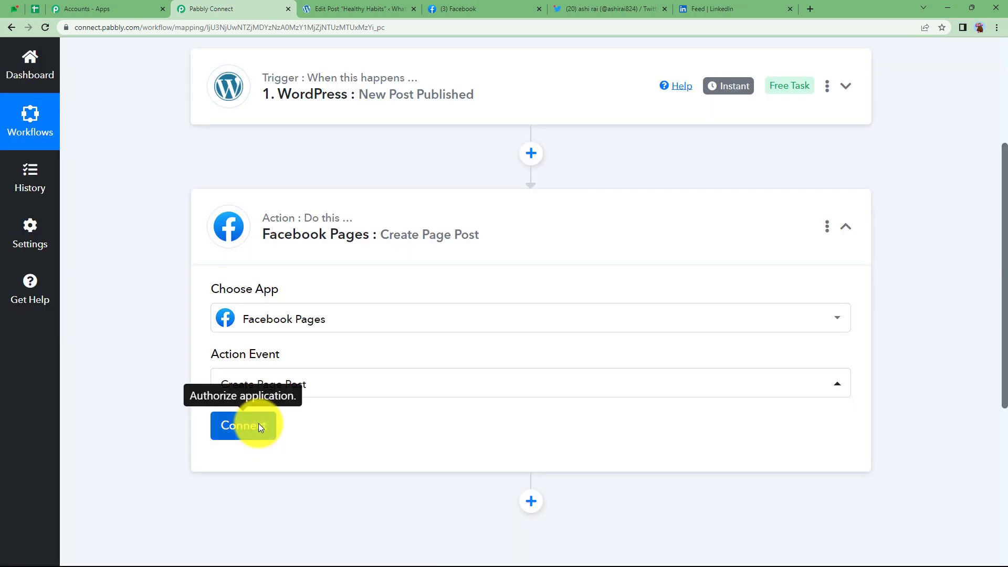
Add a new Facebook Pages connection, authorize it with the Facebook account, and accept the authorization result.
{"action": "left_click", "coordinate": [258, 426]}
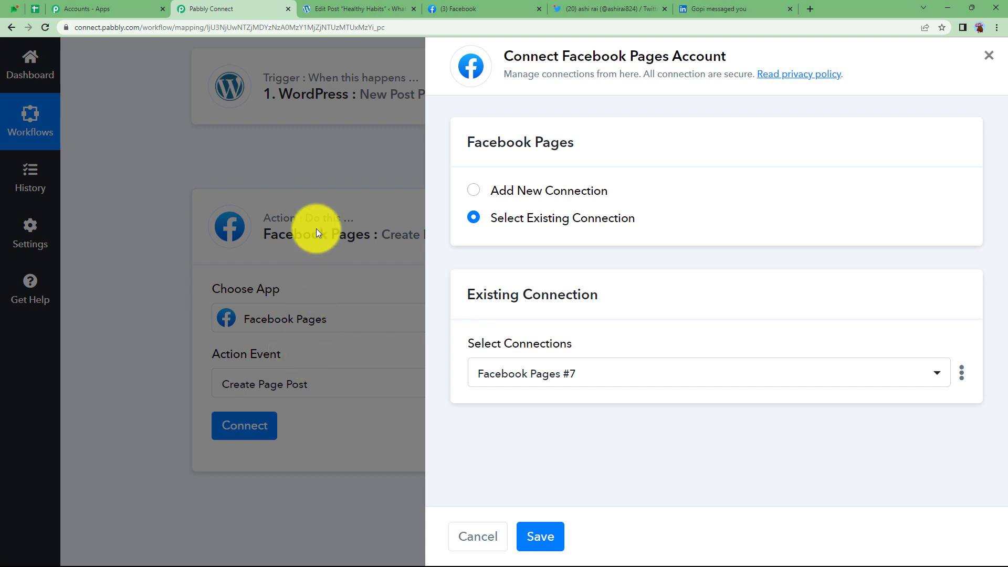
{"action": "left_click", "coordinate": [510, 191]}
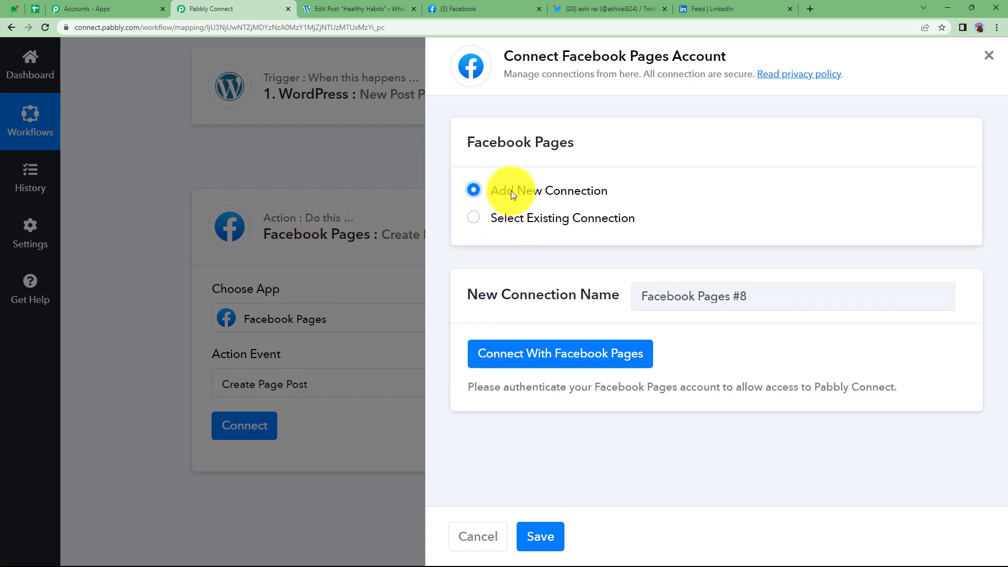
{"action": "left_click", "coordinate": [524, 360]}
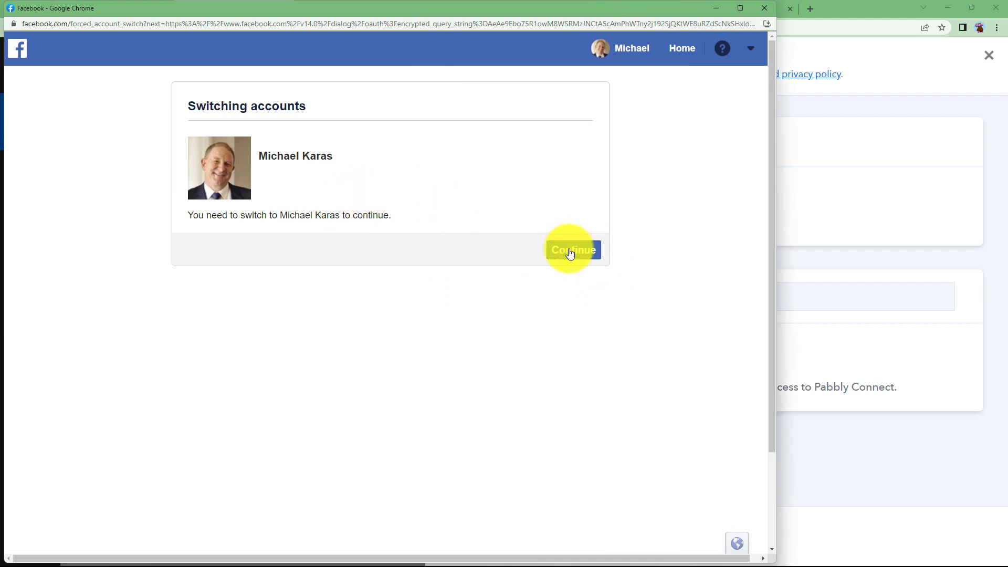
{"action": "left_click", "coordinate": [570, 253]}
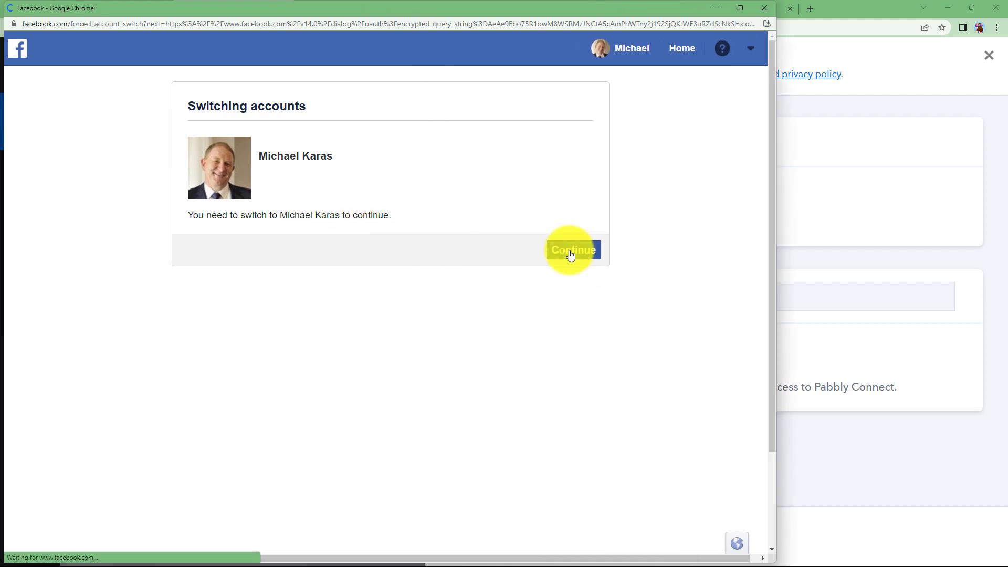
{"action": "left_click", "coordinate": [494, 262]}
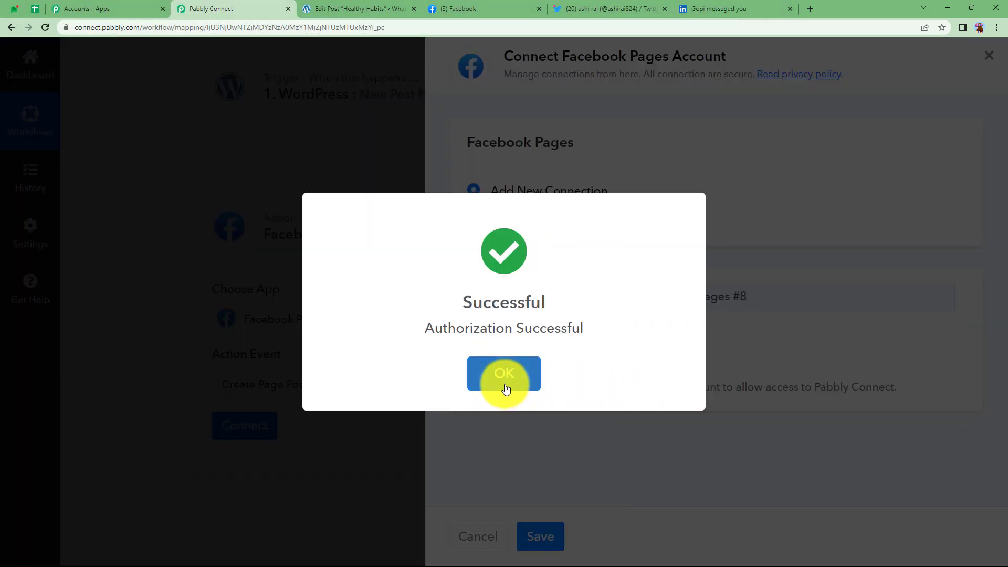
{"action": "left_click", "coordinate": [504, 386]}
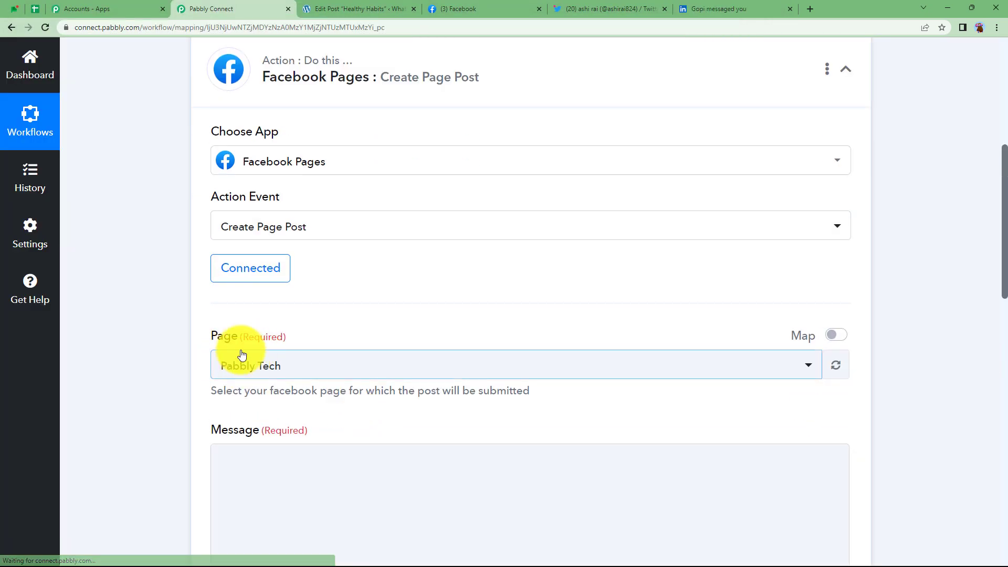
Search the available Facebook pages for "pabbly" and choose Pabbly as the page to post to.
{"action": "left_click", "coordinate": [467, 9]}
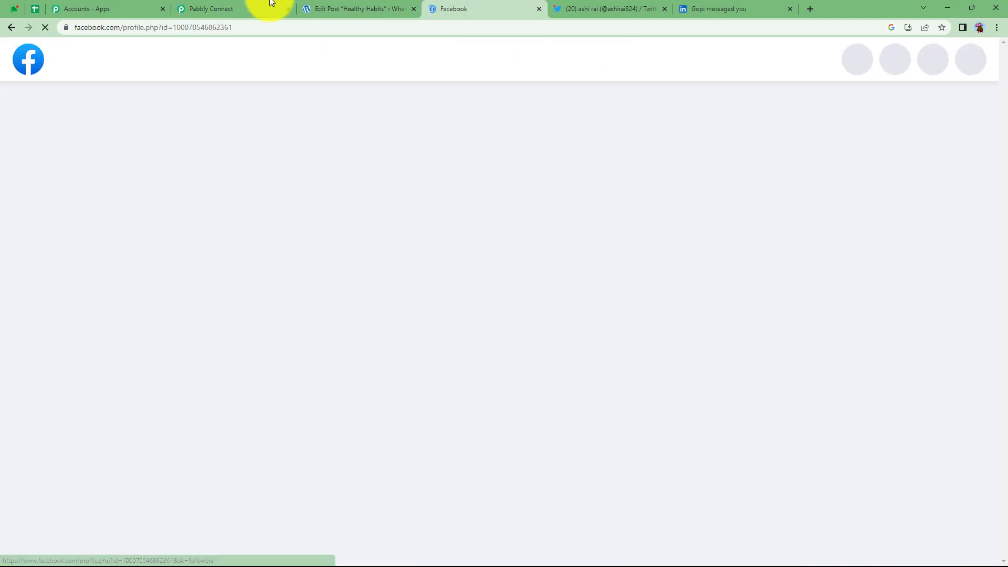
{"action": "left_click", "coordinate": [246, 8]}
{"action": "left_click", "coordinate": [283, 373]}
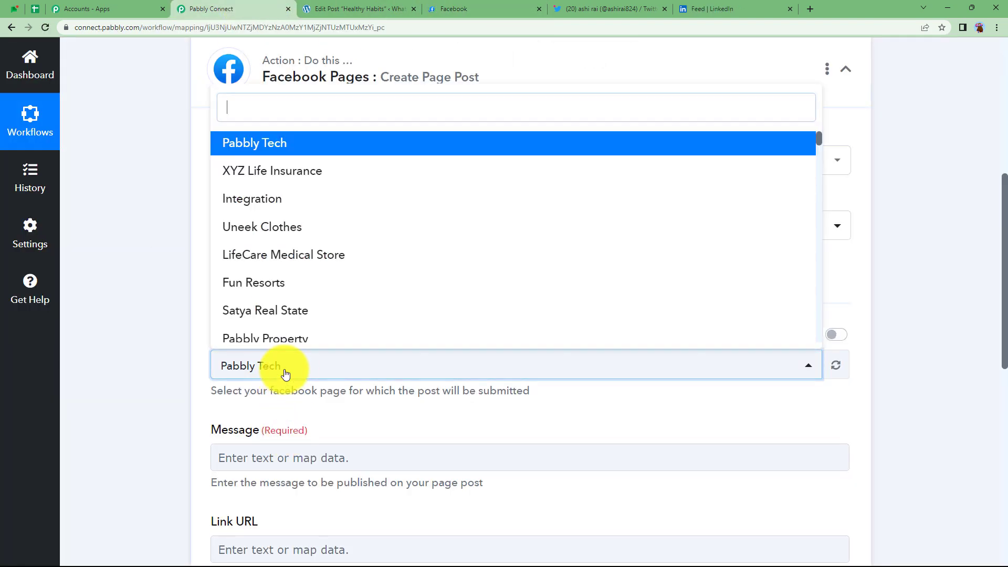
{"action": "scroll", "coordinate": [333, 247], "scroll_direction": "down", "scroll_amount": 7}
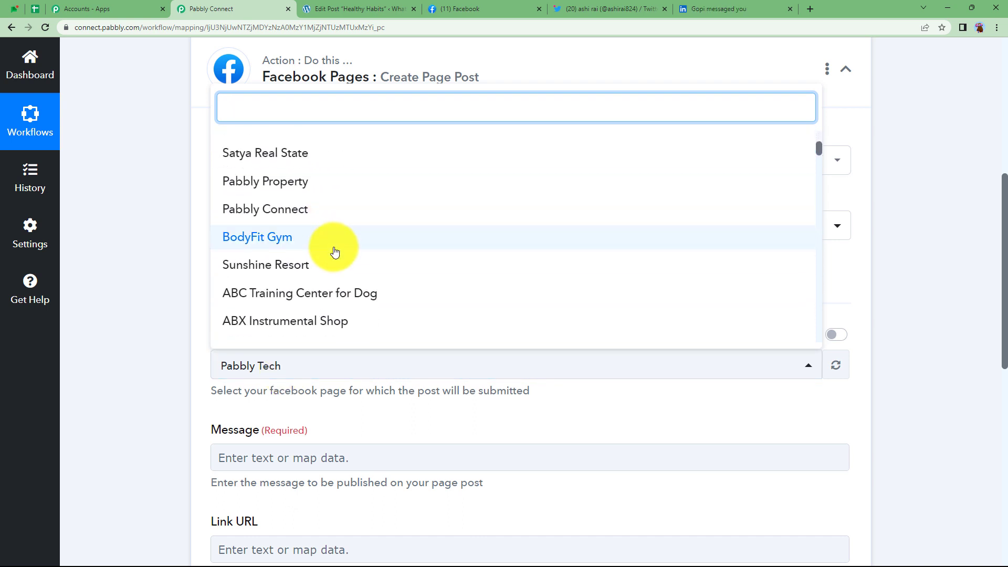
{"action": "scroll", "coordinate": [335, 253], "scroll_direction": "down", "scroll_amount": 12}
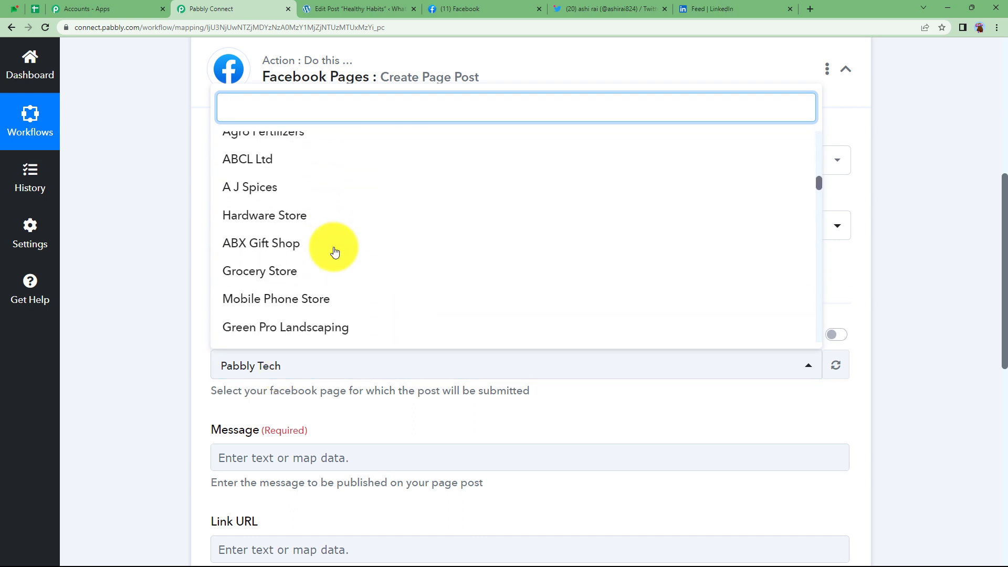
{"action": "scroll", "coordinate": [320, 200], "scroll_direction": "down", "scroll_amount": 3}
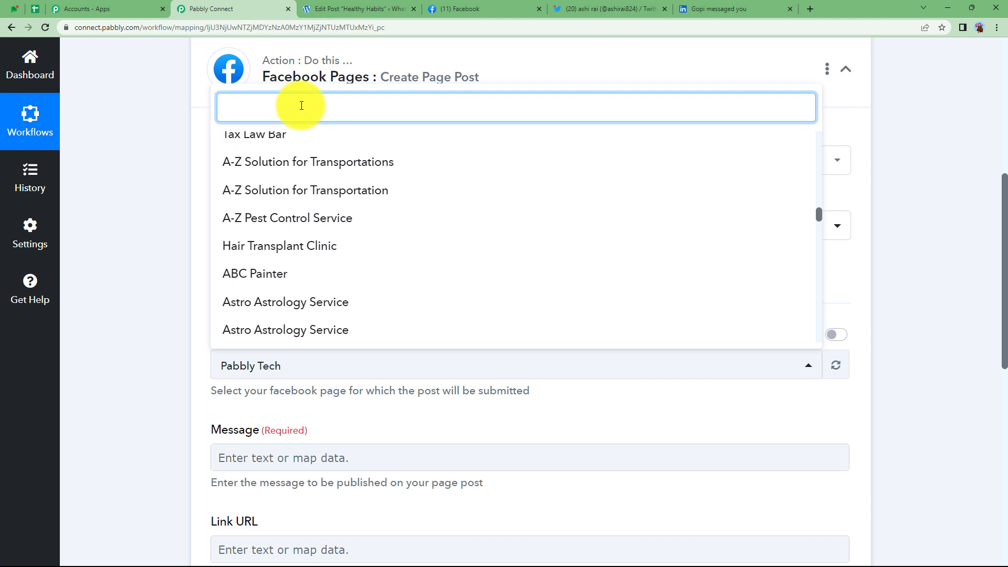
{"action": "type", "text": "pabbly"}
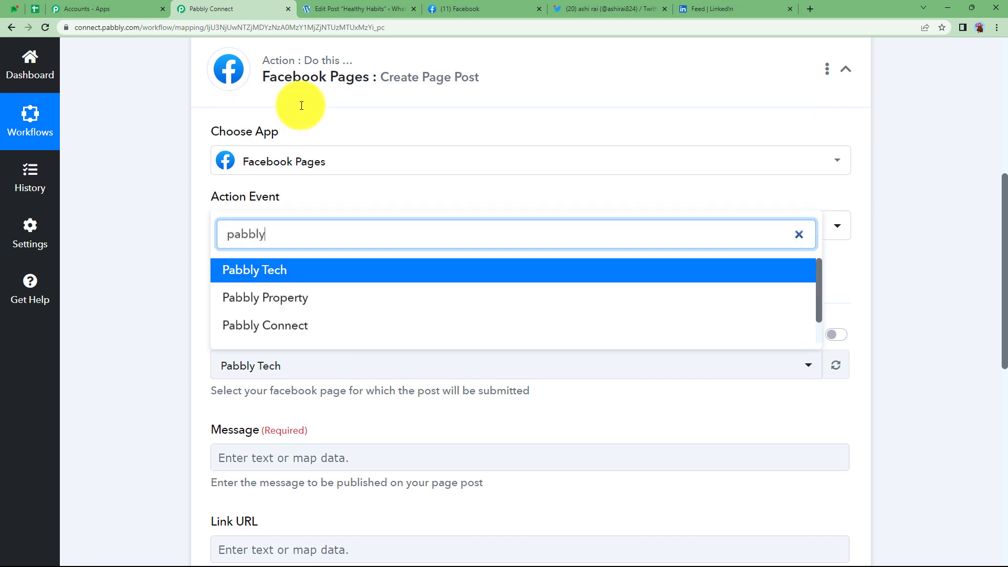
{"action": "scroll", "coordinate": [315, 301], "scroll_direction": "down", "scroll_amount": 1}
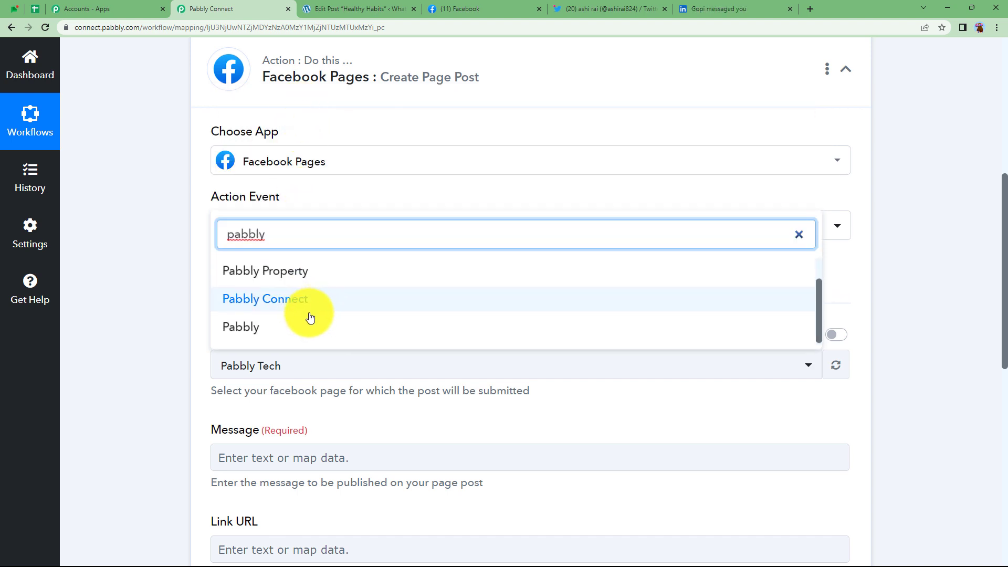
{"action": "left_click", "coordinate": [304, 327]}
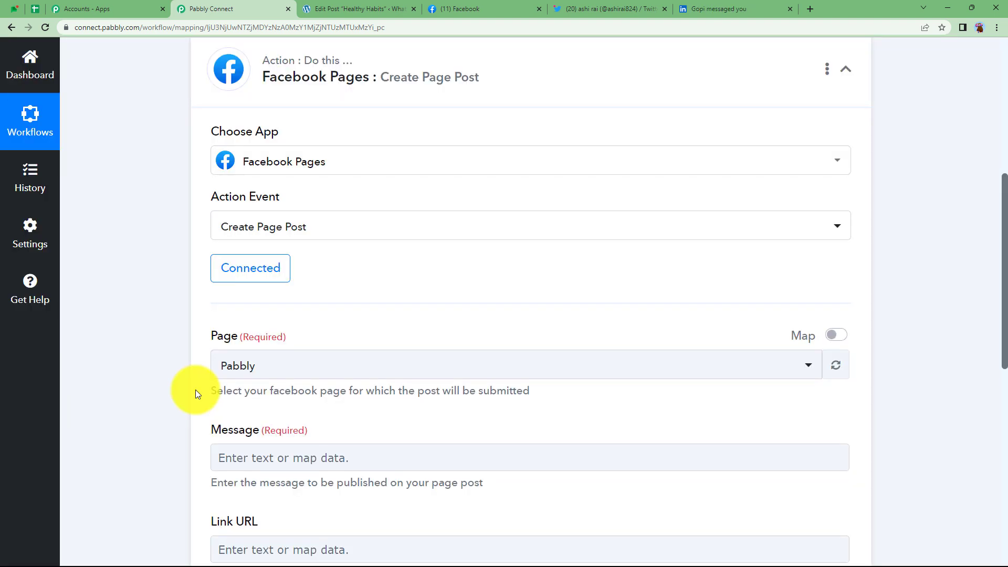
Write "Hello all." and, on a new line, "Here is my new post on:" as the page post's message.
{"action": "scroll", "coordinate": [210, 368], "scroll_direction": "down", "scroll_amount": 3}
{"action": "left_click", "coordinate": [262, 303]}
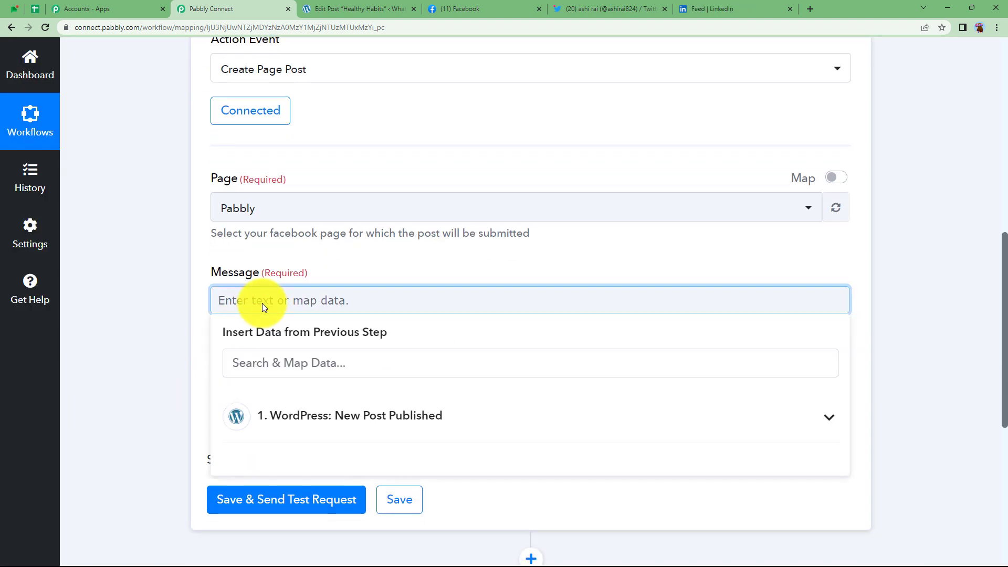
{"action": "type", "text": "Hel"}
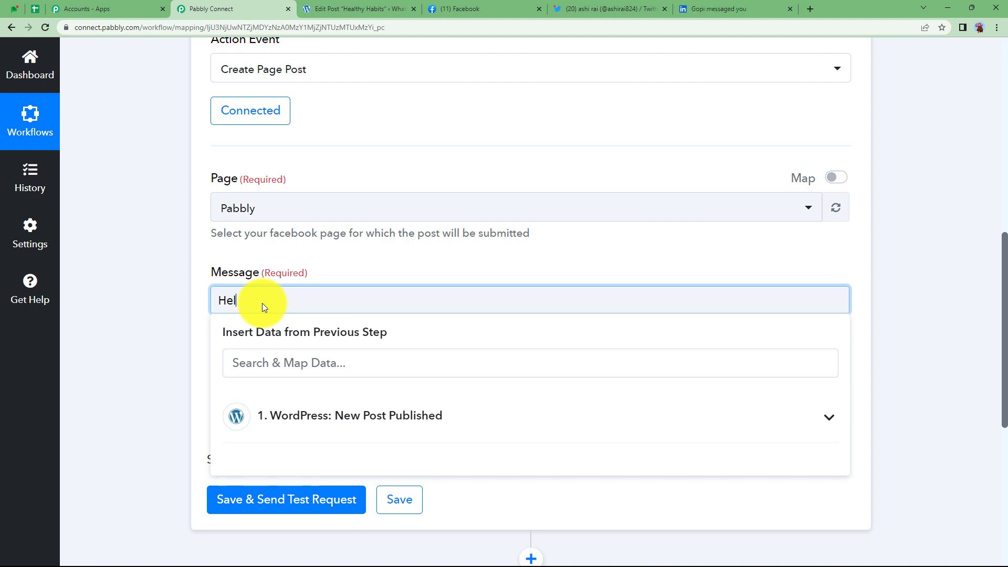
{"action": "type", "text": "lo all"}
{"action": "key", "text": "Return"}
{"action": "type", "text": "Here is m"}
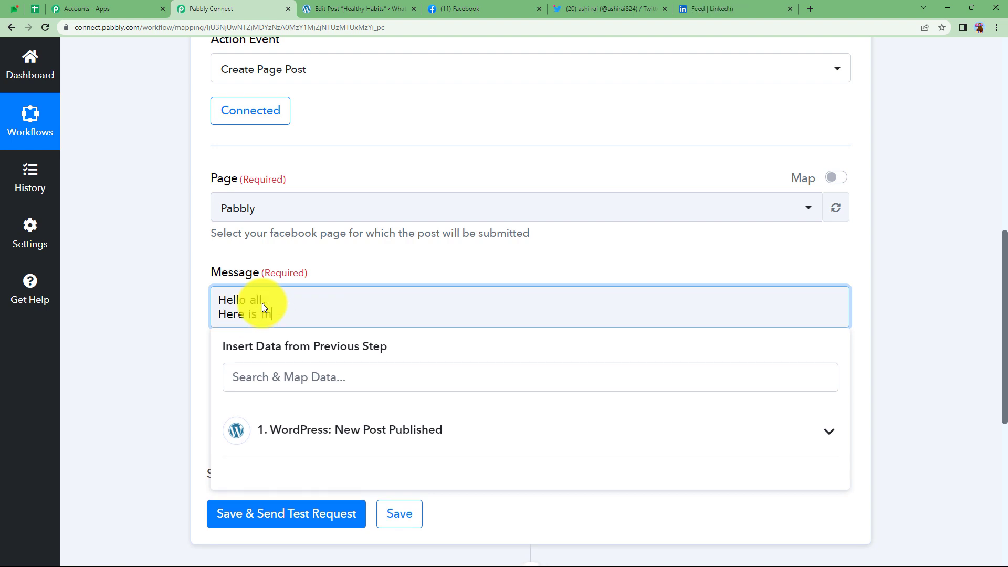
{"action": "type", "text": "y new post on:"}
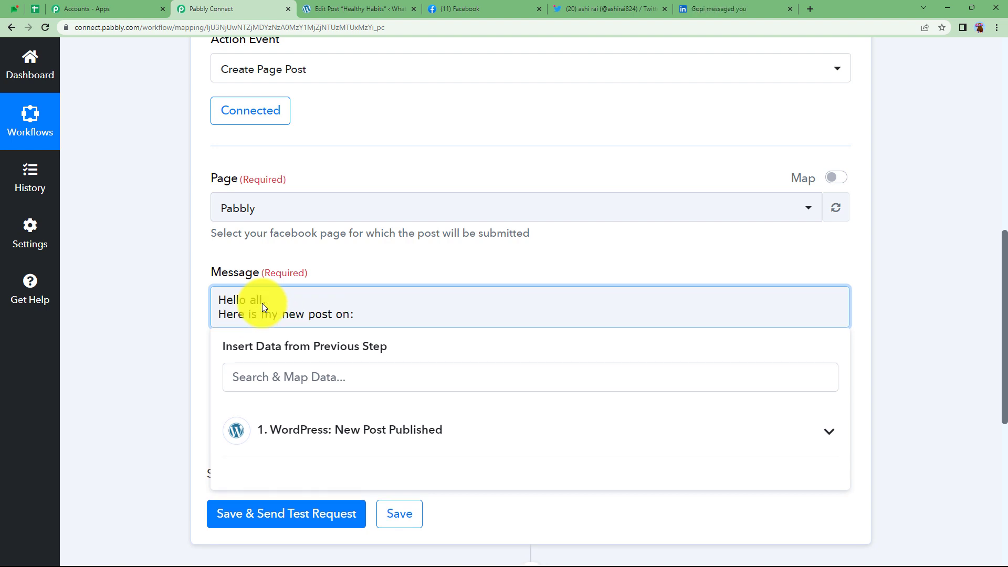
Map the Post Title from the WordPress trigger data to the end of the message.
{"action": "left_click", "coordinate": [373, 440]}
{"action": "scroll", "coordinate": [198, 400], "scroll_direction": "down", "scroll_amount": 4}
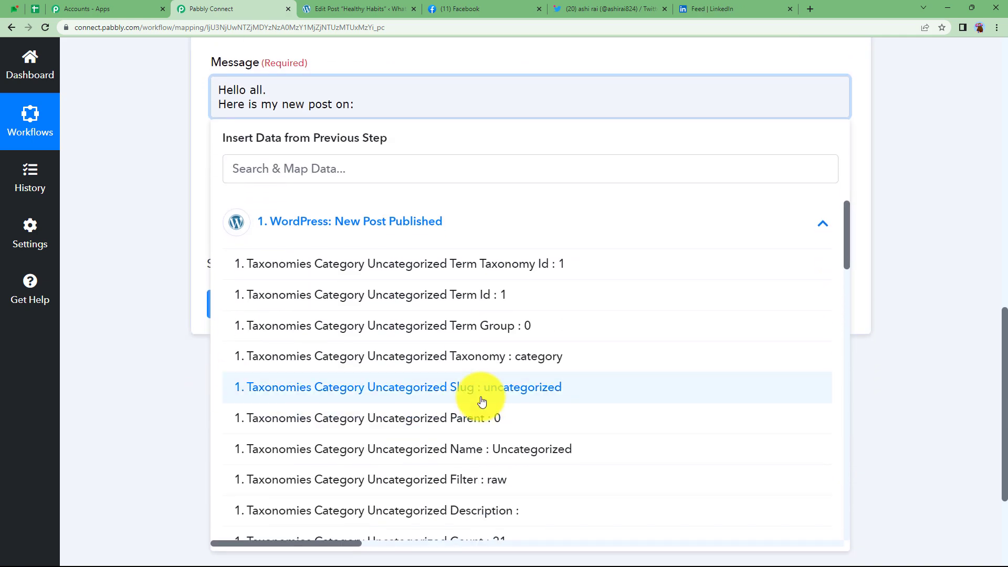
{"action": "scroll", "coordinate": [482, 402], "scroll_direction": "down", "scroll_amount": 5}
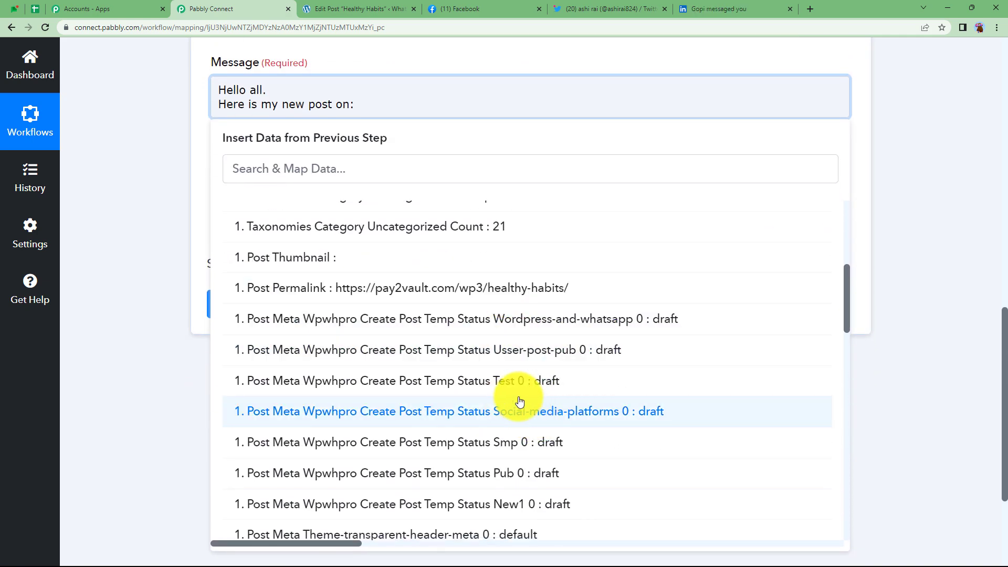
{"action": "scroll", "coordinate": [509, 400], "scroll_direction": "down", "scroll_amount": 7}
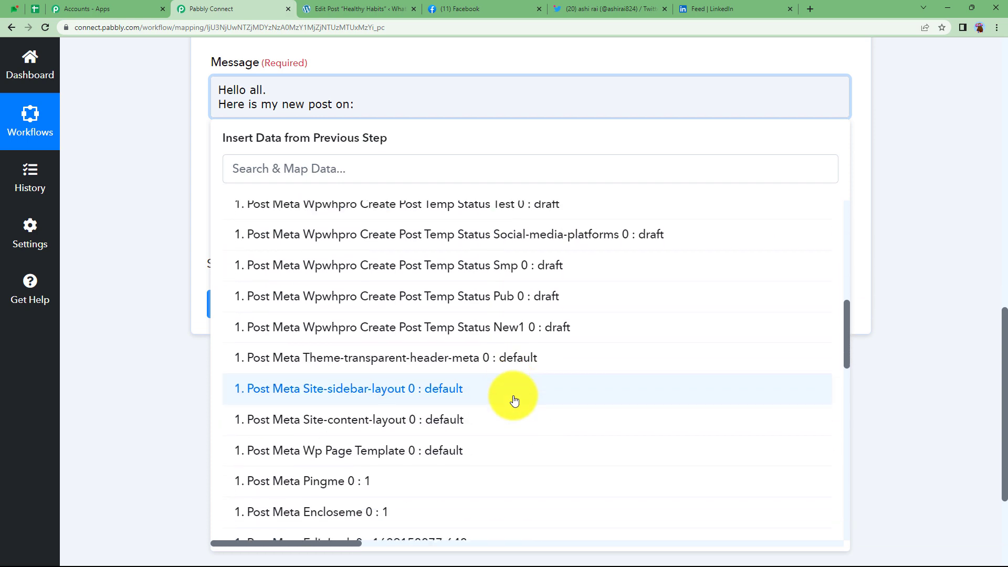
{"action": "scroll", "coordinate": [514, 401], "scroll_direction": "down", "scroll_amount": 3}
{"action": "left_click", "coordinate": [434, 402]}
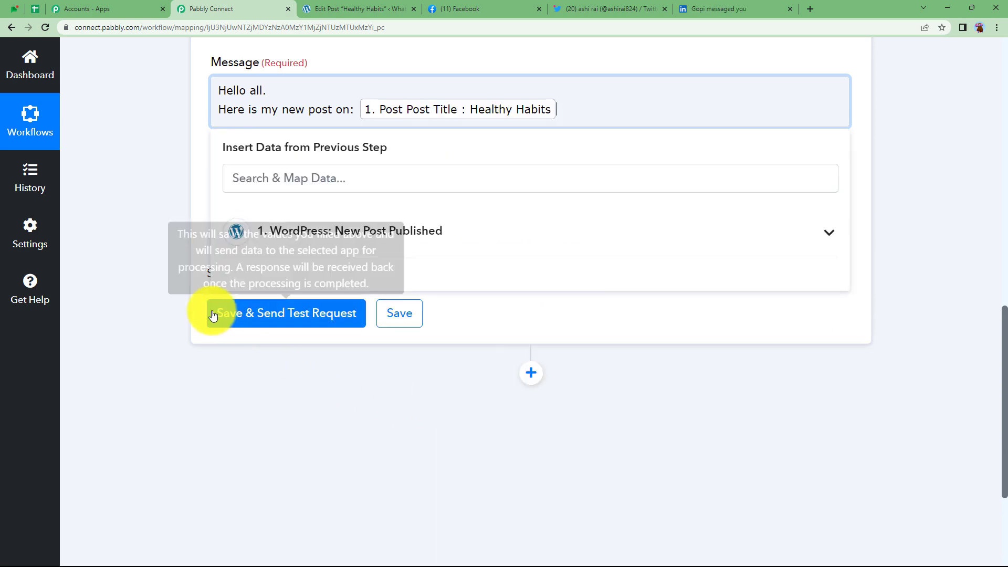
{"action": "left_click", "coordinate": [164, 247]}
Switch to WordPress to view the Healthy Habits post and the posts list, and compare the title with the mapped message in Pabbly Connect.
{"action": "scroll", "coordinate": [166, 248], "scroll_direction": "up", "scroll_amount": 2}
{"action": "scroll", "coordinate": [174, 245], "scroll_direction": "up", "scroll_amount": 3}
{"action": "left_click", "coordinate": [399, 6]}
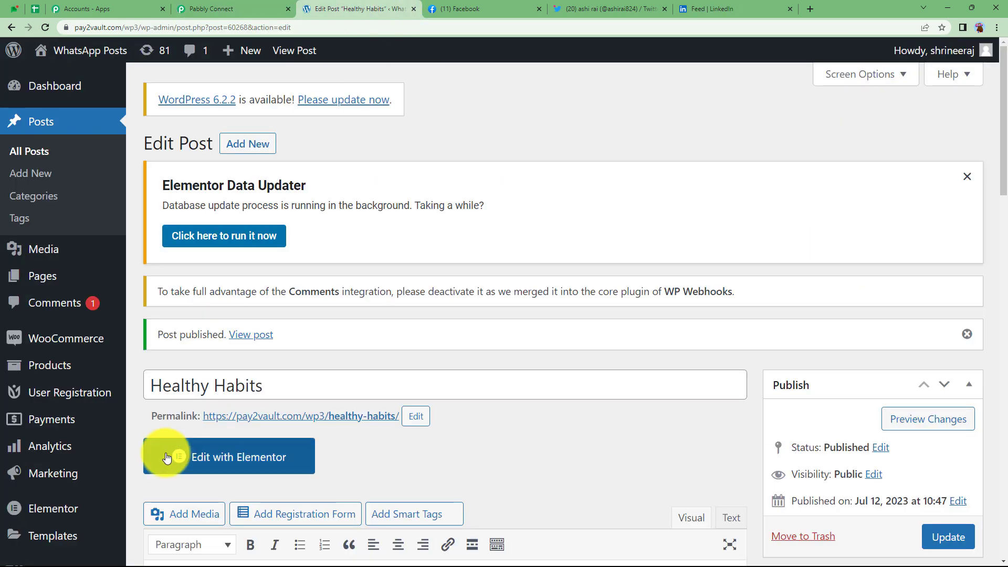
{"action": "scroll", "coordinate": [203, 314], "scroll_direction": "down", "scroll_amount": 3}
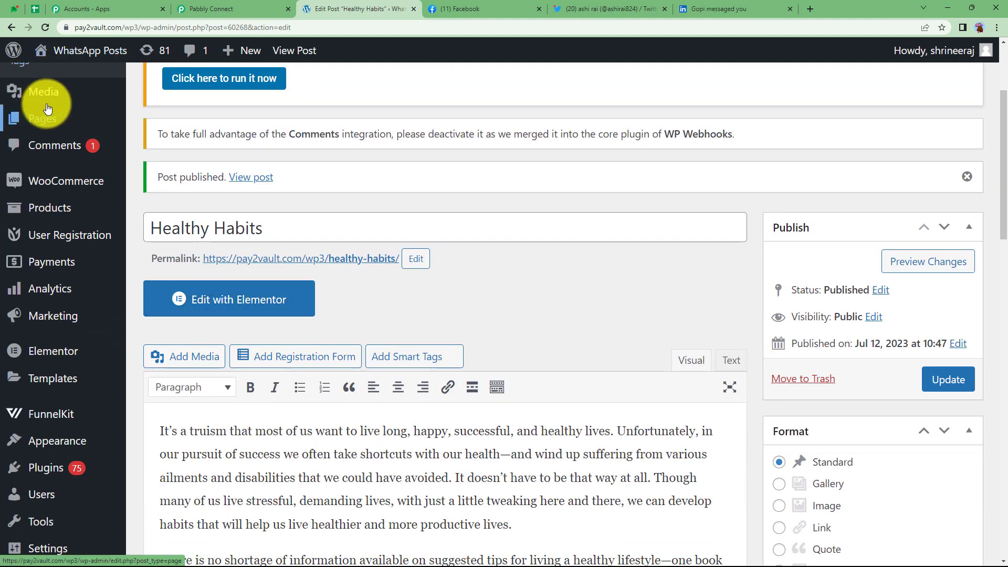
{"action": "key", "text": "alt+Left"}
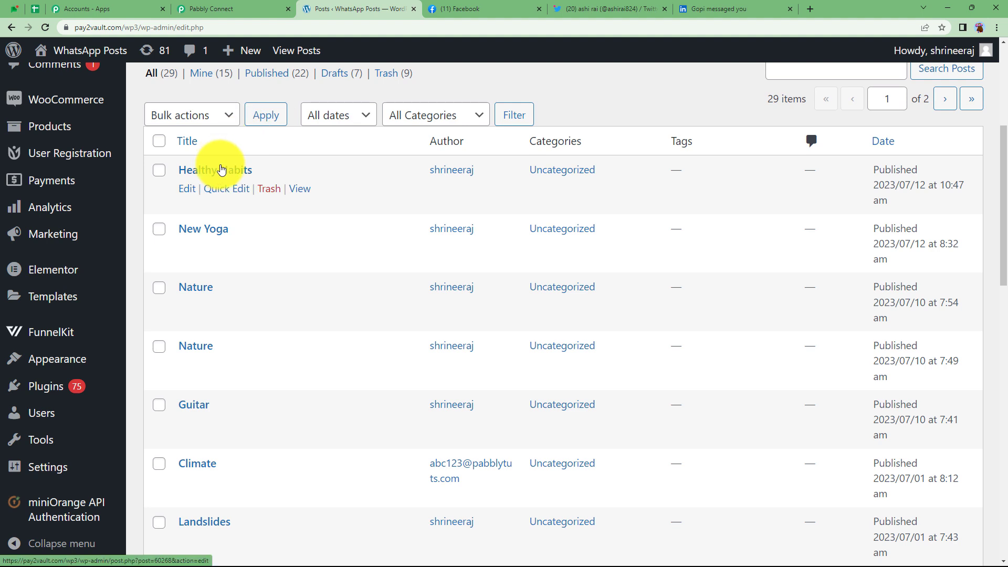
{"action": "left_click", "coordinate": [245, 7]}
{"action": "left_click", "coordinate": [486, 378]}
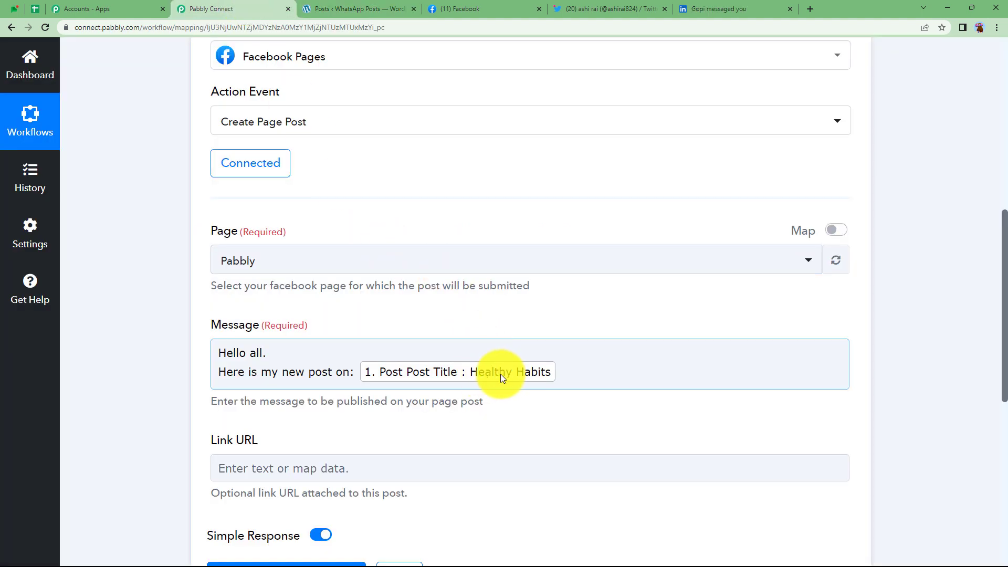
{"action": "left_click", "coordinate": [557, 375]}
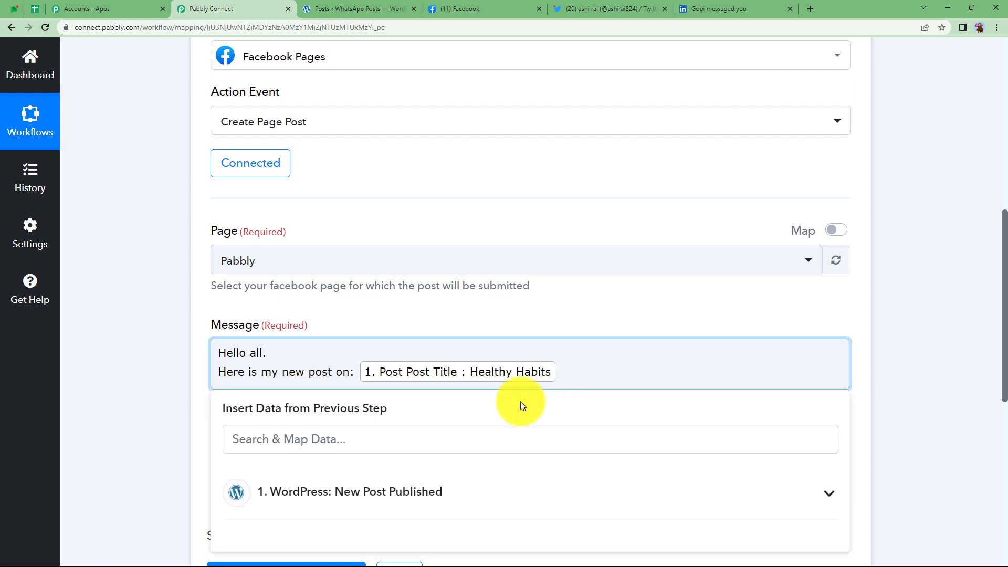
{"action": "left_click", "coordinate": [184, 403]}
Map the Post Permalink from the WordPress trigger data as the Link URL.
{"action": "scroll", "coordinate": [249, 361], "scroll_direction": "down", "scroll_amount": 2}
{"action": "left_click", "coordinate": [250, 361]}
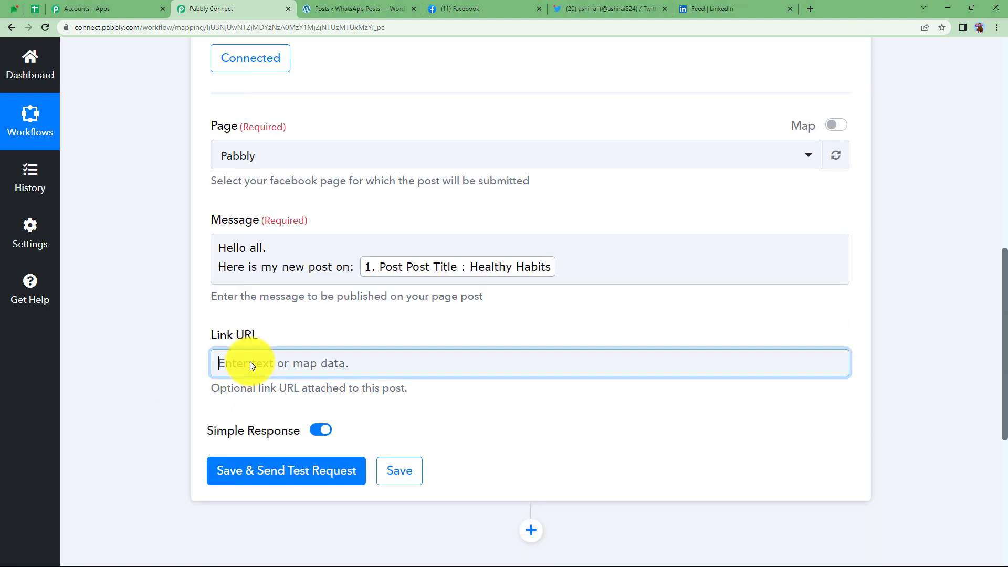
{"action": "left_click", "coordinate": [292, 497]}
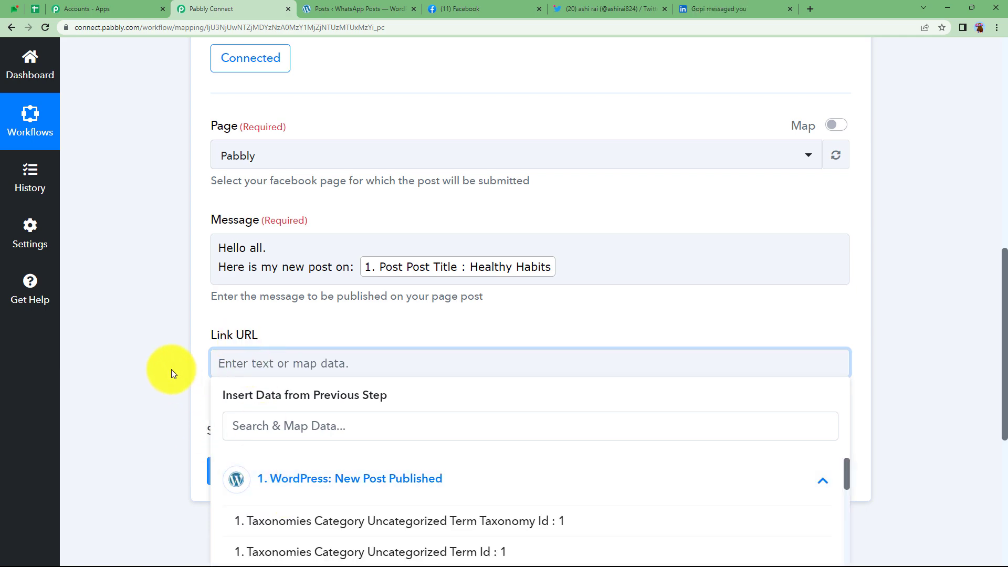
{"action": "left_click", "coordinate": [171, 369]}
{"action": "scroll", "coordinate": [171, 370], "scroll_direction": "down", "scroll_amount": 3}
{"action": "left_click", "coordinate": [281, 207]}
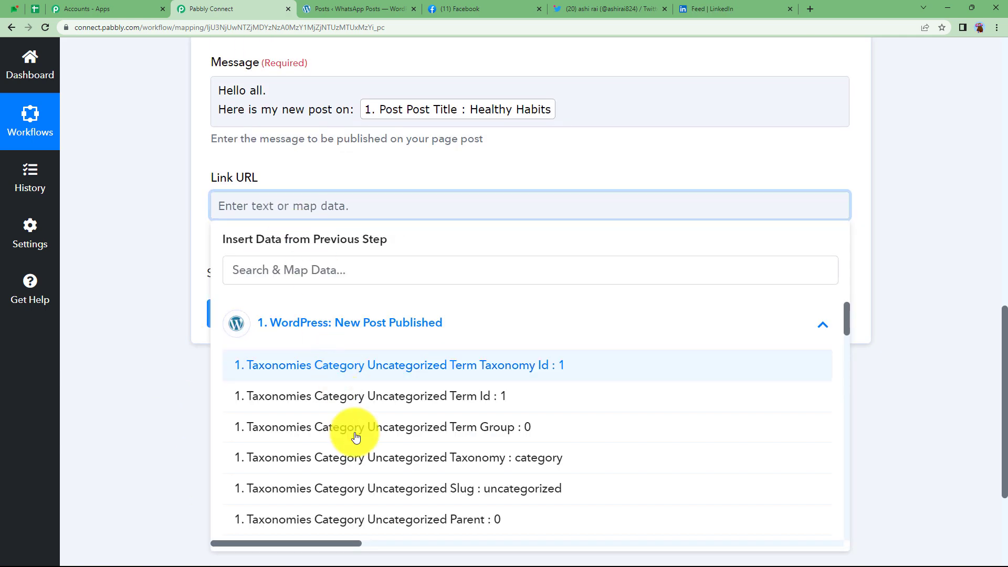
{"action": "scroll", "coordinate": [367, 448], "scroll_direction": "down", "scroll_amount": 3}
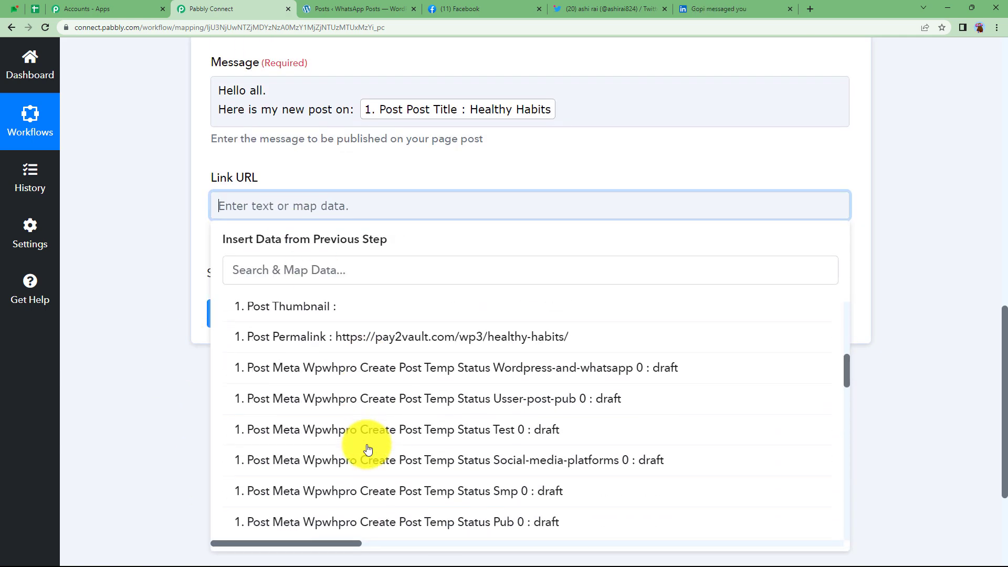
{"action": "left_click", "coordinate": [332, 338]}
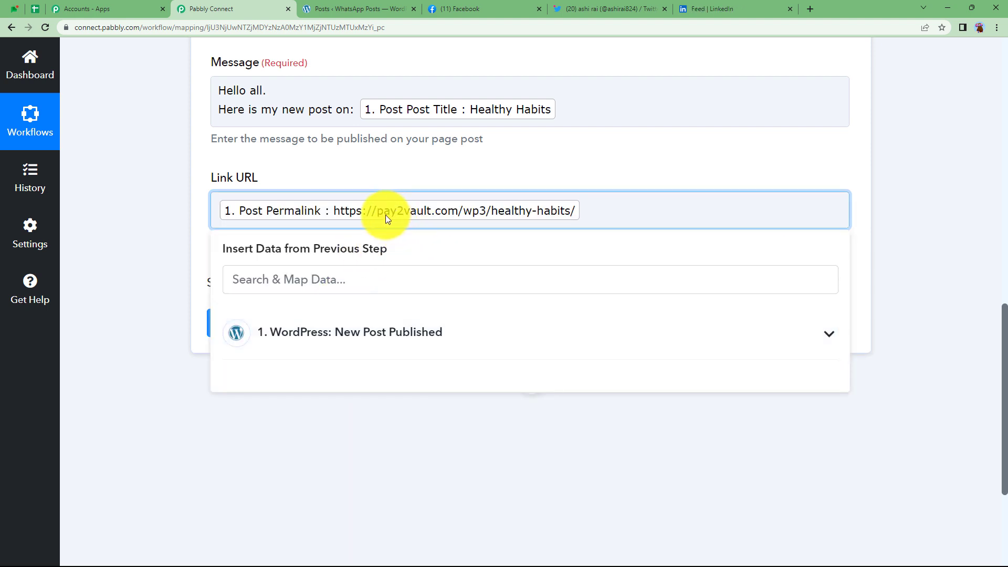
{"action": "left_click", "coordinate": [273, 280]}
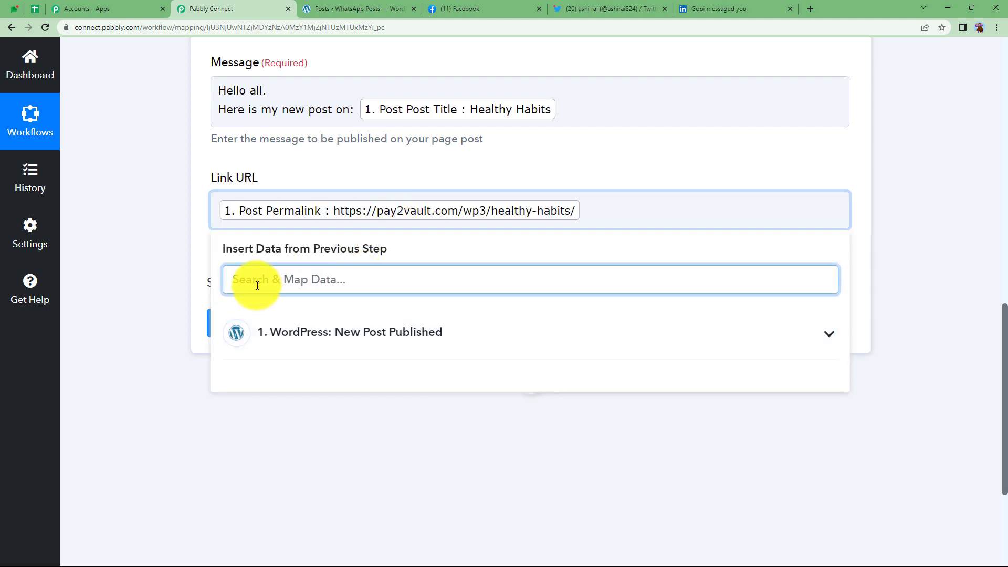
{"action": "left_click", "coordinate": [175, 281]}
Save the Facebook Pages action, send a test request, and inspect the Id in the received response.
{"action": "left_click", "coordinate": [244, 325]}
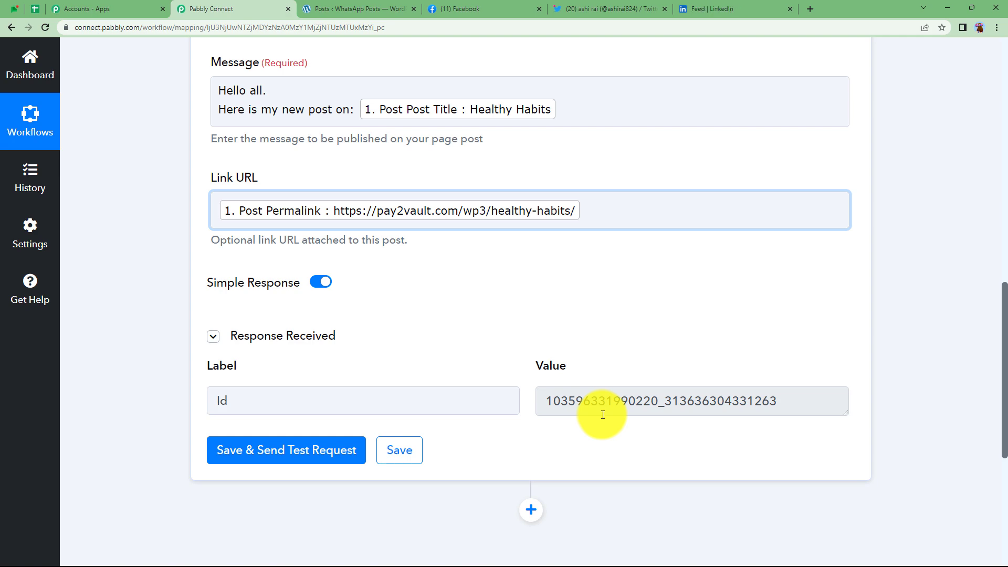
{"action": "left_click_drag", "start_coordinate": [551, 406], "coordinate": [796, 414]}
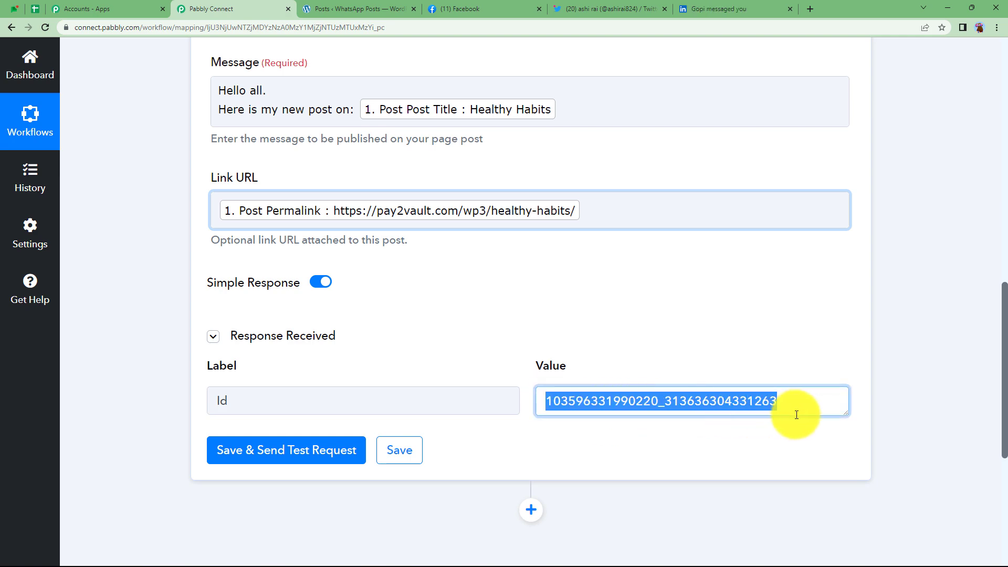
{"action": "left_click", "coordinate": [798, 441]}
{"action": "scroll", "coordinate": [733, 323], "scroll_direction": "up", "scroll_amount": 9}
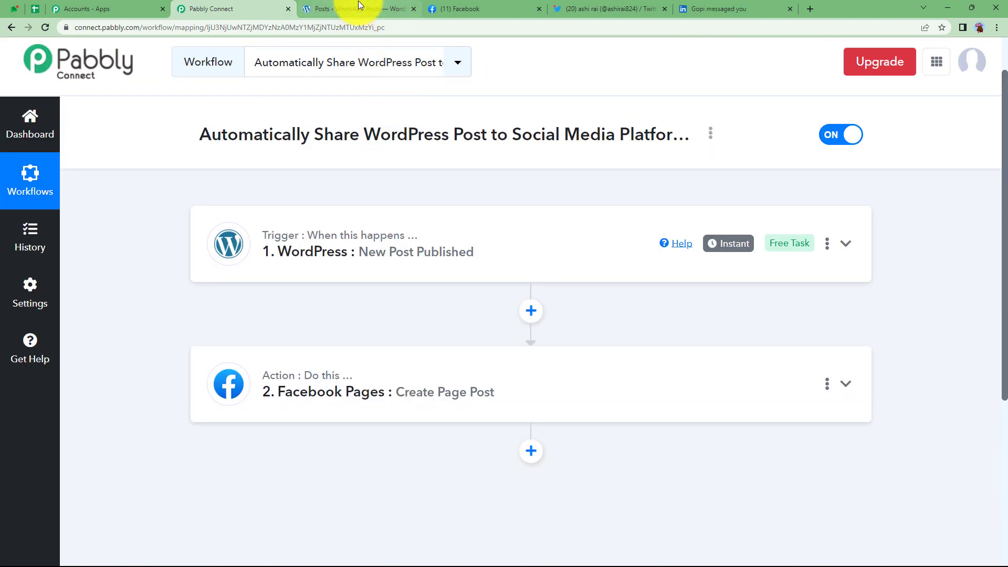
Switch to Facebook, refresh the Pabbly page to check the new post, and open its Healthy Habits link to view the article.
{"action": "left_click", "coordinate": [358, 8]}
{"action": "left_click", "coordinate": [464, 9]}
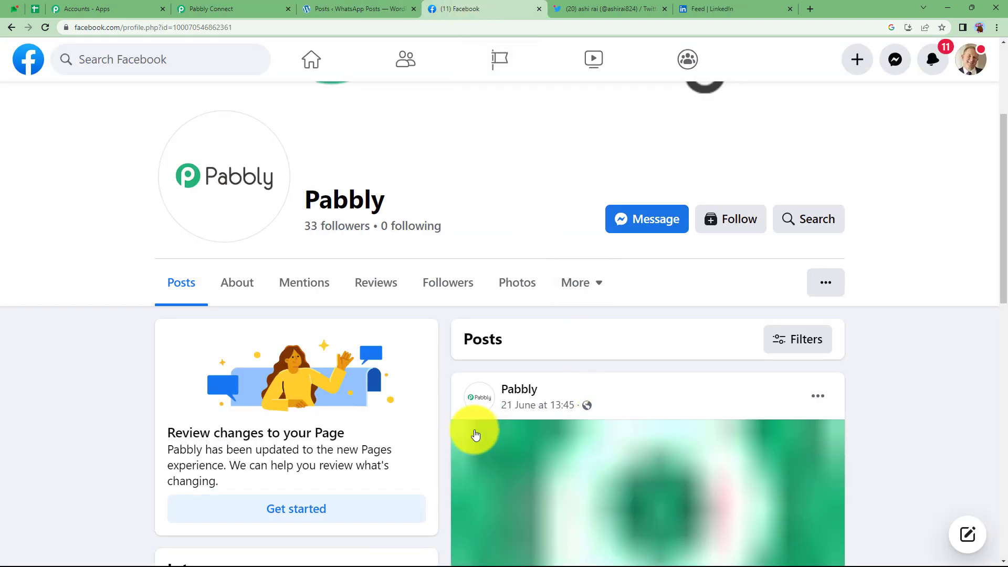
{"action": "left_click", "coordinate": [46, 27]}
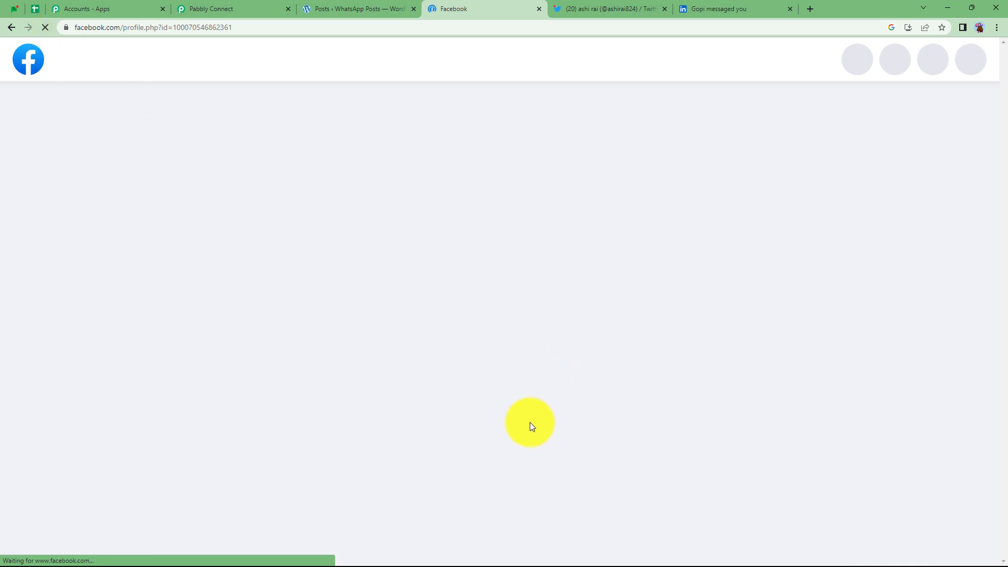
{"action": "scroll", "coordinate": [518, 432], "scroll_direction": "down", "scroll_amount": 4}
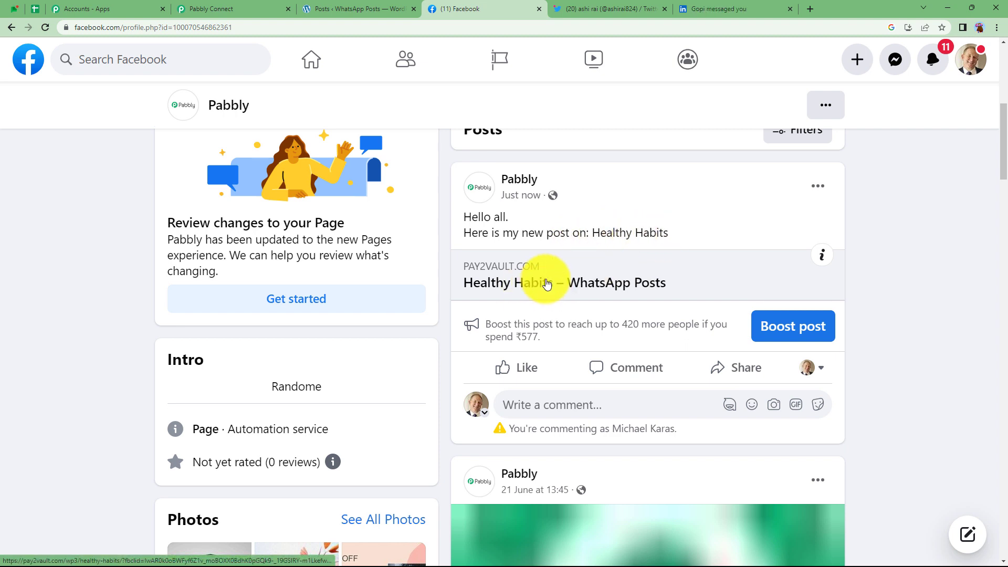
{"action": "left_click", "coordinate": [547, 284]}
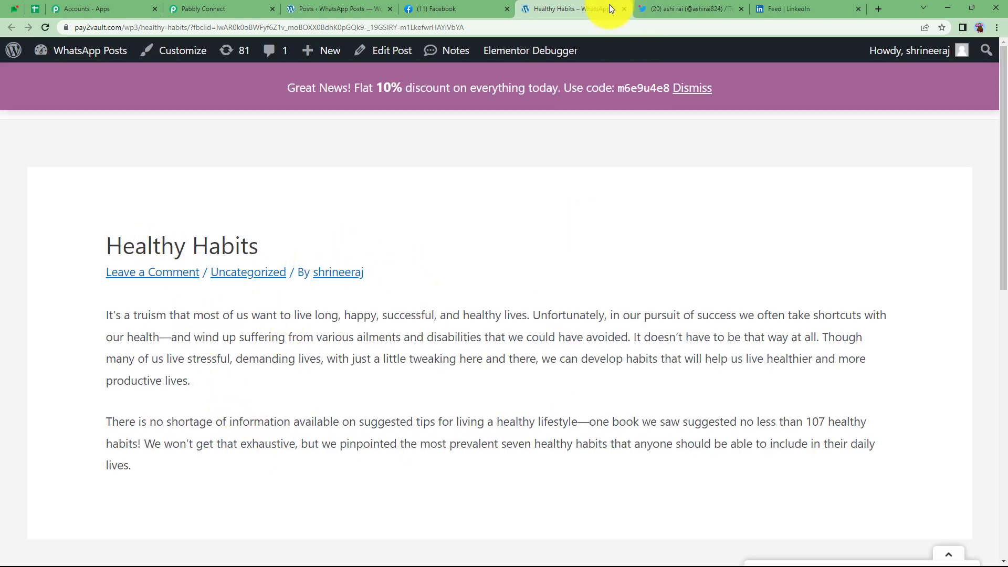
{"action": "left_click", "coordinate": [625, 10]}
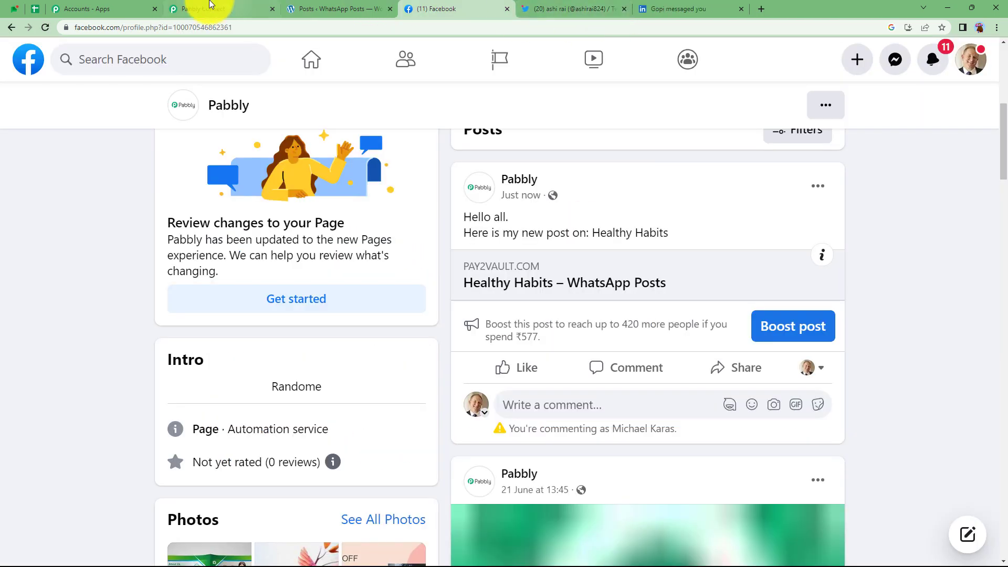
Return to Pabbly Connect and add a Twitter action with the Create Tweet event after the Facebook Pages step.
{"action": "left_click", "coordinate": [210, 10]}
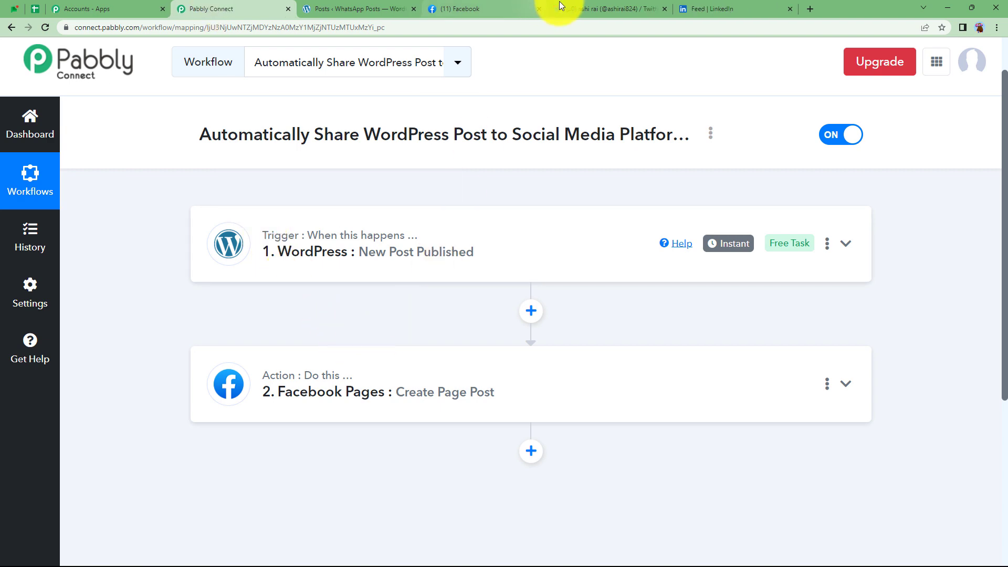
{"action": "left_click", "coordinate": [572, 6]}
{"action": "left_click", "coordinate": [273, 9]}
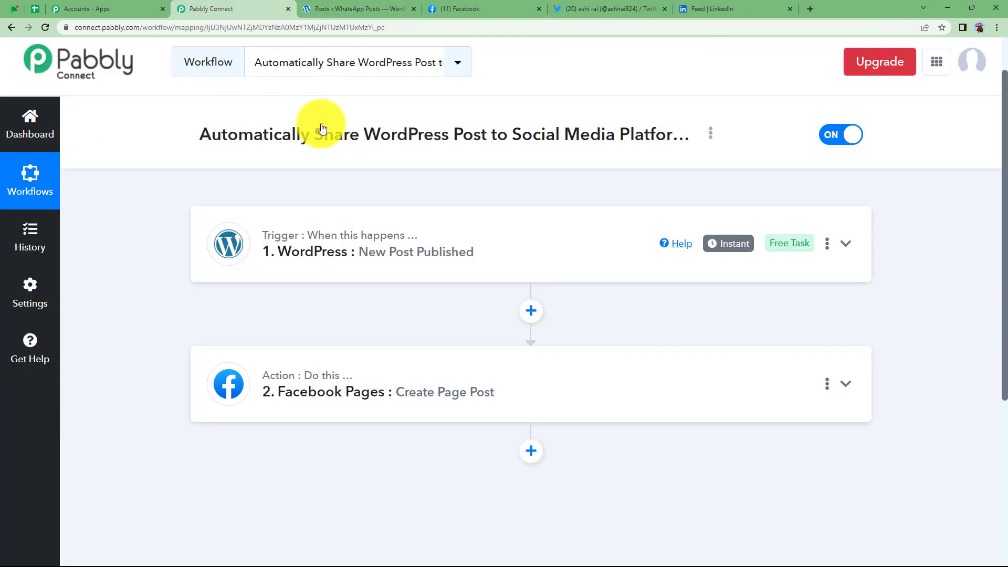
{"action": "left_click", "coordinate": [531, 450]}
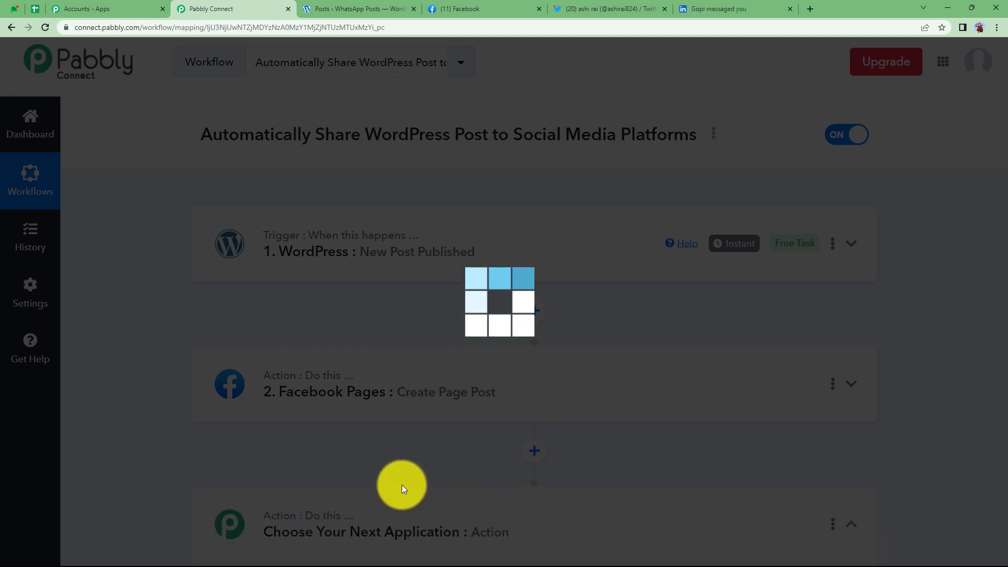
{"action": "scroll", "coordinate": [401, 484], "scroll_direction": "down", "scroll_amount": 2}
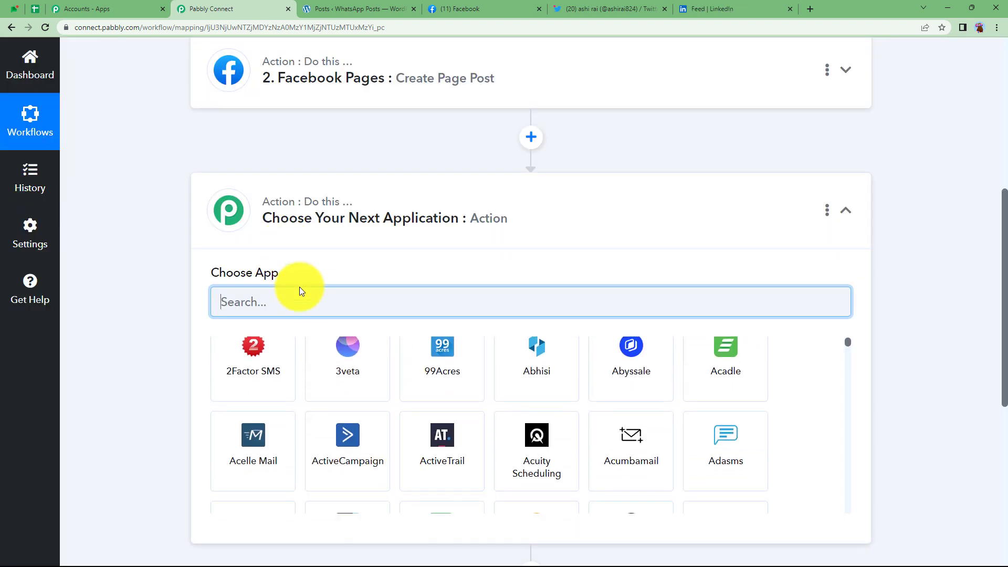
{"action": "type", "text": "twitt"}
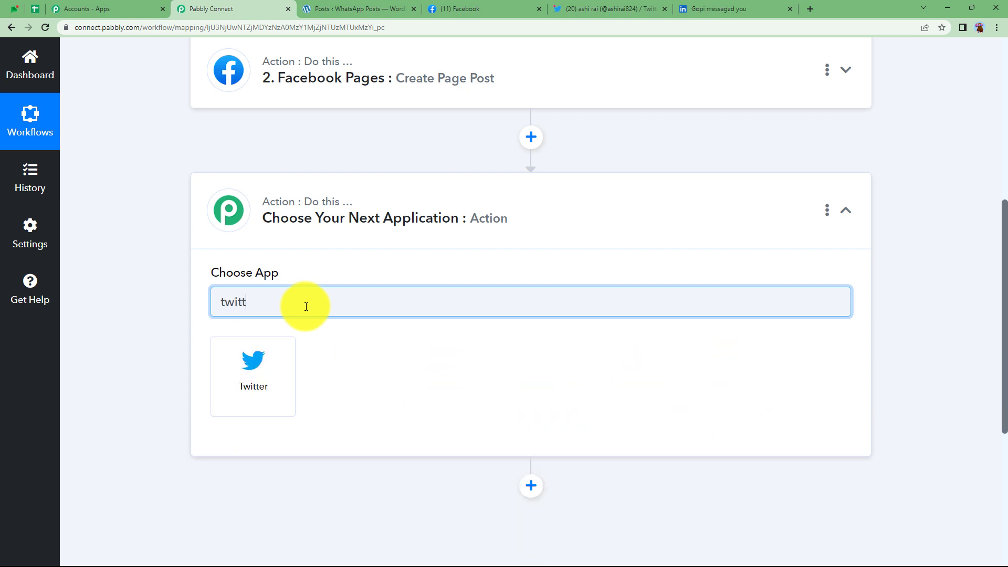
{"action": "left_click", "coordinate": [277, 363]}
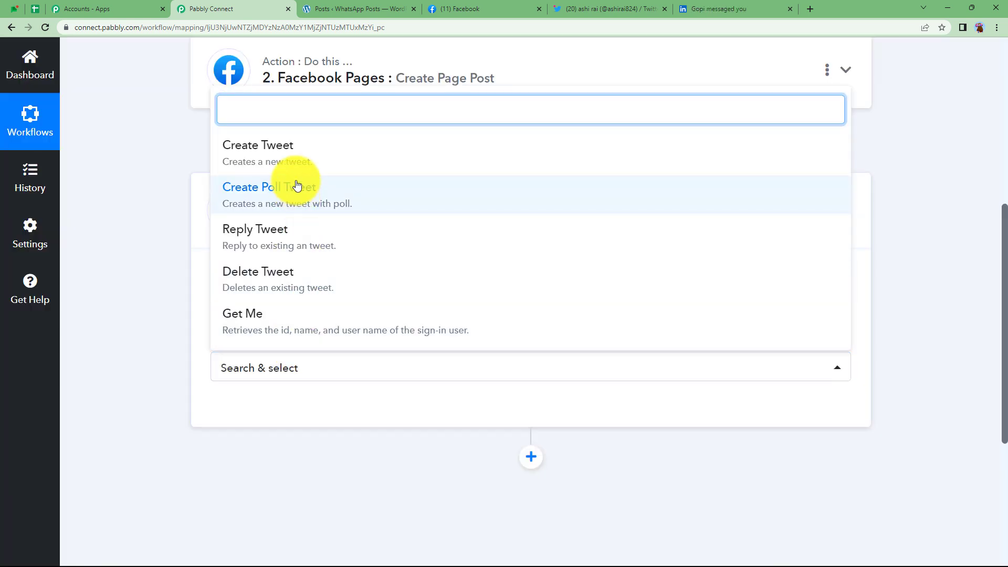
{"action": "left_click", "coordinate": [297, 157]}
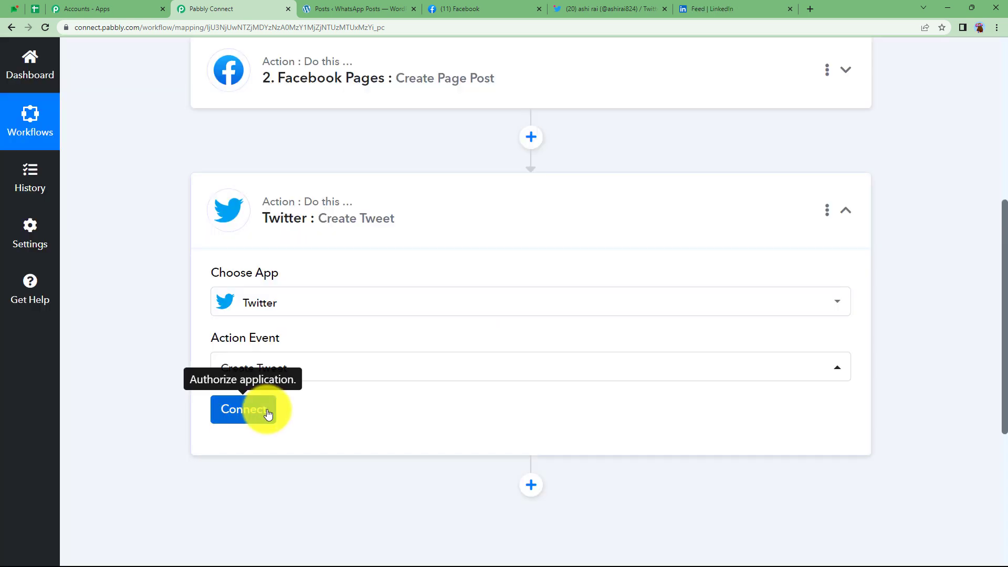
Start a new connection with Twitter for the Create Tweet action.
{"action": "left_click", "coordinate": [267, 411]}
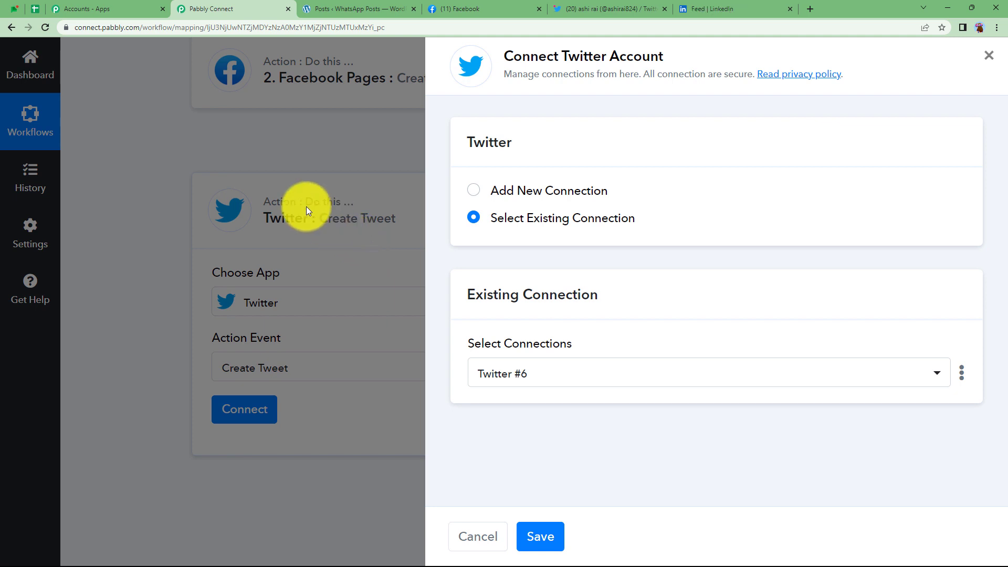
{"action": "left_click", "coordinate": [510, 190]}
{"action": "left_click", "coordinate": [559, 363]}
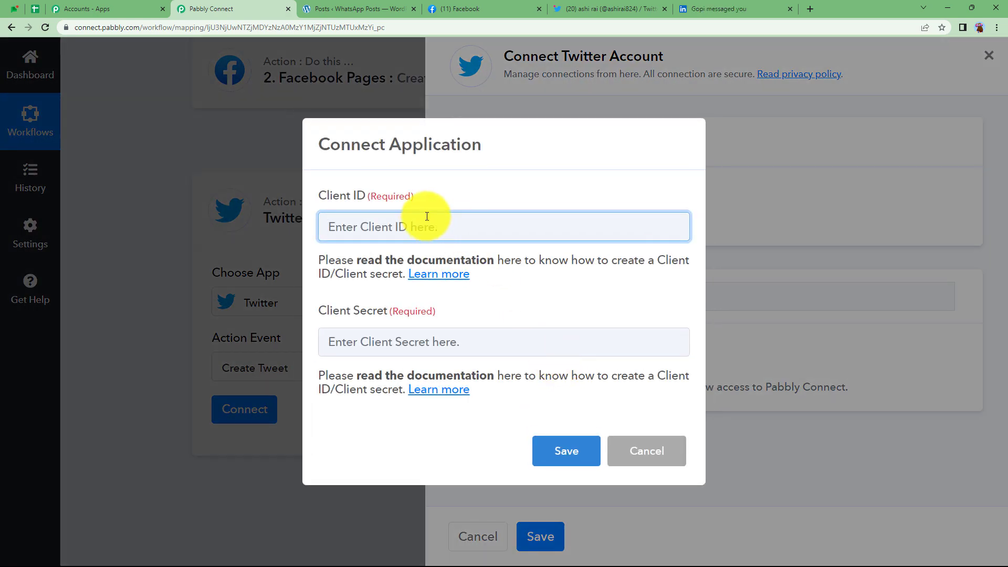
Open the Client ID documentation and read how to set up a free Twitter Developer account and describe the API use case.
{"action": "left_click", "coordinate": [448, 277]}
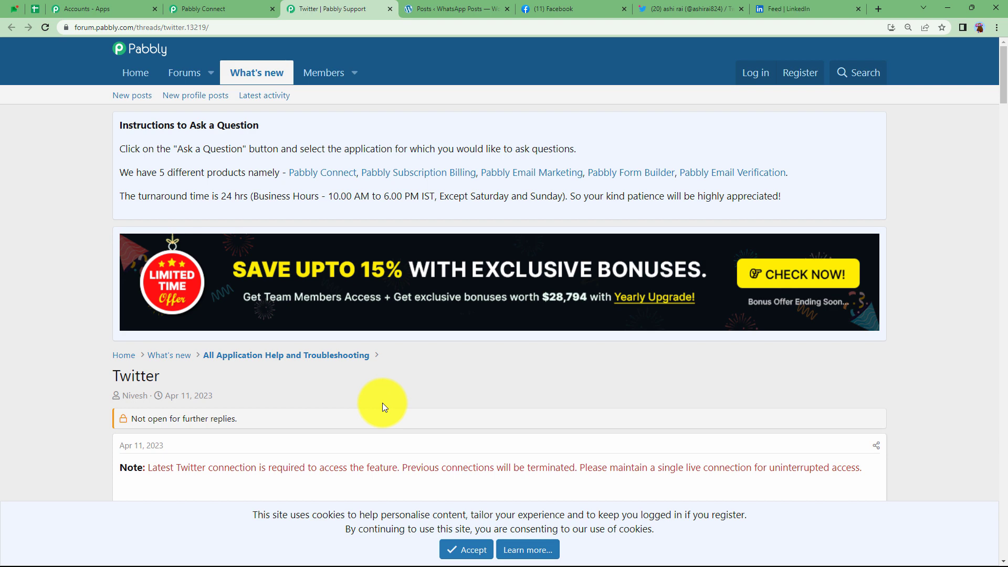
{"action": "scroll", "coordinate": [383, 402], "scroll_direction": "down", "scroll_amount": 4}
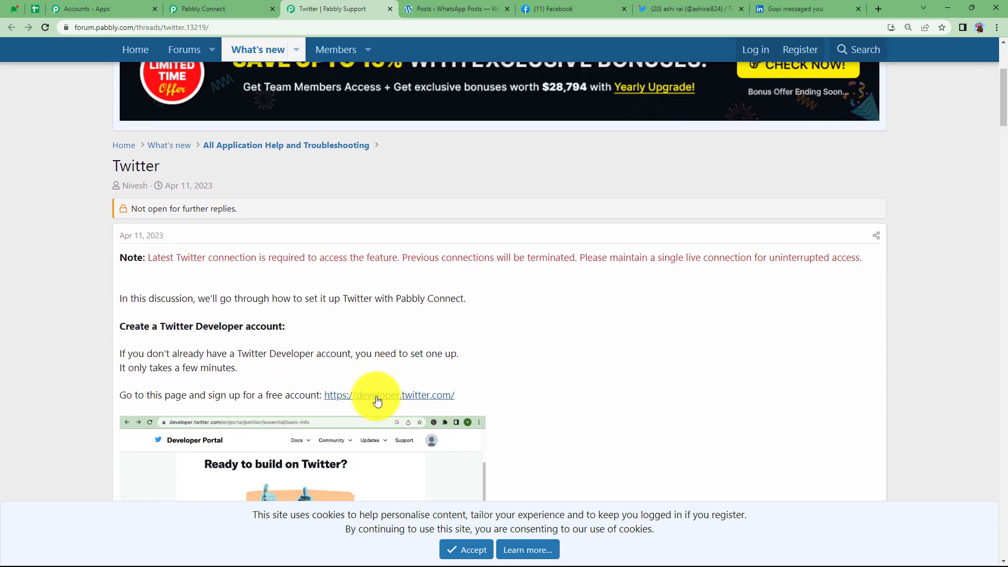
{"action": "scroll", "coordinate": [379, 367], "scroll_direction": "down", "scroll_amount": 7}
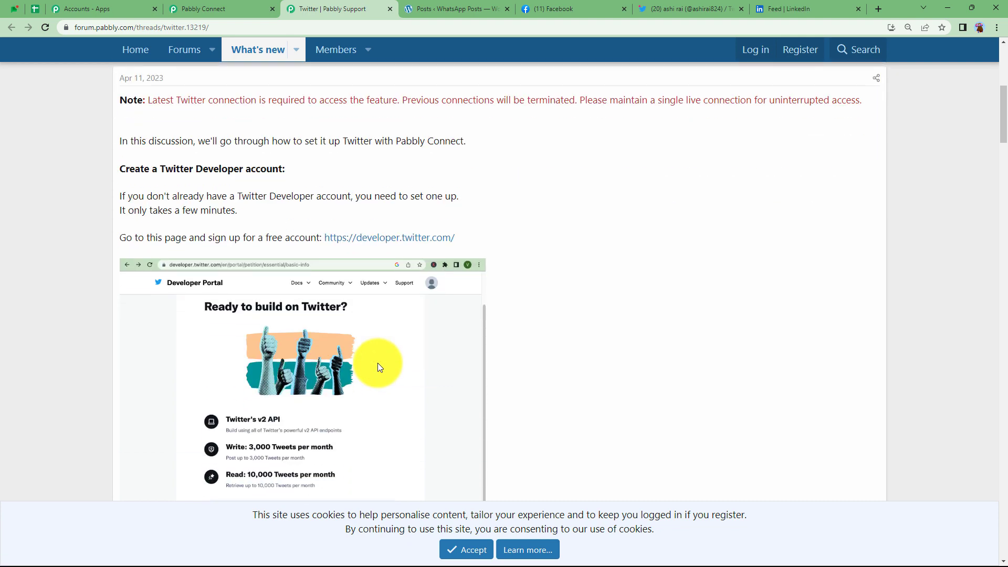
{"action": "scroll", "coordinate": [378, 365], "scroll_direction": "down", "scroll_amount": 4}
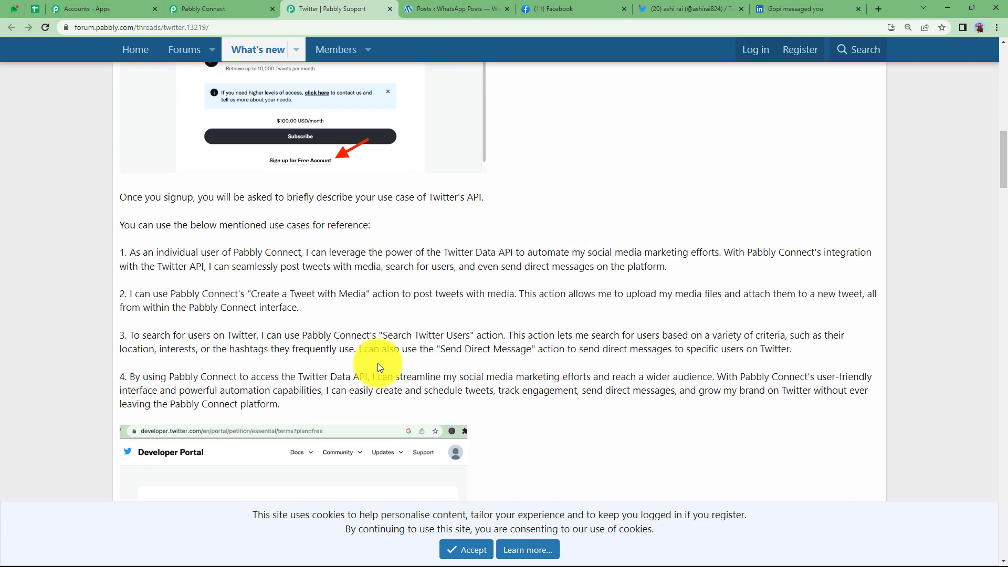
{"action": "scroll", "coordinate": [273, 268], "scroll_direction": "up", "scroll_amount": 2}
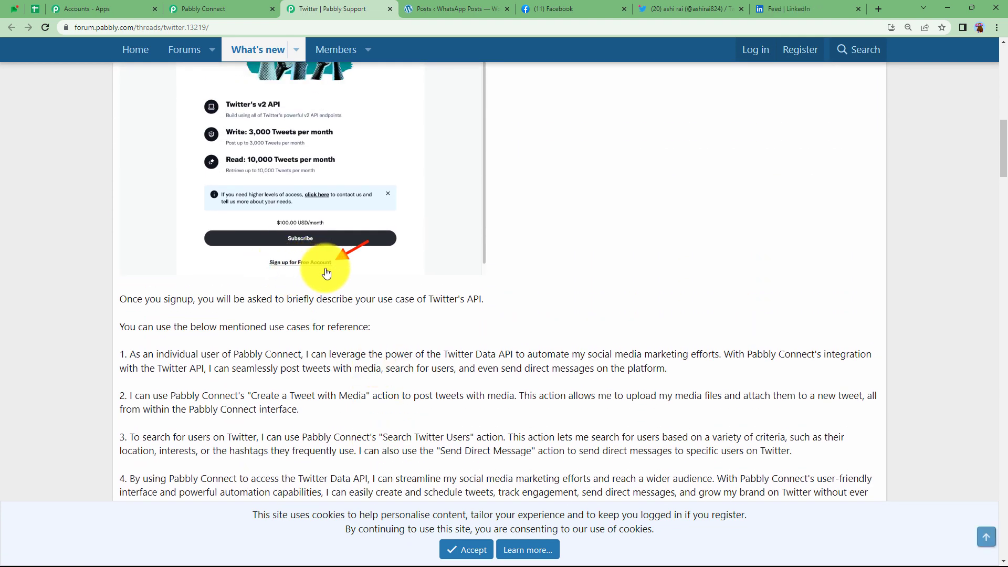
{"action": "scroll", "coordinate": [342, 354], "scroll_direction": "up", "scroll_amount": 4}
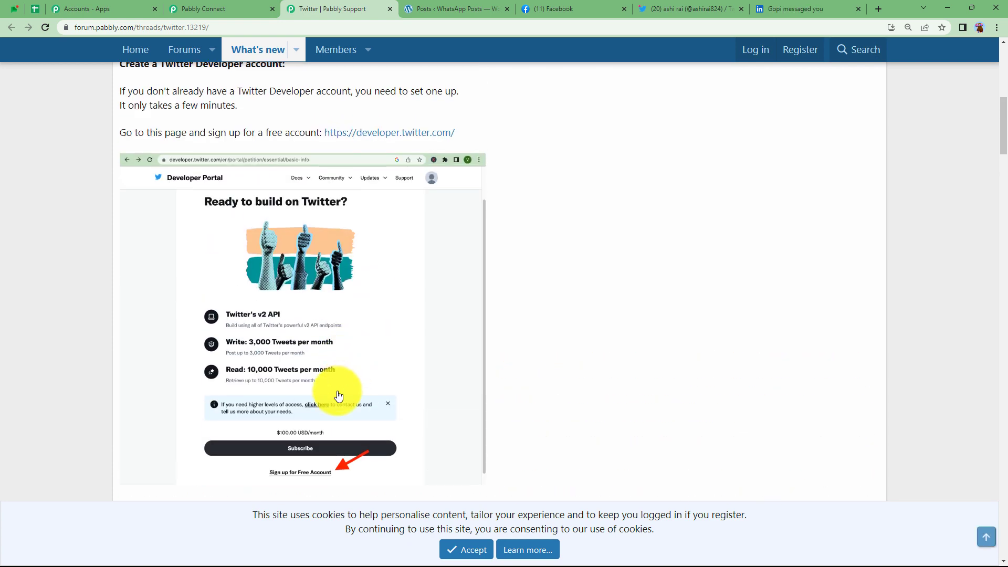
{"action": "scroll", "coordinate": [309, 417], "scroll_direction": "up", "scroll_amount": 3}
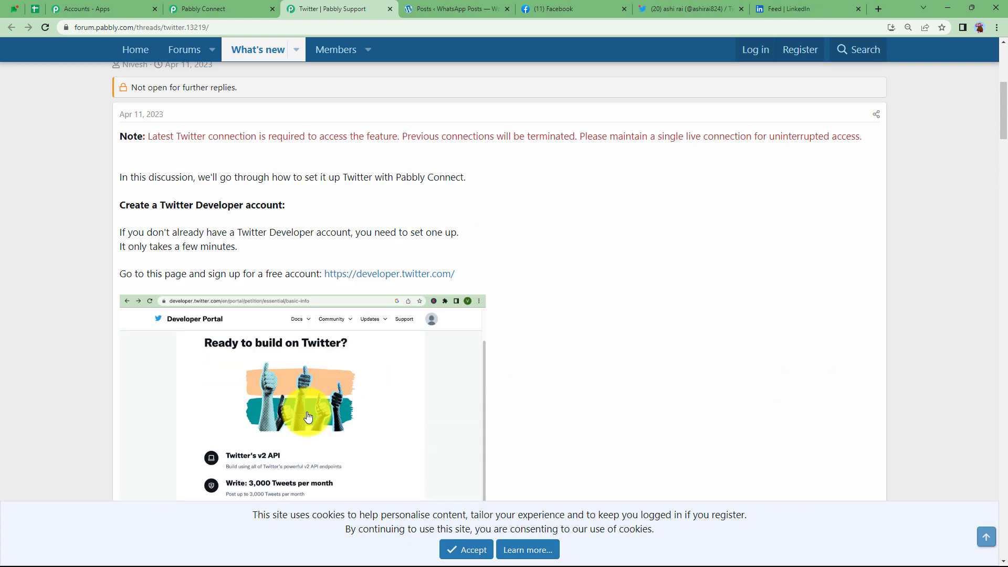
Go to the Twitter Developer Portal from the guide and find the OAuth 2.0 Client ID and Client Secret of the app under ConnectApp.
{"action": "left_click", "coordinate": [382, 294]}
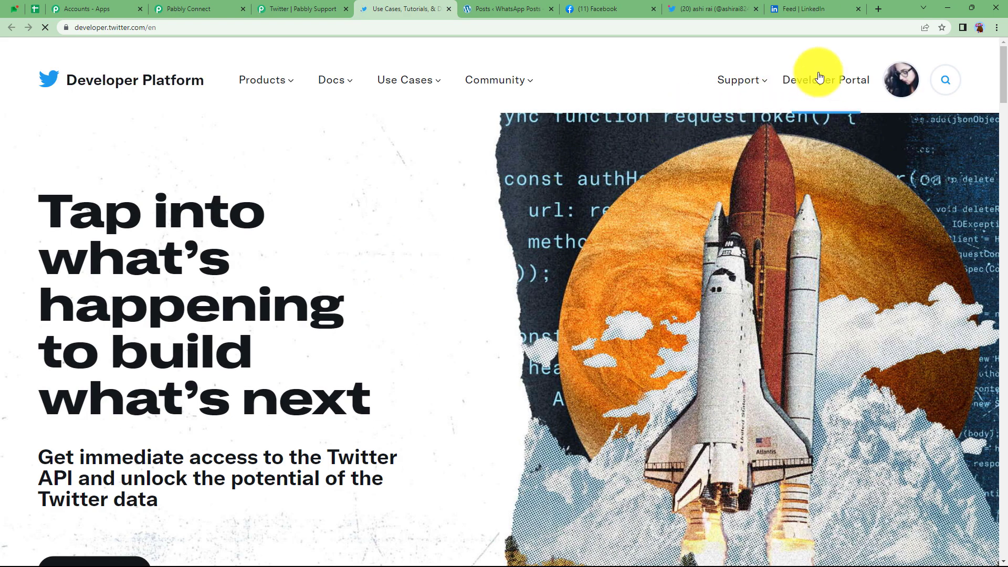
{"action": "left_click", "coordinate": [822, 84]}
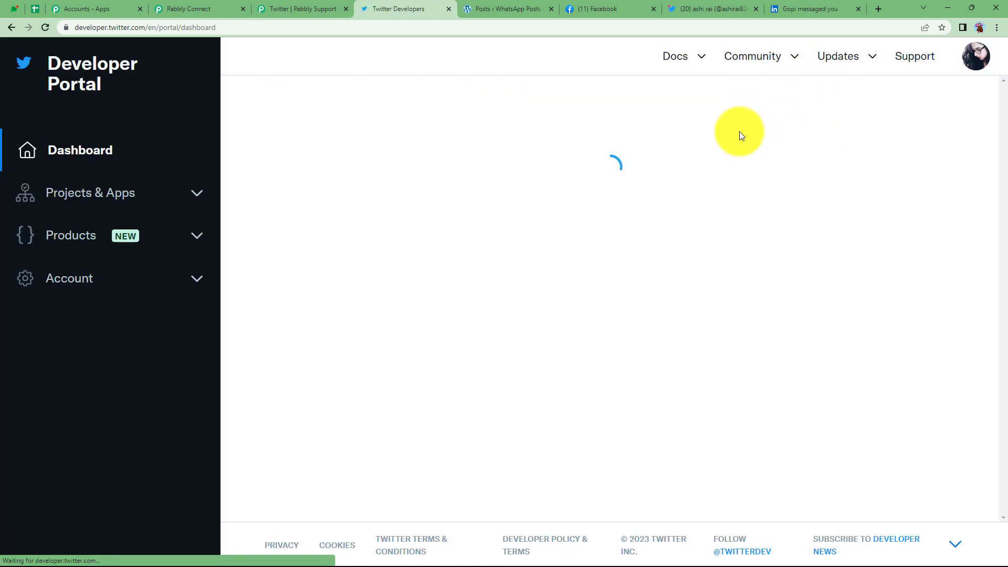
{"action": "left_click", "coordinate": [157, 195]}
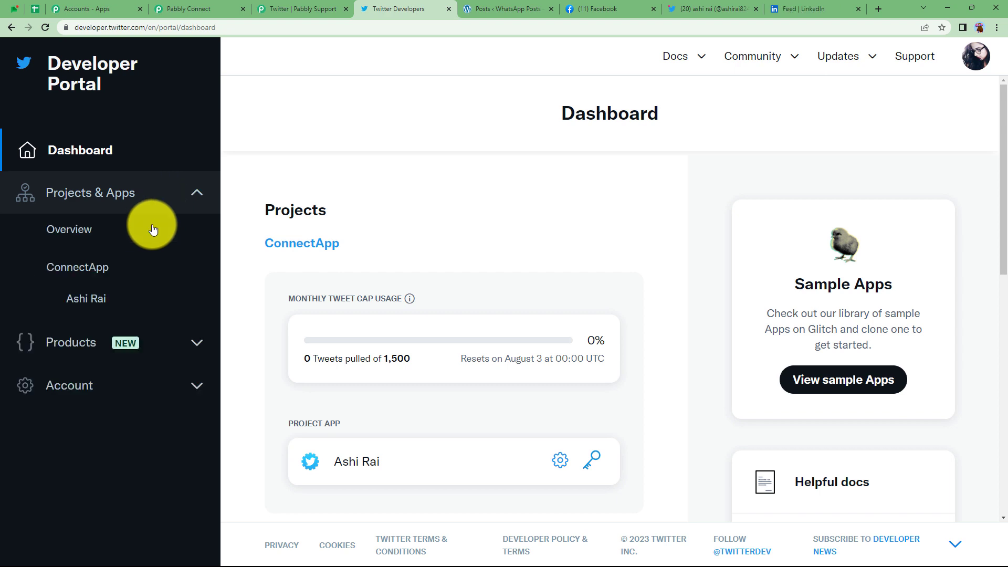
{"action": "left_click", "coordinate": [103, 300]}
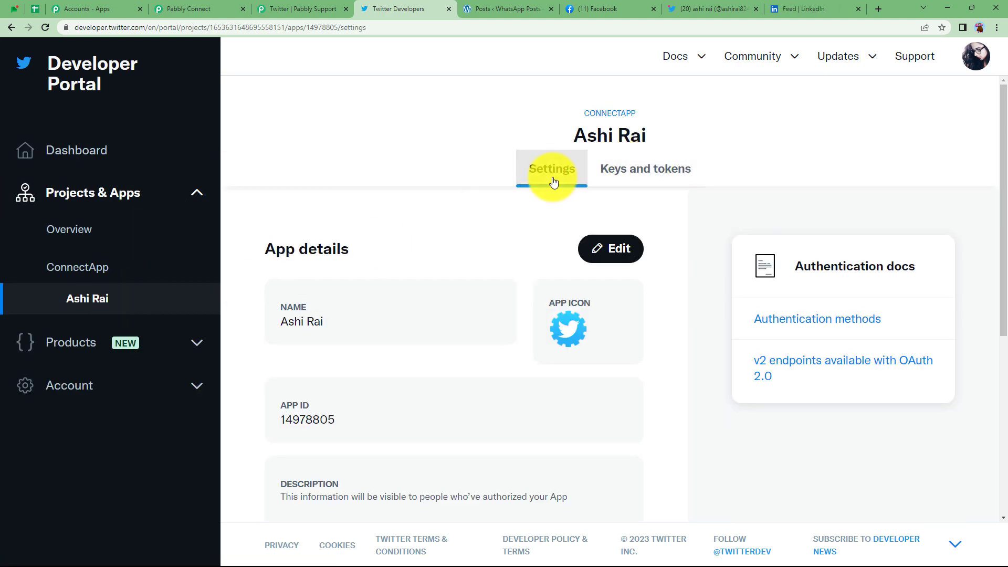
{"action": "left_click", "coordinate": [647, 181]}
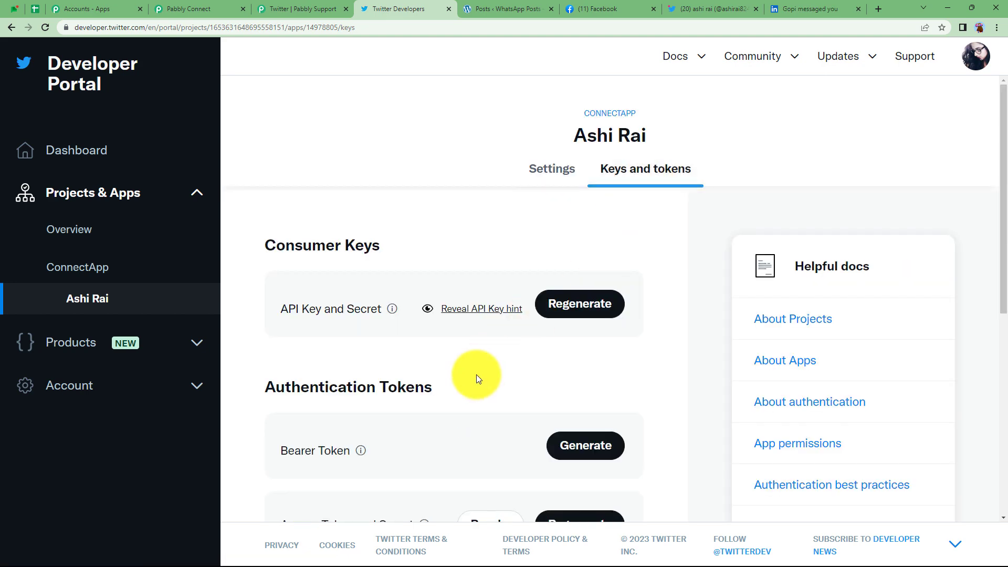
{"action": "scroll", "coordinate": [476, 374], "scroll_direction": "down", "scroll_amount": 1}
{"action": "scroll", "coordinate": [476, 373], "scroll_direction": "down", "scroll_amount": 7}
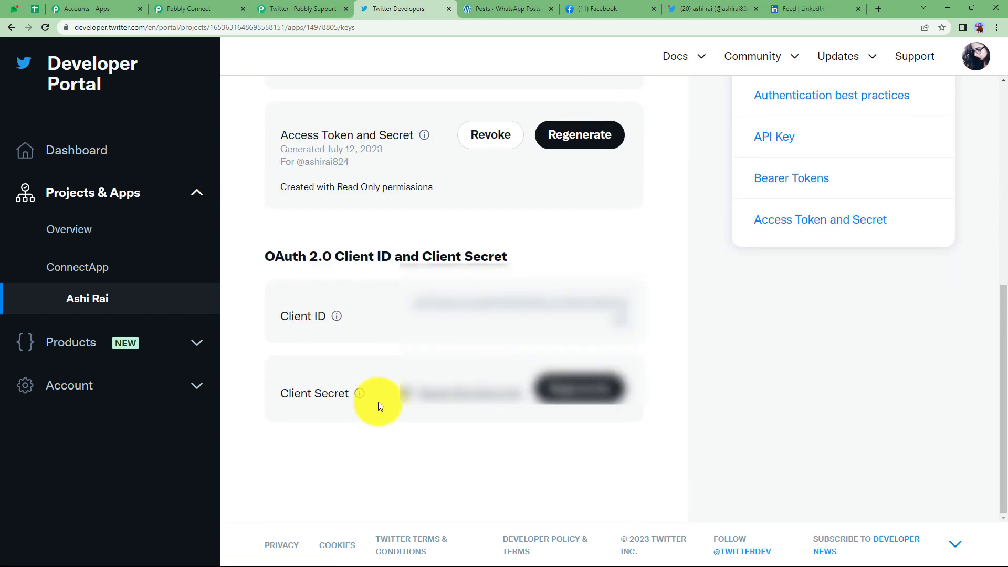
Copy the OAuth 2.0 Client ID and paste it as the Client ID in Pabbly Connect's Connect Application form.
{"action": "left_click_drag", "start_coordinate": [409, 304], "coordinate": [653, 317]}
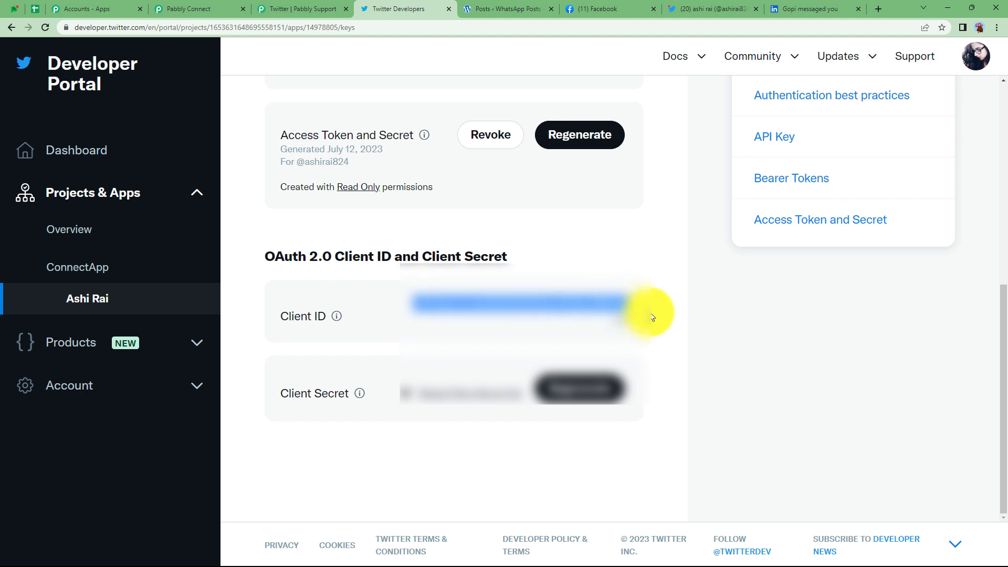
{"action": "left_click", "coordinate": [203, 8]}
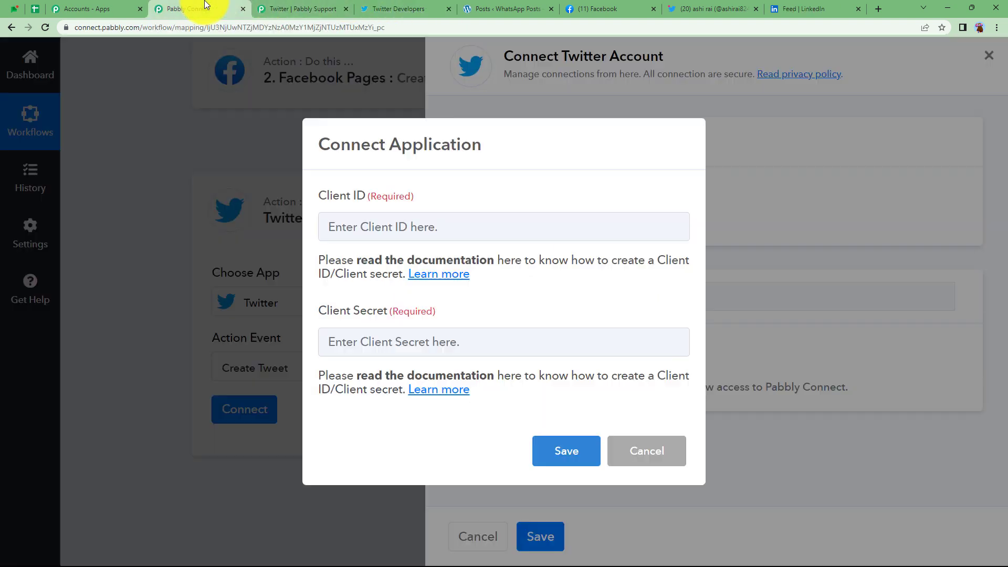
{"action": "left_click", "coordinate": [449, 230]}
{"action": "key", "text": "ctrl+v"}
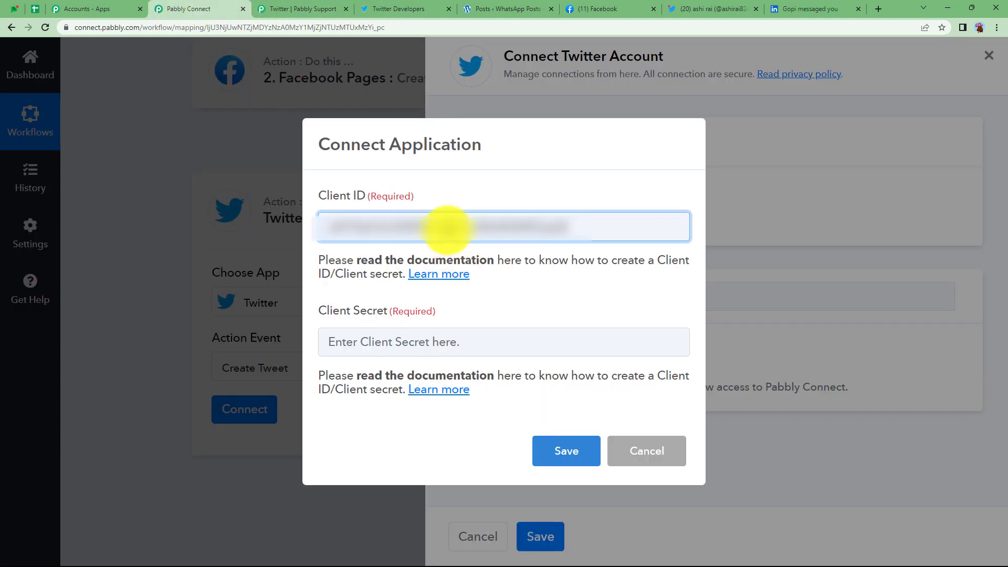
Regenerate the OAuth 2.0 Client Secret in the Twitter Developer Portal and paste it as the Client Secret in Pabbly Connect.
{"action": "left_click", "coordinate": [410, 7]}
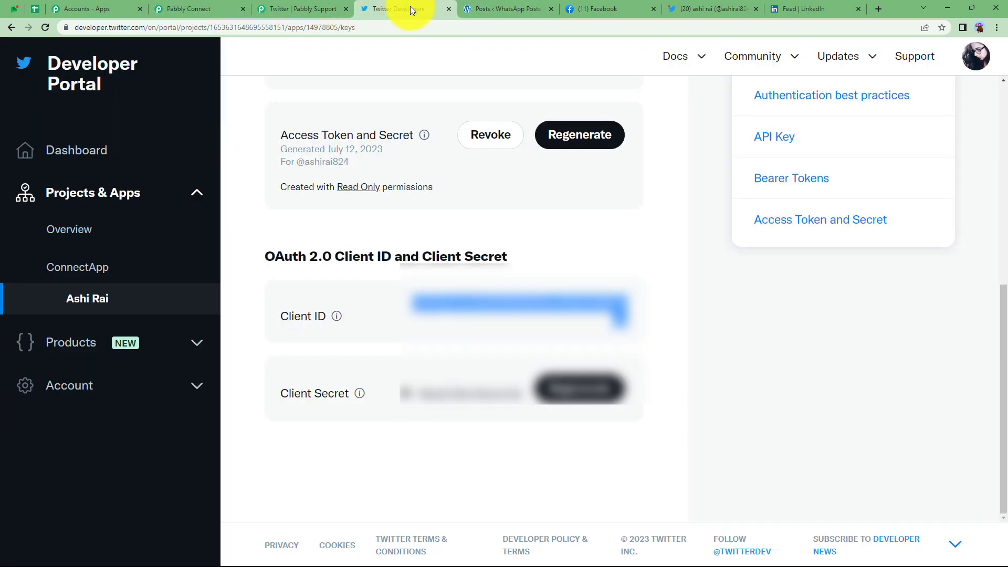
{"action": "left_click", "coordinate": [599, 394]}
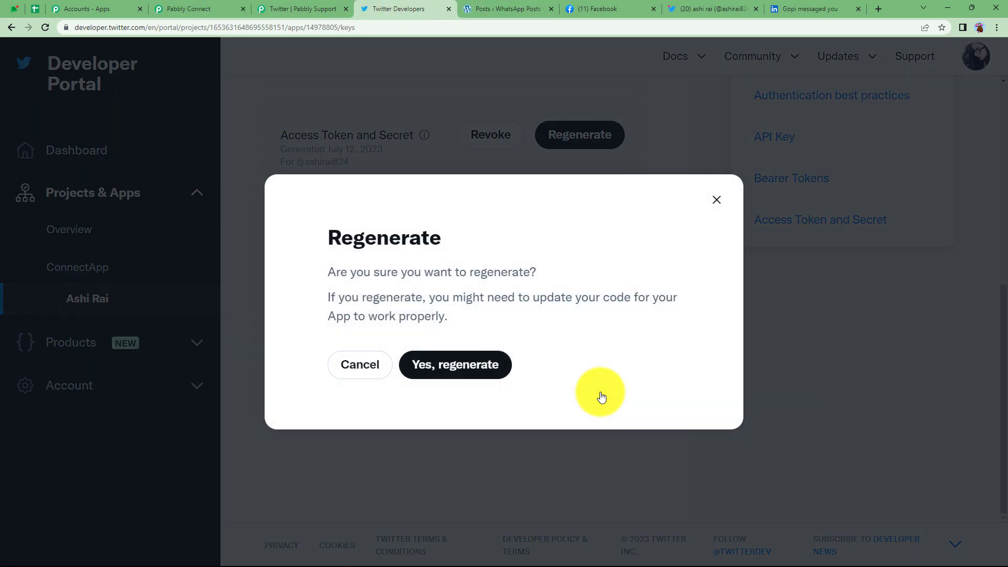
{"action": "left_click", "coordinate": [437, 366]}
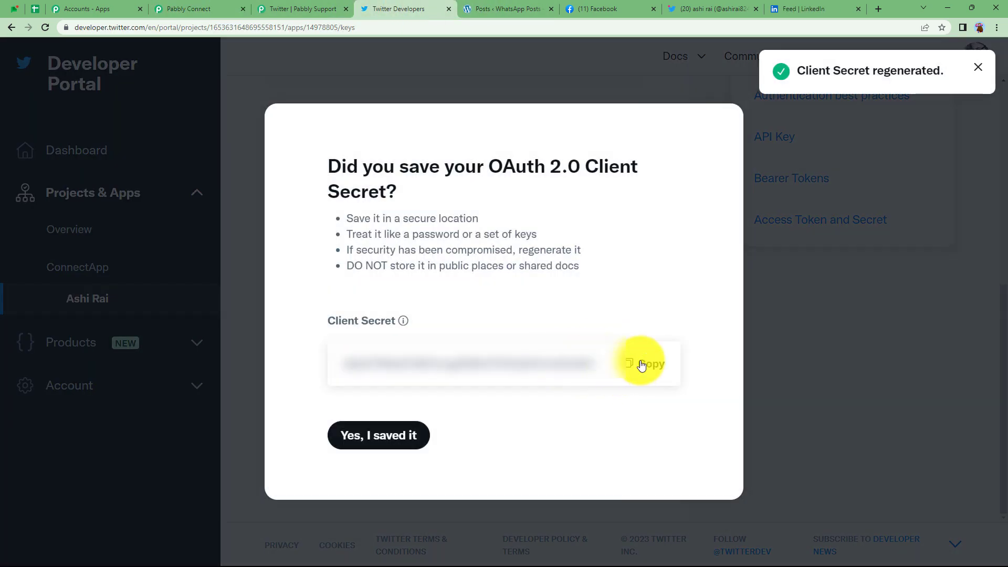
{"action": "left_click", "coordinate": [641, 365]}
{"action": "left_click", "coordinate": [394, 435]}
{"action": "left_click", "coordinate": [215, 9]}
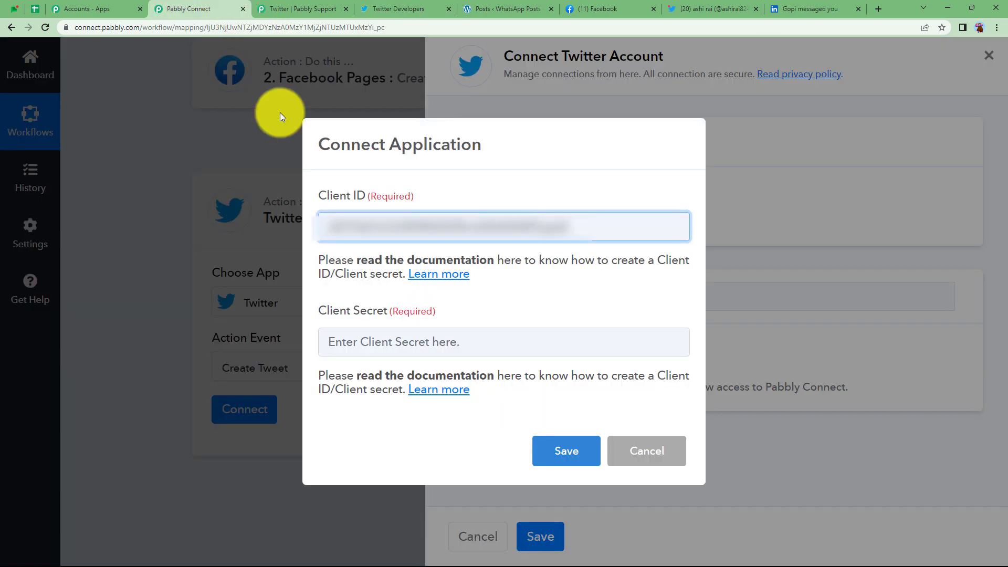
{"action": "left_click", "coordinate": [446, 341]}
{"action": "key", "text": "ctrl+v"}
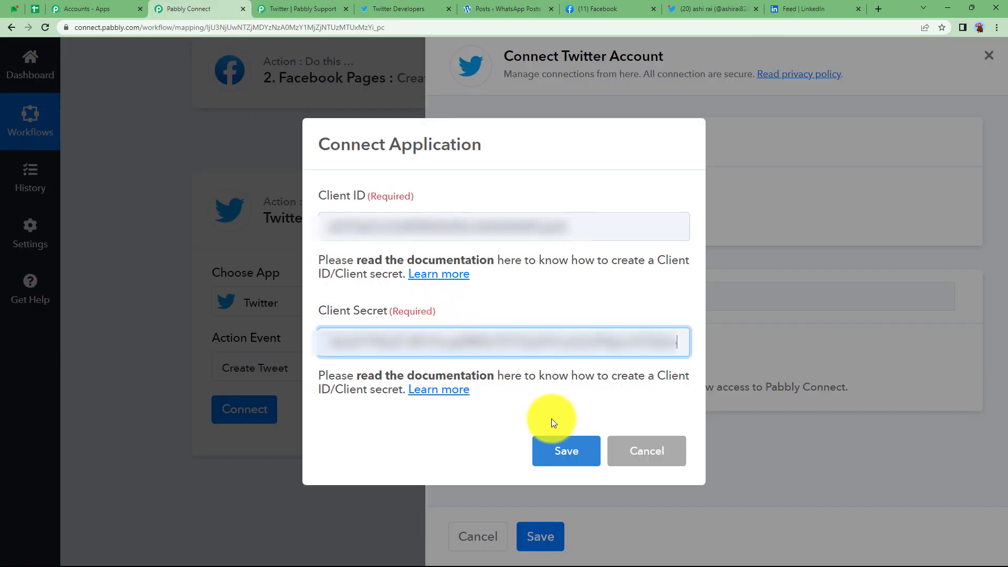
Save the connection credentials and authorize the app to access the Twitter account.
{"action": "left_click", "coordinate": [563, 457]}
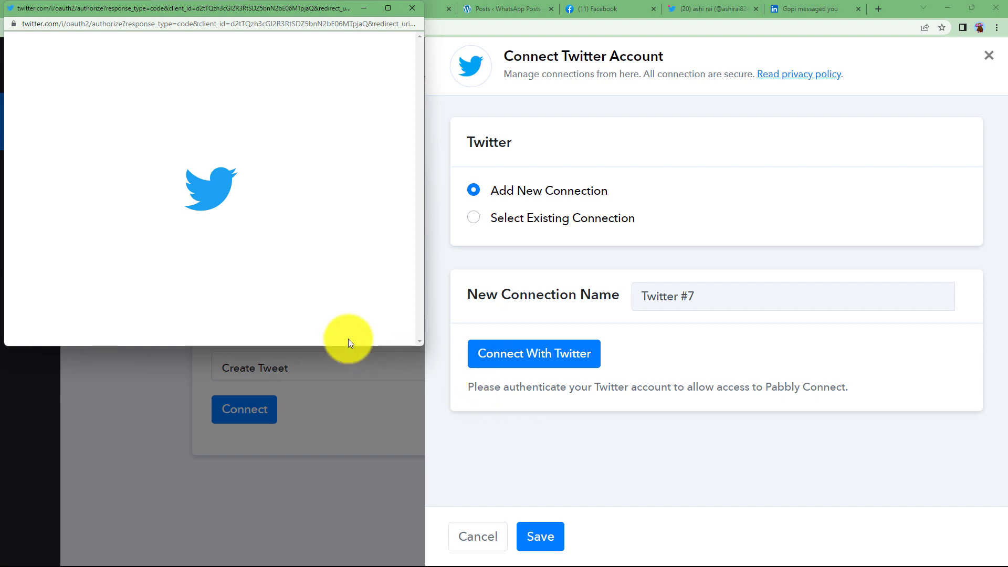
{"action": "scroll", "coordinate": [278, 279], "scroll_direction": "down", "scroll_amount": 5}
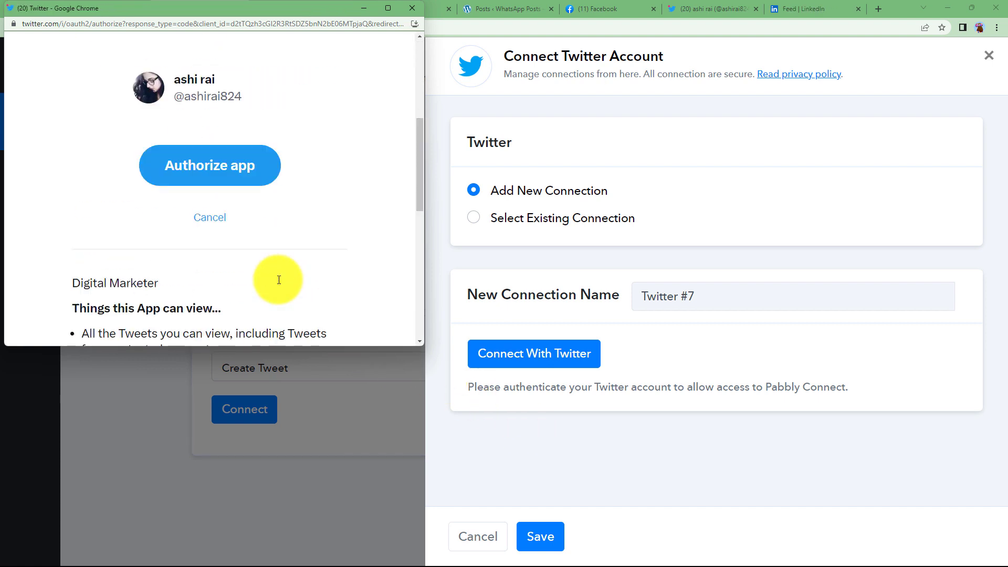
{"action": "left_click", "coordinate": [240, 165]}
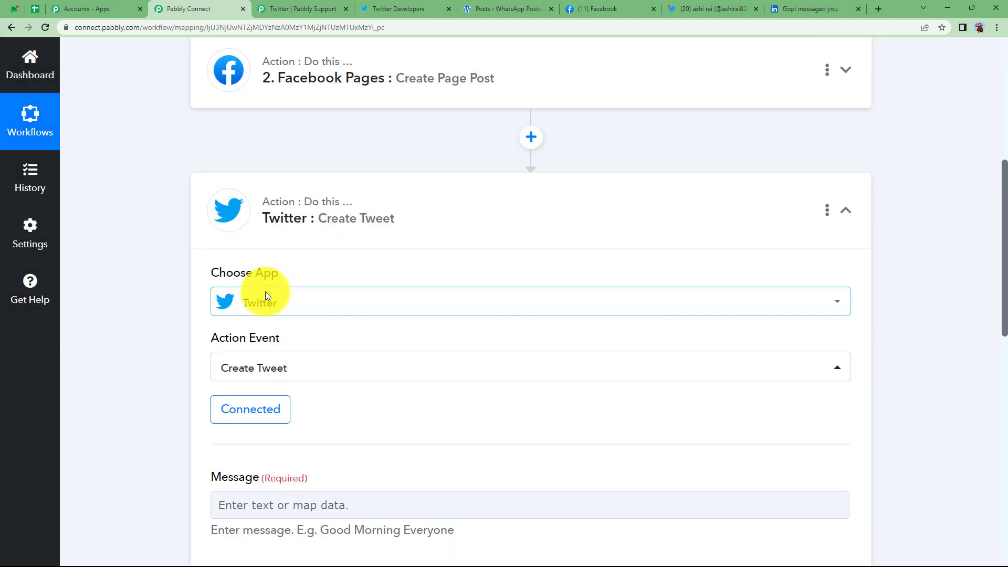
Review the Create Tweet fields for Message, Quote Tweet ID and Direct Message Deep Link.
{"action": "scroll", "coordinate": [168, 378], "scroll_direction": "down", "scroll_amount": 3}
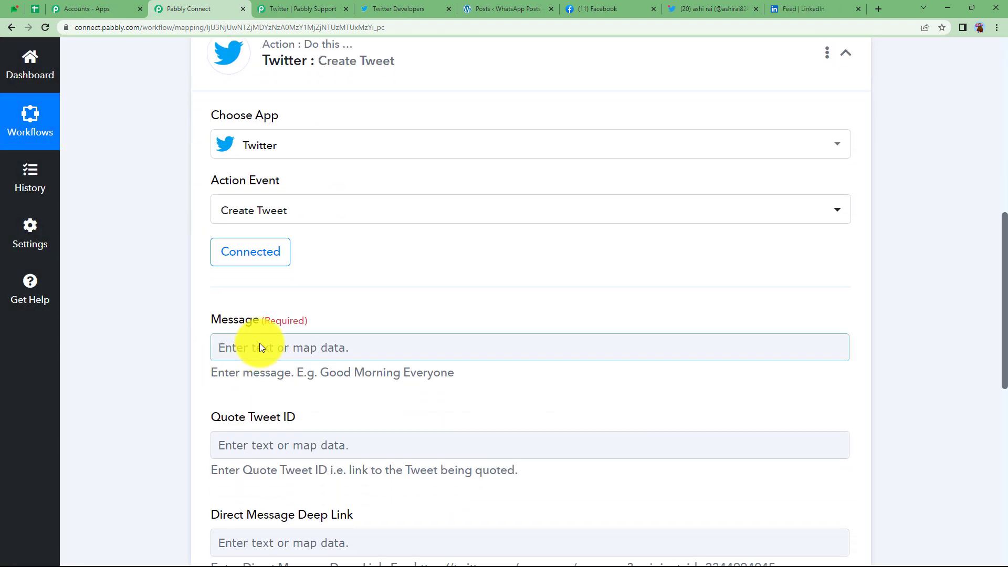
{"action": "left_click", "coordinate": [260, 342]}
{"action": "left_click", "coordinate": [166, 360]}
{"action": "scroll", "coordinate": [166, 360], "scroll_direction": "down", "scroll_amount": 2}
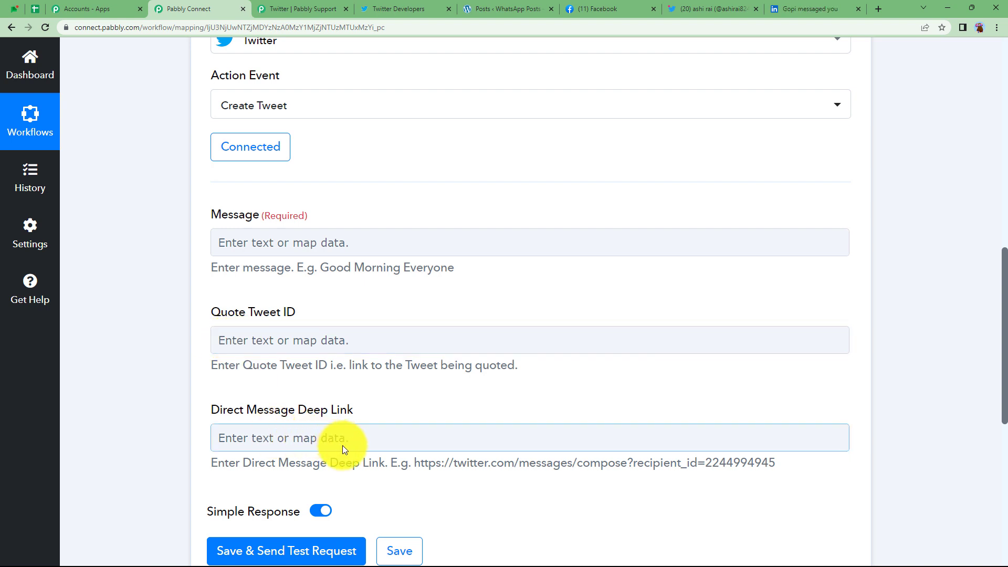
Write the tweet message "Hello all. Here is my new WordPress Post on:" over two lines and append the mapped WordPress Post Title.
{"action": "left_click", "coordinate": [400, 237]}
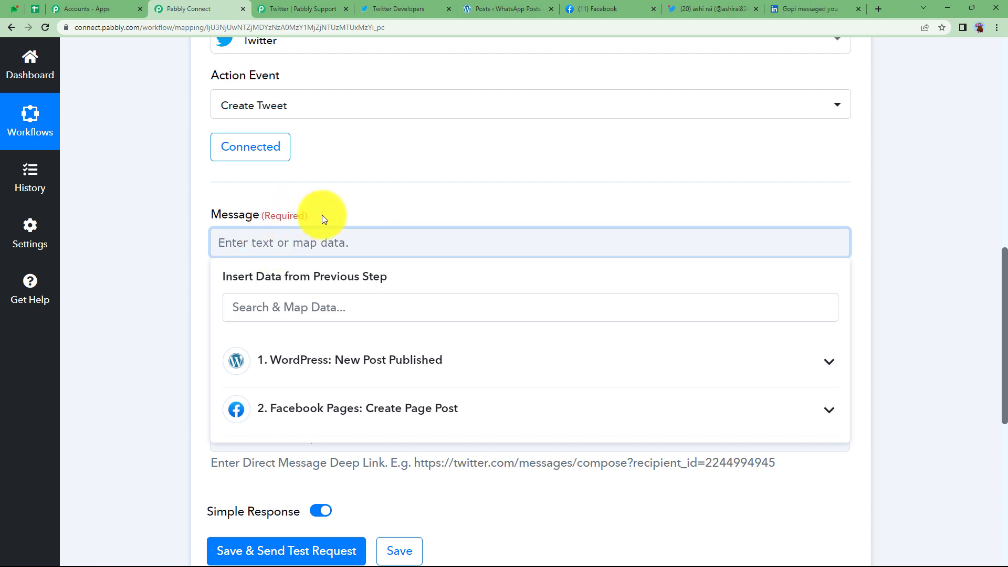
{"action": "type", "text": "Hello all."}
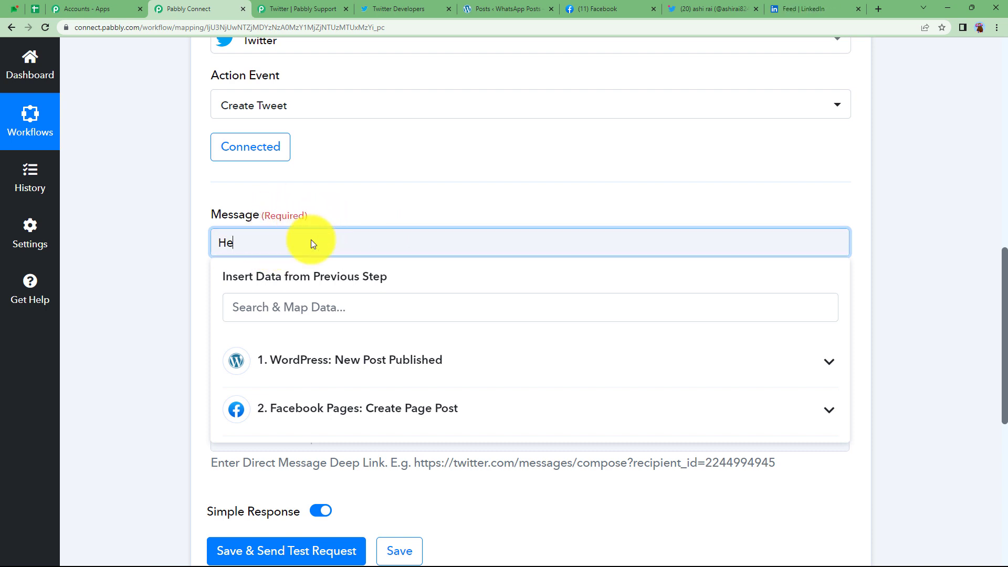
{"action": "key", "text": "Return"}
{"action": "type", "text": "Here is my new WordPress Post on:"}
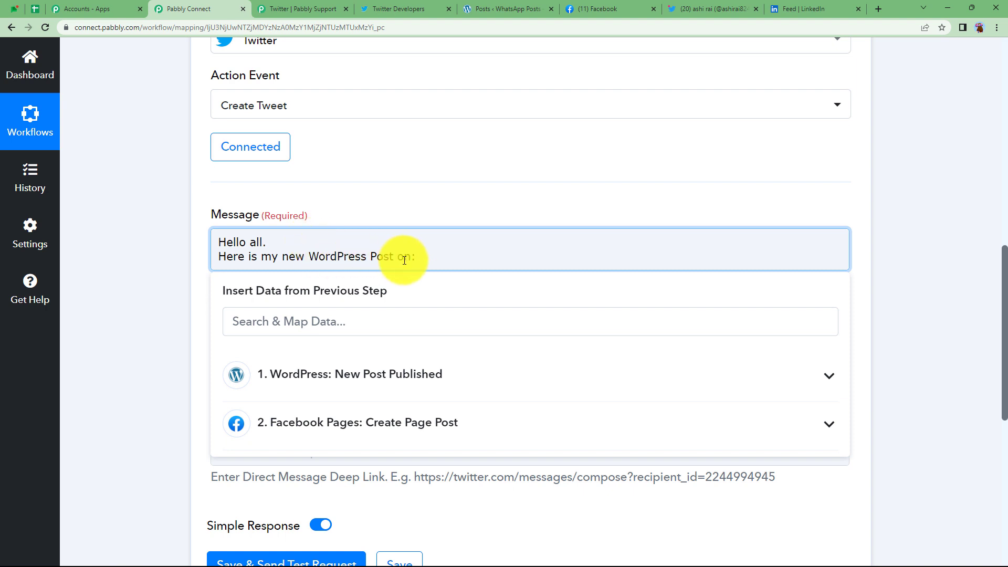
{"action": "left_click", "coordinate": [427, 380]}
{"action": "left_click", "coordinate": [301, 329]}
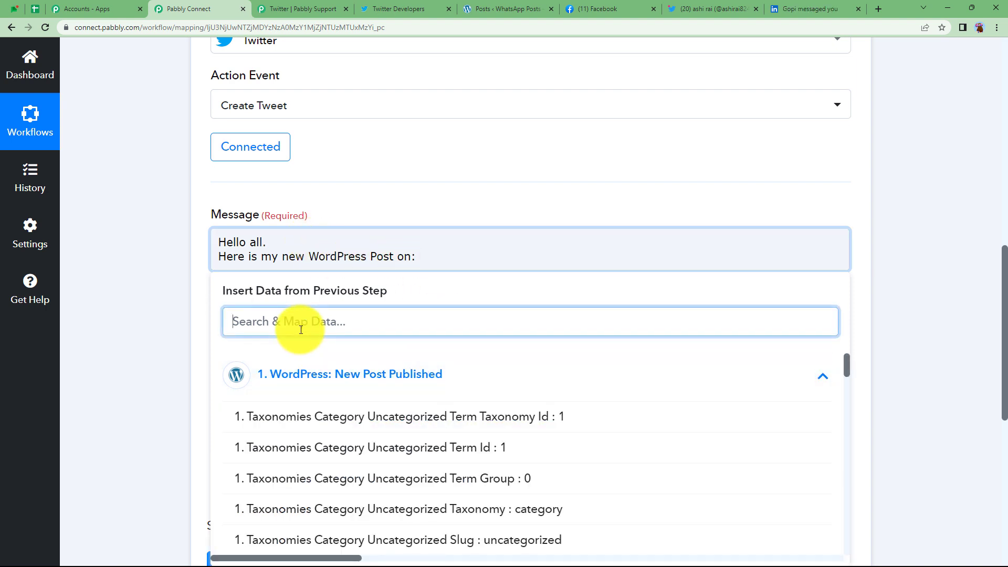
{"action": "type", "text": "health"}
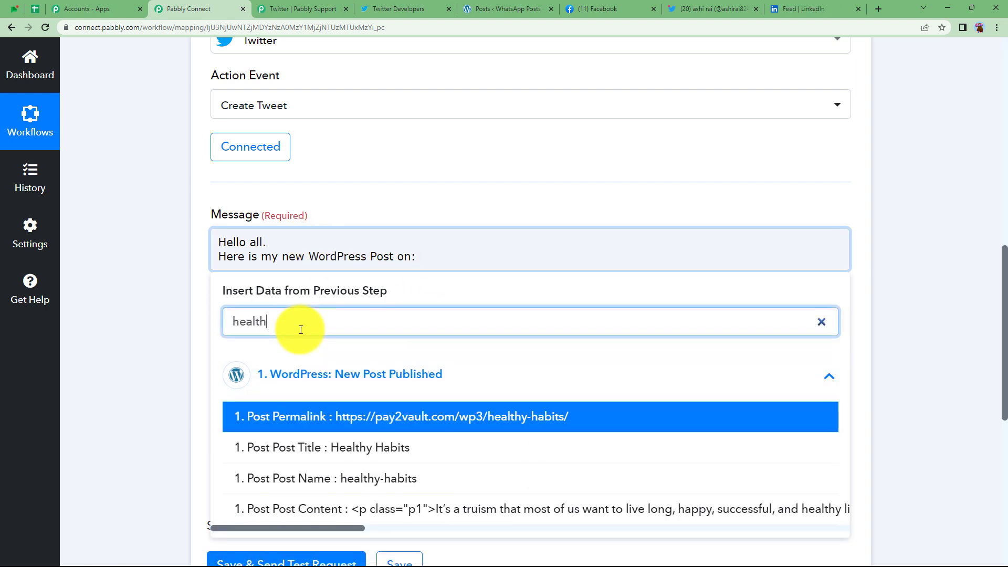
{"action": "left_click", "coordinate": [348, 447]}
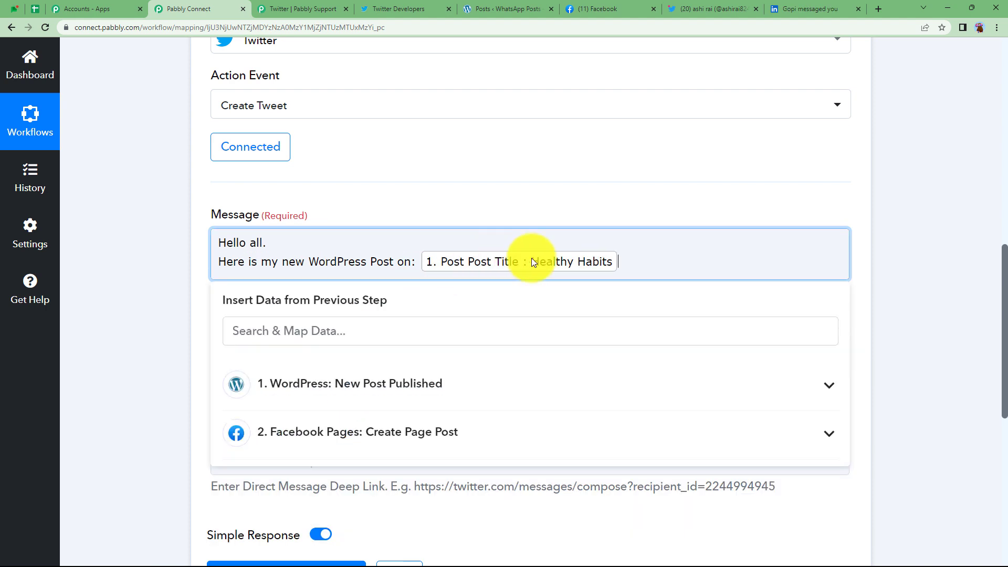
Add a blank line under the post title in the message and map the WordPress Post Permalink below it.
{"action": "key", "text": "Return"}
{"action": "key", "text": "Return"}
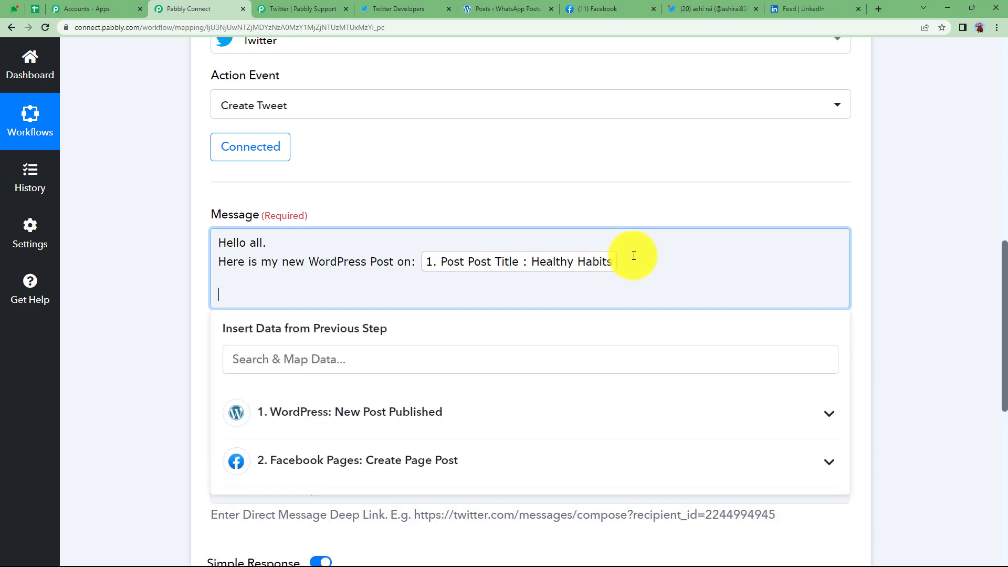
{"action": "left_click", "coordinate": [475, 415]}
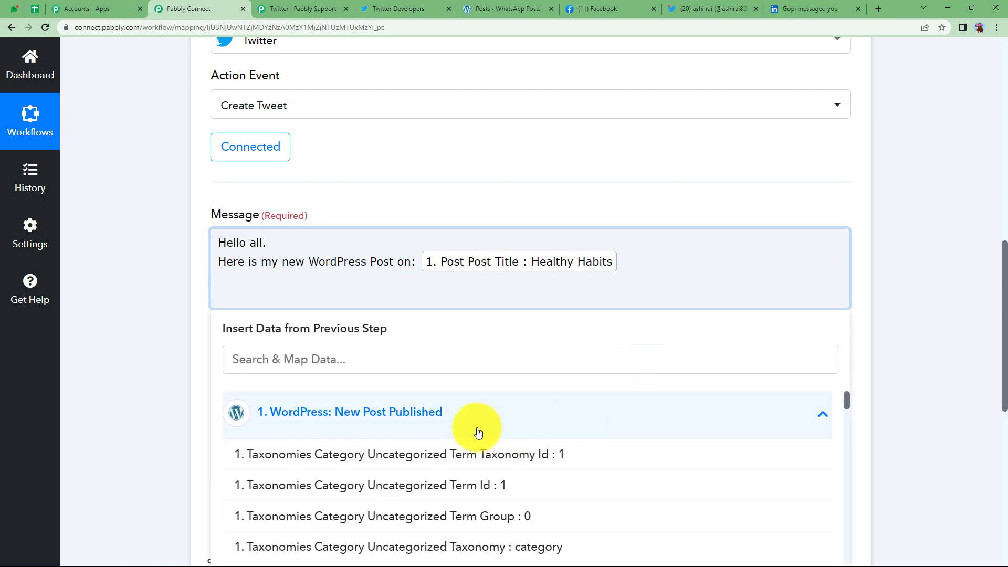
{"action": "left_click", "coordinate": [438, 360]}
{"action": "type", "text": "per"}
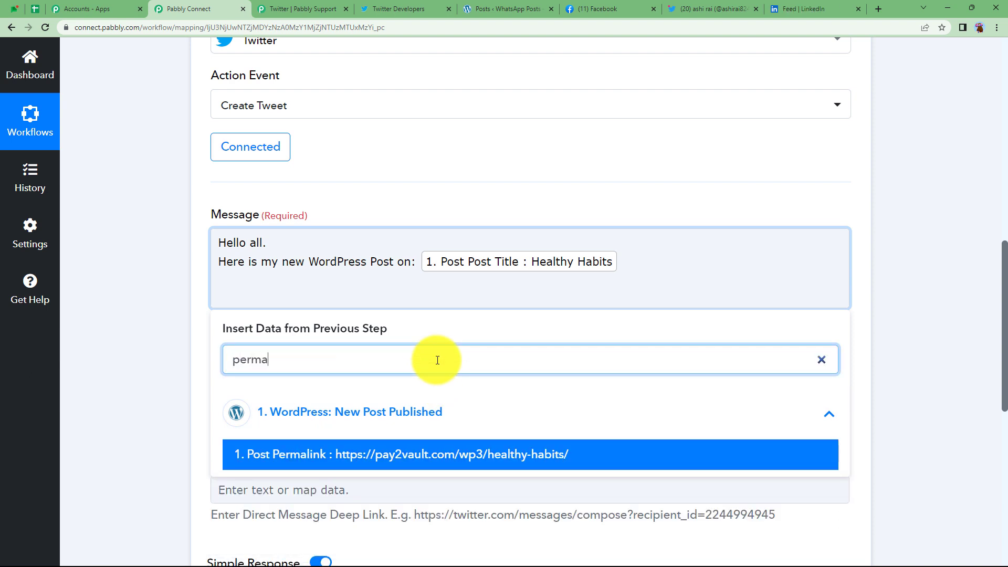
{"action": "type", "text": "ma"}
{"action": "left_click", "coordinate": [412, 445]}
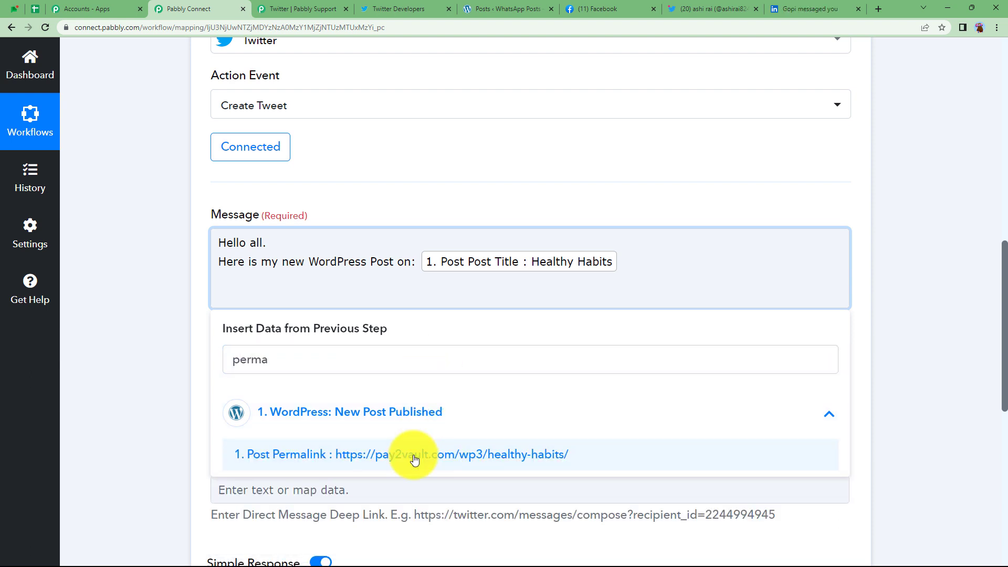
{"action": "left_click", "coordinate": [178, 332]}
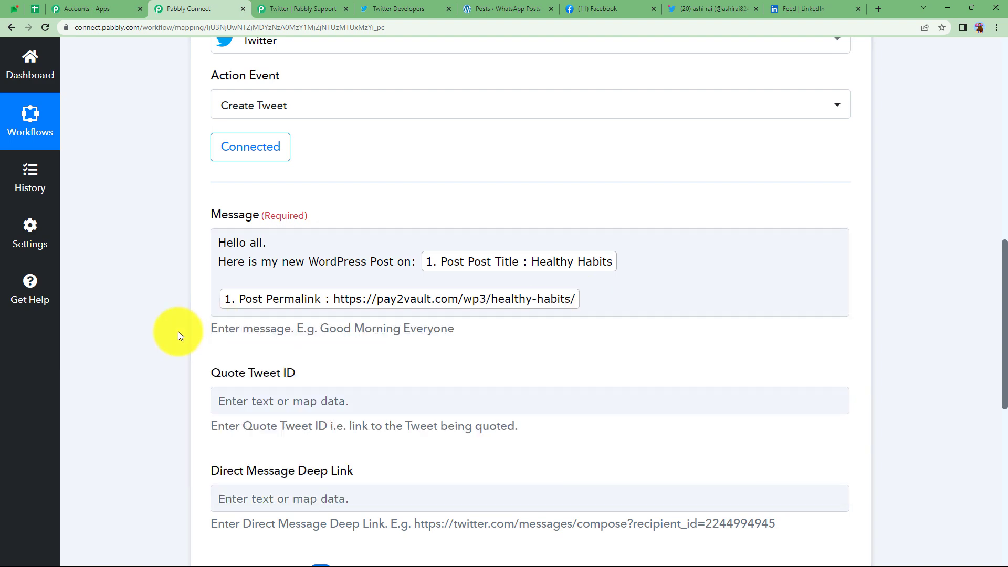
Save the Create Tweet action with the optional fields blank, send a test request, and enlarge the Data Text response.
{"action": "scroll", "coordinate": [249, 261], "scroll_direction": "down", "scroll_amount": 3}
{"action": "left_click", "coordinate": [278, 246]}
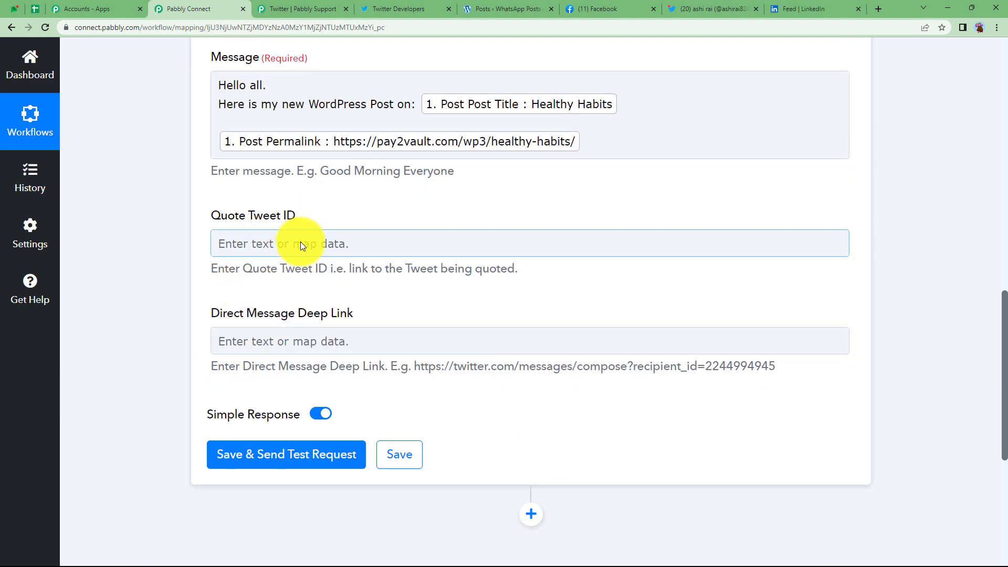
{"action": "left_click", "coordinate": [299, 223]}
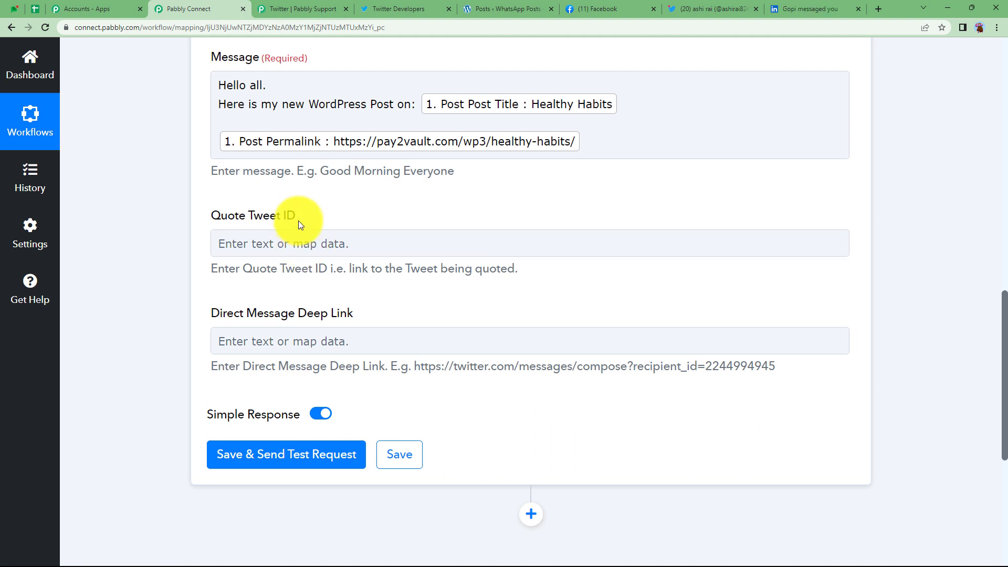
{"action": "left_click", "coordinate": [321, 447]}
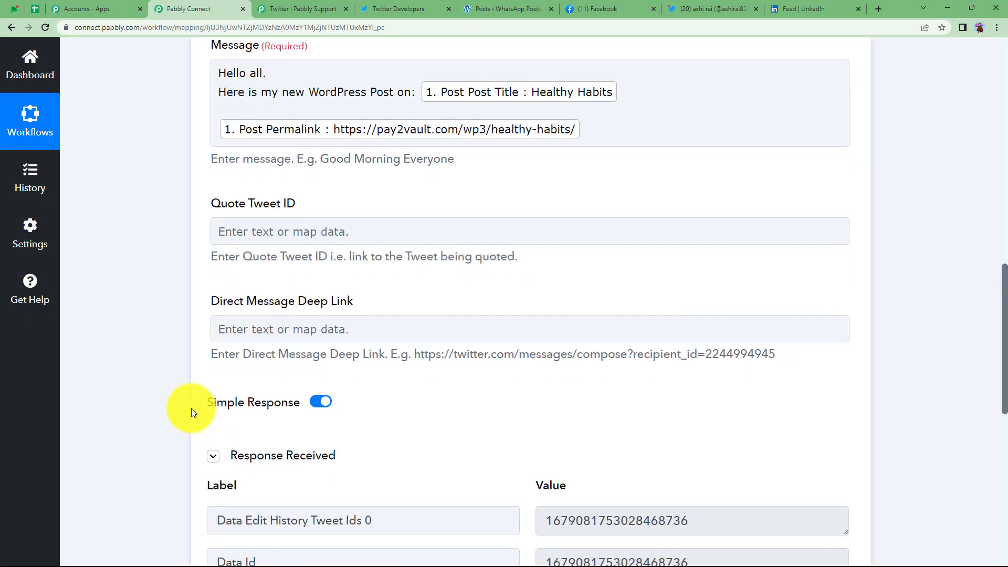
{"action": "scroll", "coordinate": [191, 407], "scroll_direction": "down", "scroll_amount": 3}
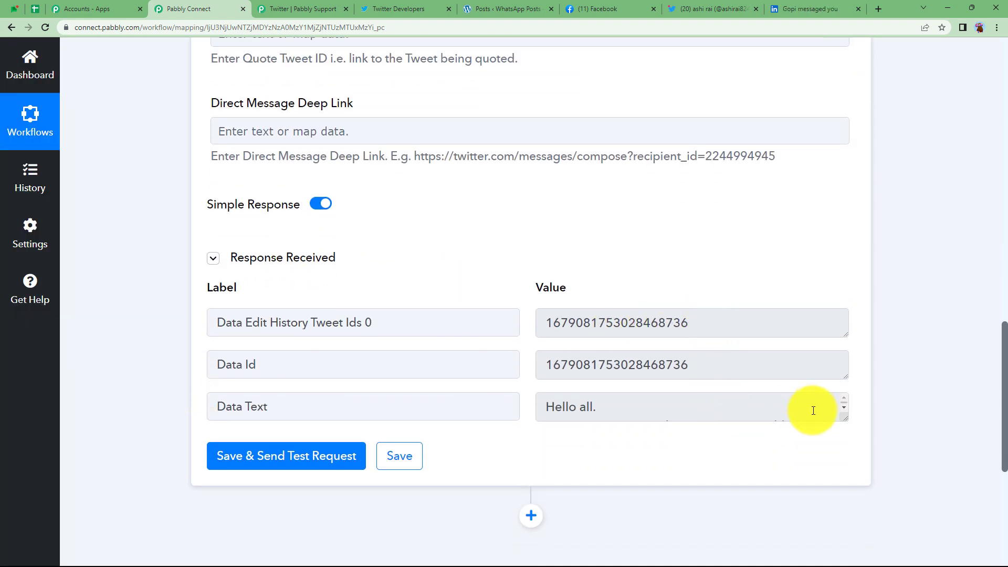
{"action": "left_click_drag", "start_coordinate": [844, 416], "coordinate": [843, 505]}
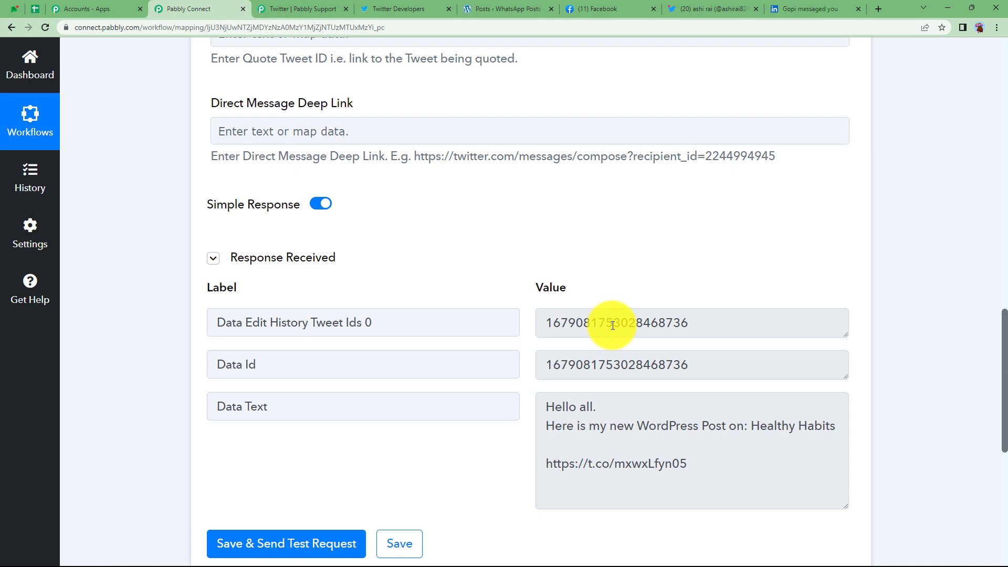
Collapse the Twitter action and reload the Twitter profile to check its newest tweet.
{"action": "scroll", "coordinate": [612, 325], "scroll_direction": "up", "scroll_amount": 12}
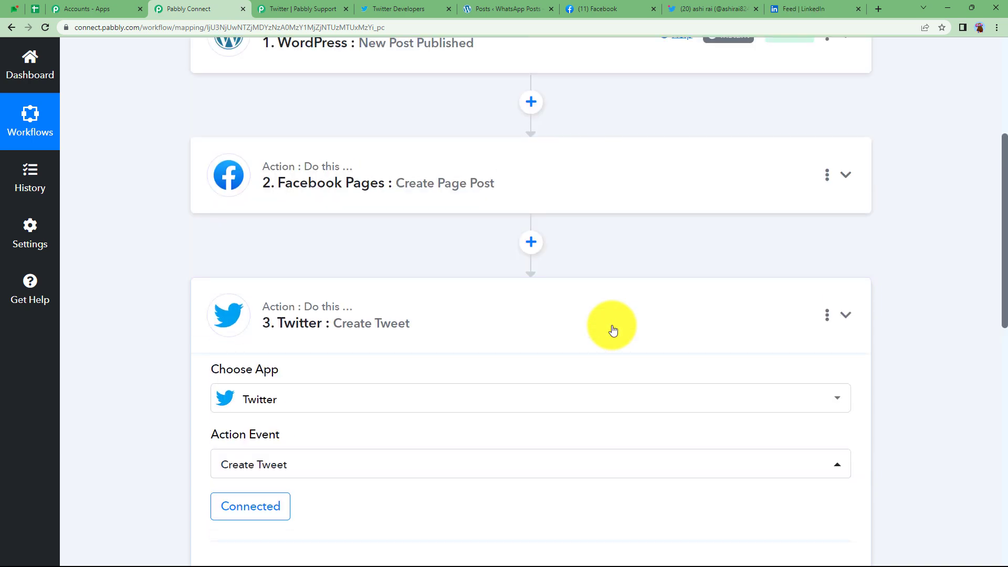
{"action": "left_click", "coordinate": [612, 330]}
{"action": "scroll", "coordinate": [432, 379], "scroll_direction": "up", "scroll_amount": 4}
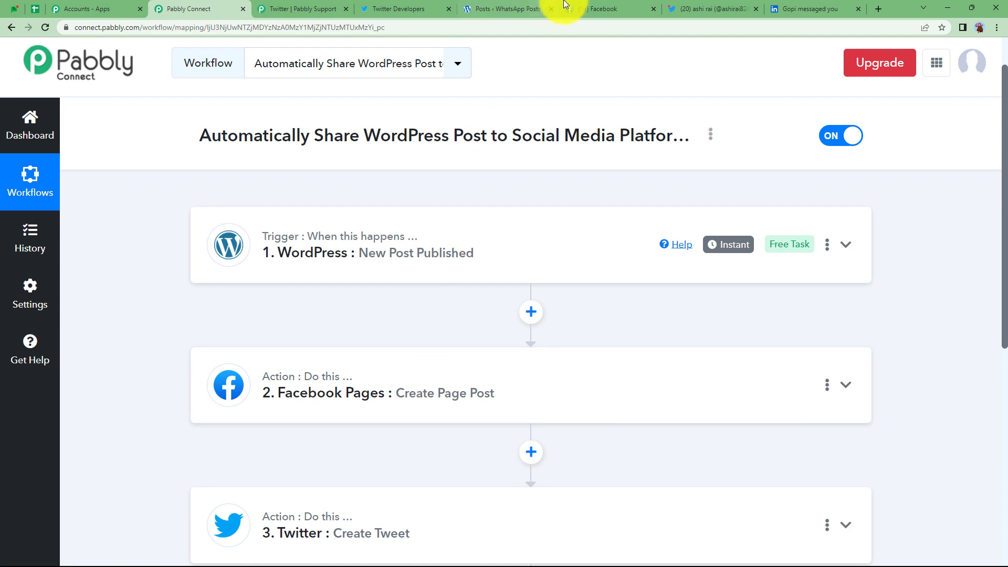
{"action": "left_click", "coordinate": [682, 9]}
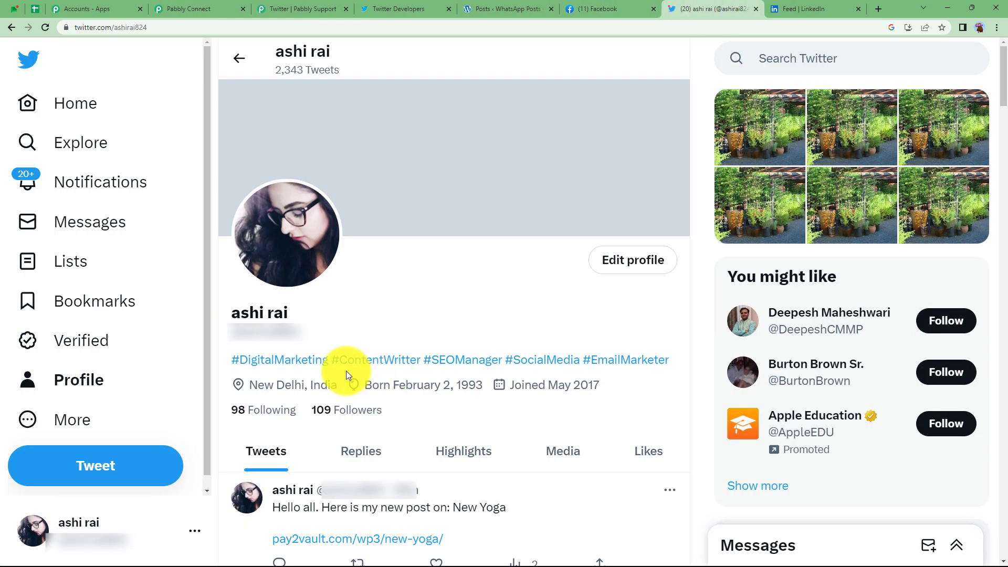
{"action": "scroll", "coordinate": [346, 369], "scroll_direction": "down", "scroll_amount": 3}
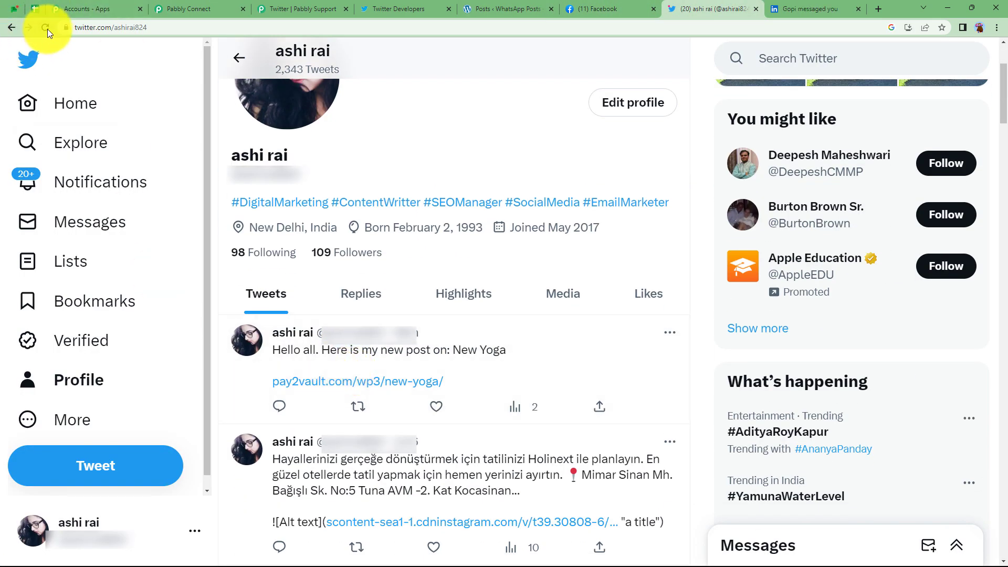
{"action": "left_click", "coordinate": [46, 30]}
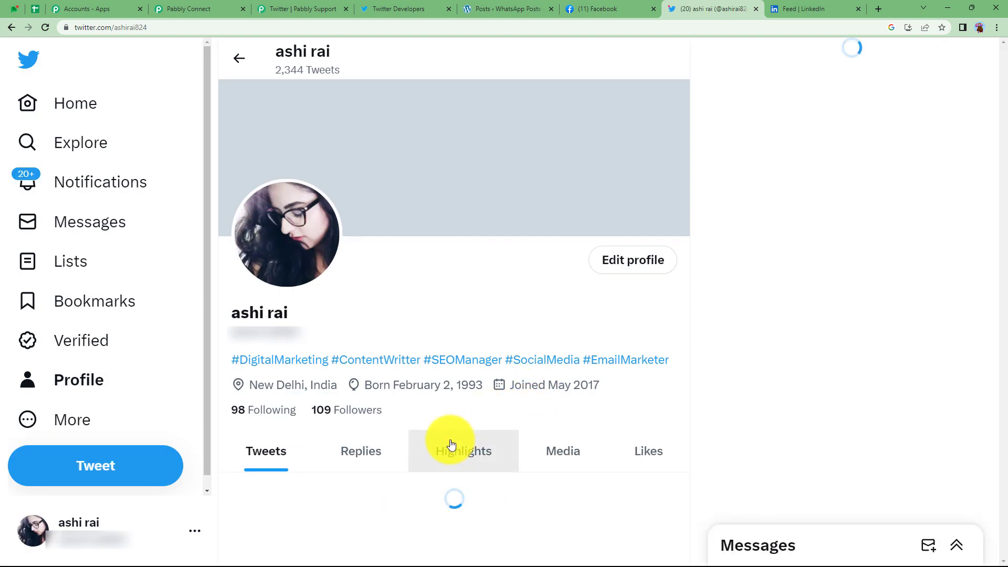
{"action": "scroll", "coordinate": [451, 445], "scroll_direction": "down", "scroll_amount": 2}
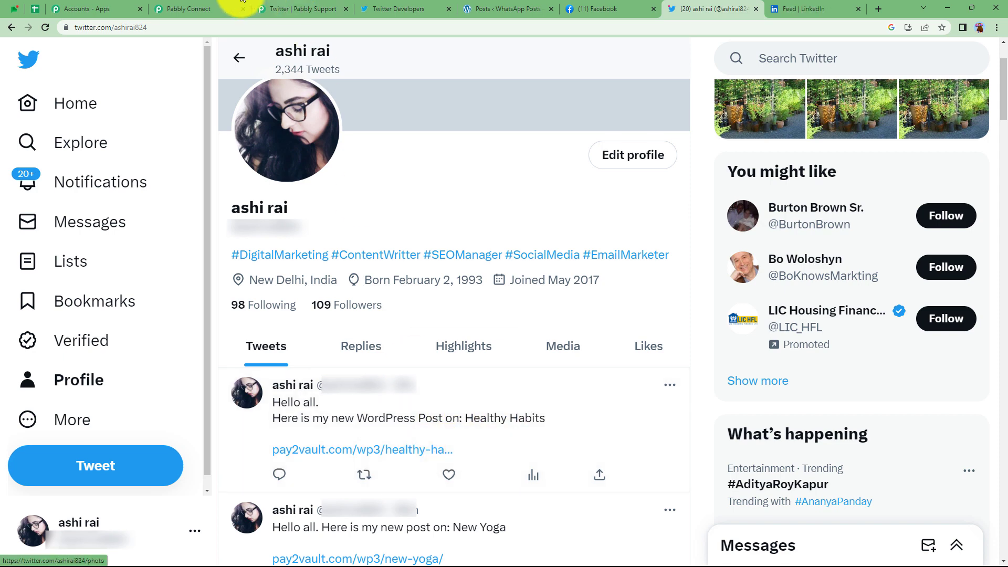
Close the Twitter Developers page and switch to the LinkedIn feed.
{"action": "left_click", "coordinate": [173, 8]}
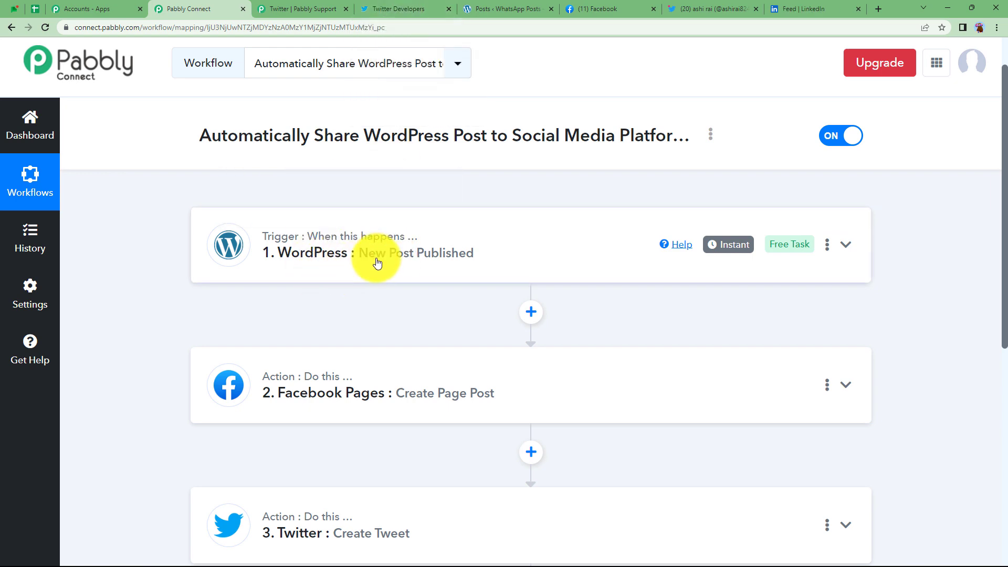
{"action": "left_click", "coordinate": [580, 9]}
{"action": "left_click", "coordinate": [688, 9]}
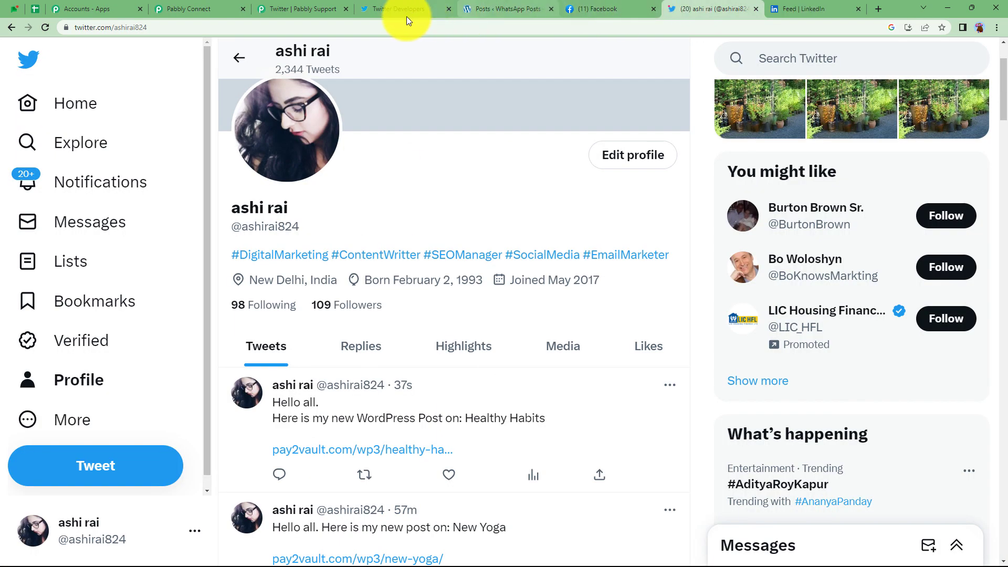
{"action": "left_click", "coordinate": [446, 9]}
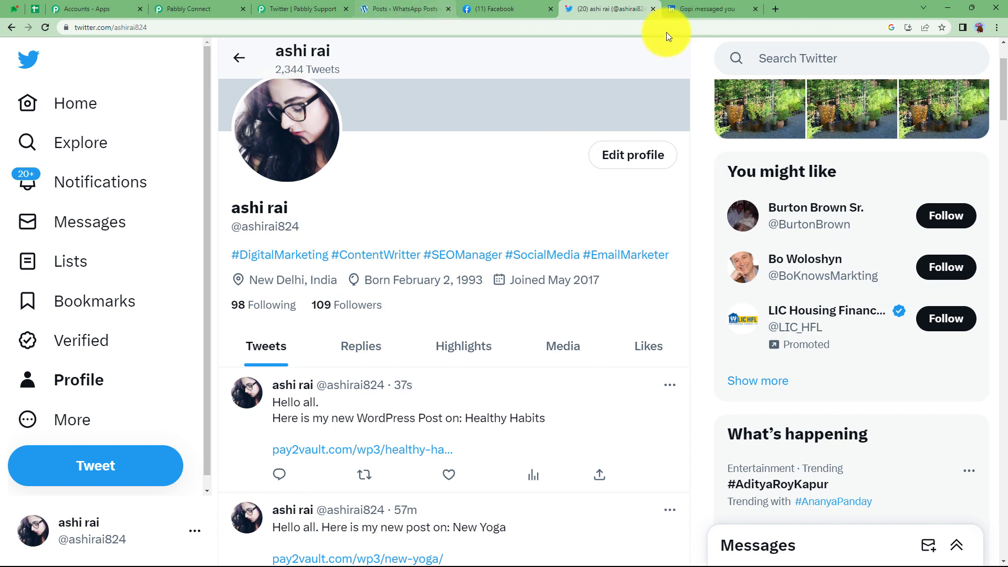
{"action": "left_click", "coordinate": [695, 13]}
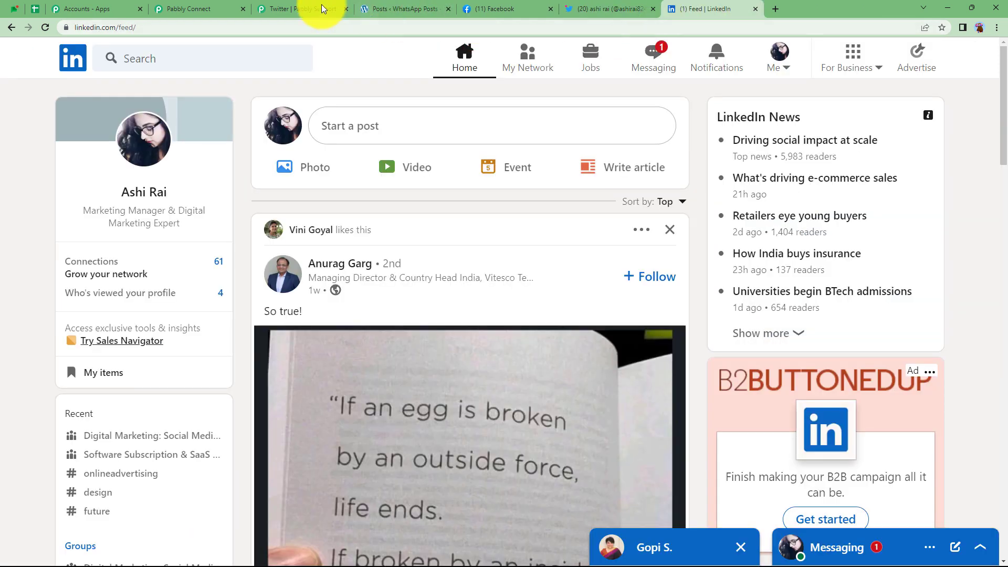
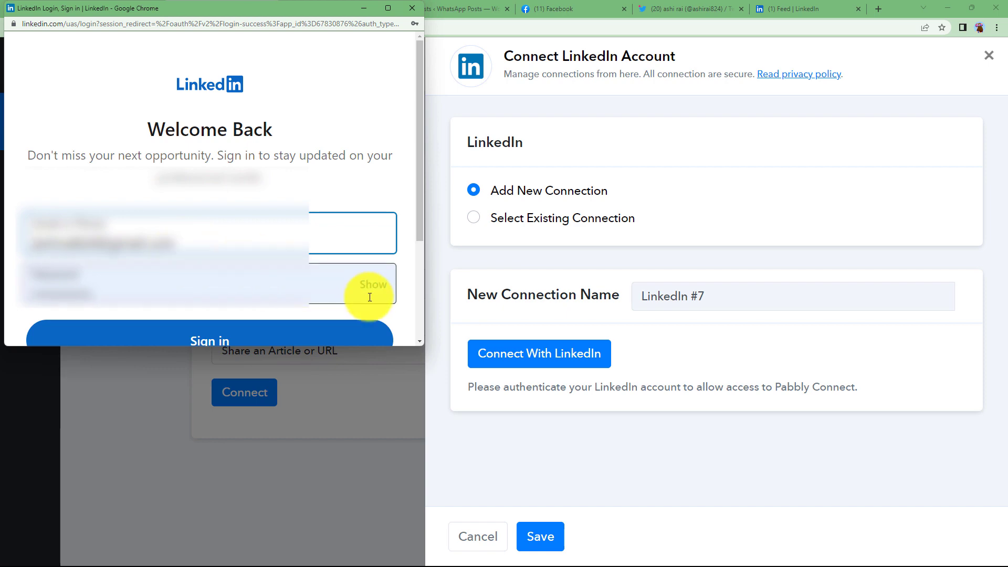
Sign in to LinkedIn with the account password and authorize Pabbly Connect to access the account.
{"action": "left_click", "coordinate": [371, 284]}
{"action": "scroll", "coordinate": [224, 262], "scroll_direction": "down", "scroll_amount": 3}
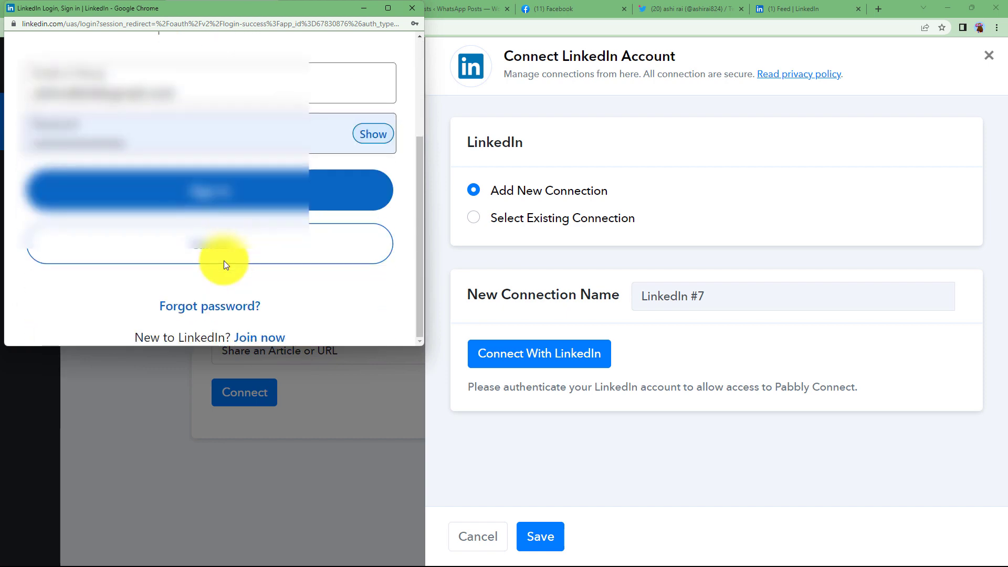
{"action": "left_click", "coordinate": [224, 197]}
{"action": "scroll", "coordinate": [226, 242], "scroll_direction": "down", "scroll_amount": 10}
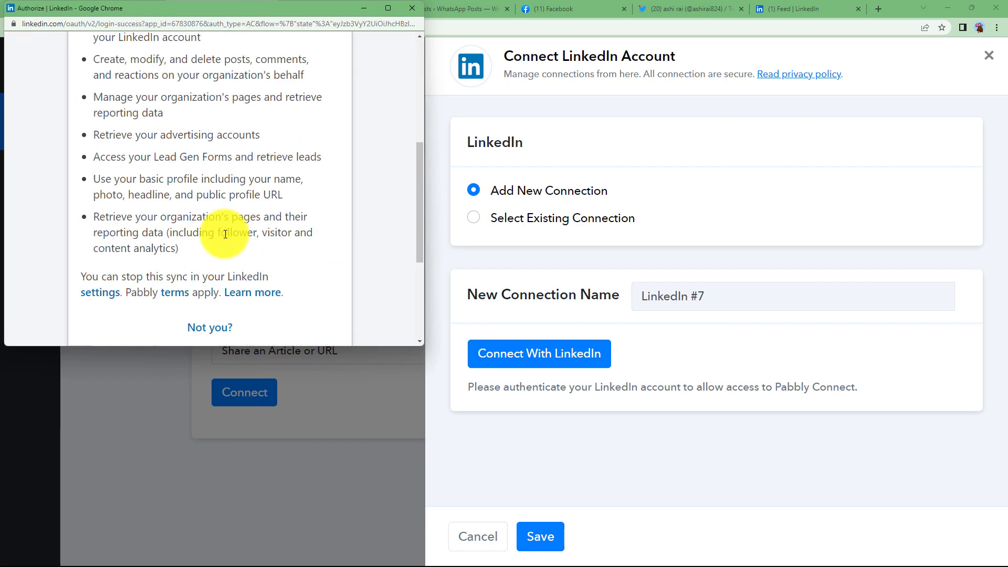
{"action": "left_click", "coordinate": [232, 243]}
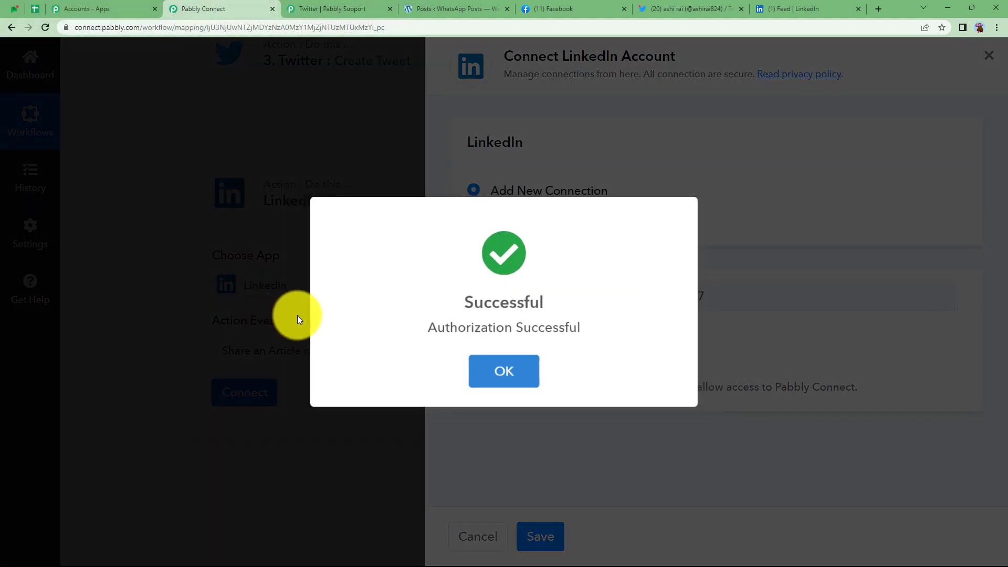
{"action": "left_click", "coordinate": [507, 365]}
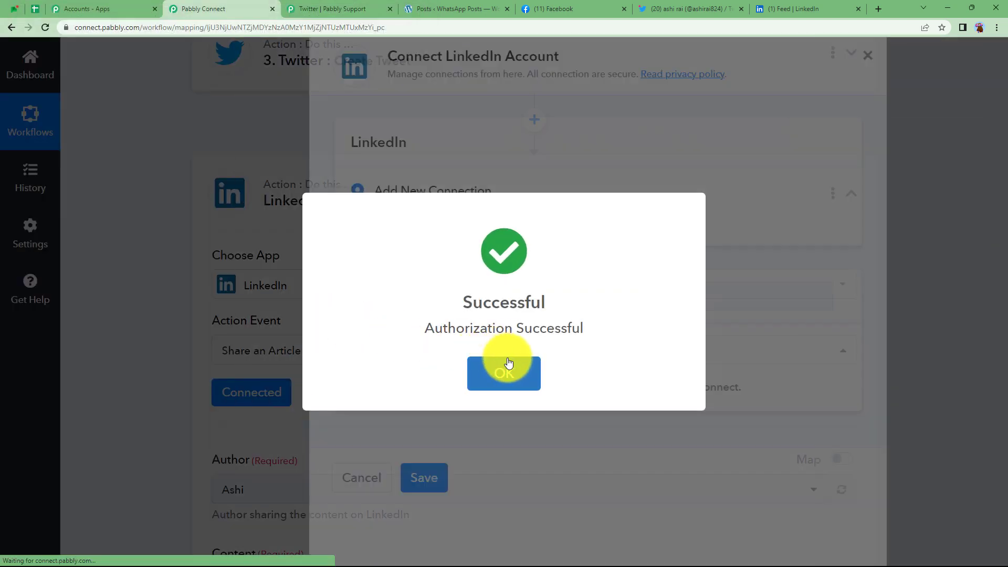
Compare the author selected in the LinkedIn action with the profile signed in on LinkedIn.
{"action": "scroll", "coordinate": [399, 401], "scroll_direction": "down", "scroll_amount": 2}
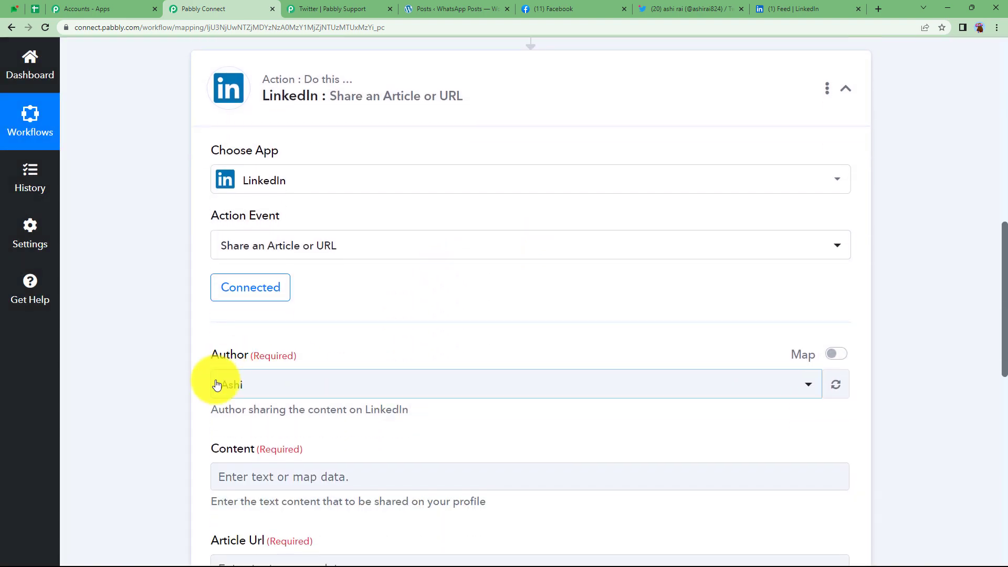
{"action": "left_click", "coordinate": [793, 8]}
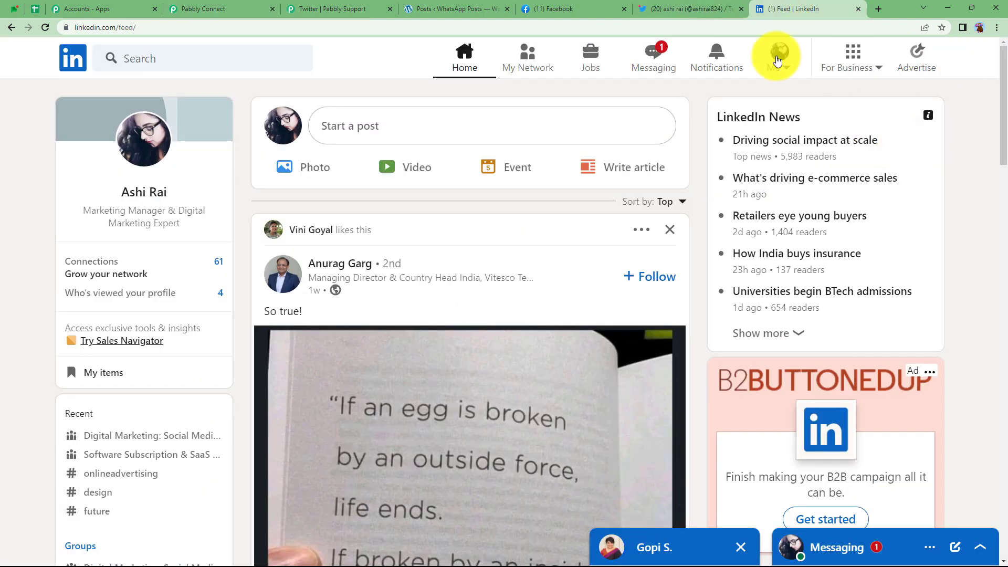
{"action": "left_click", "coordinate": [171, 8]}
Copy the text "Hello all. Here is my new WordPress Post on:" from the Twitter action's message.
{"action": "left_click", "coordinate": [286, 330]}
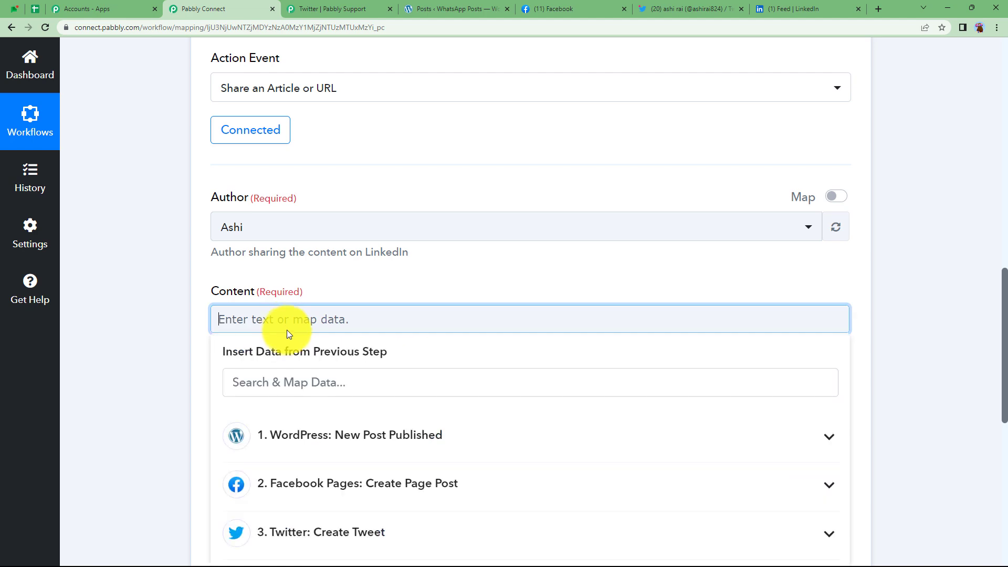
{"action": "scroll", "coordinate": [270, 276], "scroll_direction": "up", "scroll_amount": 10}
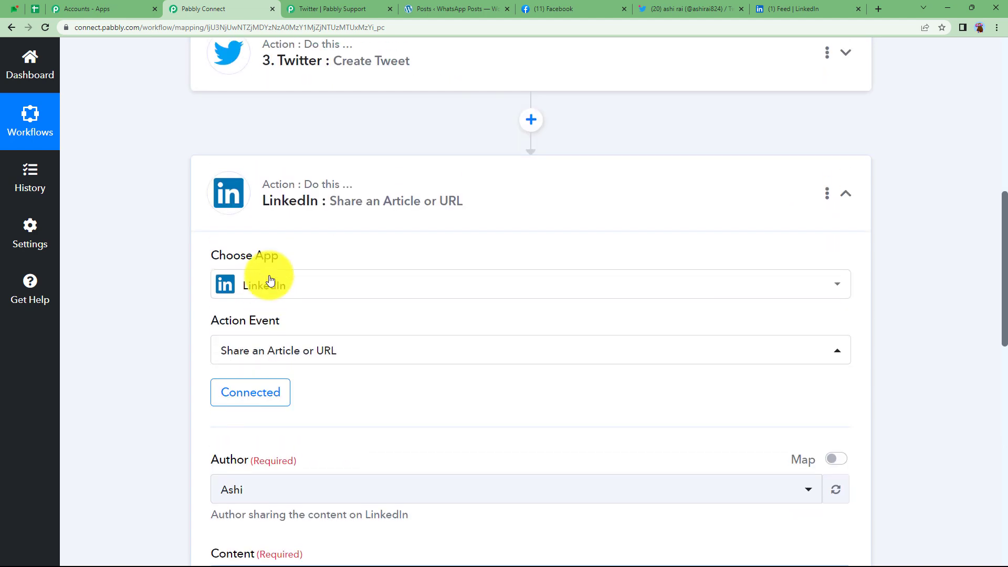
{"action": "scroll", "coordinate": [159, 332], "scroll_direction": "down", "scroll_amount": 3}
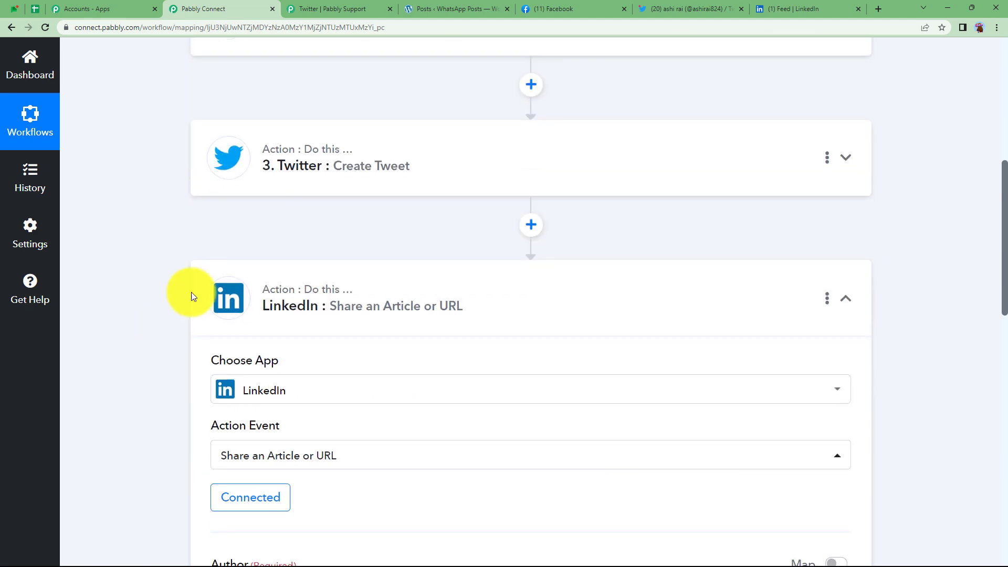
{"action": "left_click", "coordinate": [281, 190]}
{"action": "scroll", "coordinate": [241, 324], "scroll_direction": "down", "scroll_amount": 3}
{"action": "left_click_drag", "start_coordinate": [220, 295], "coordinate": [418, 325]}
{"action": "key", "text": "ctrl+c"}
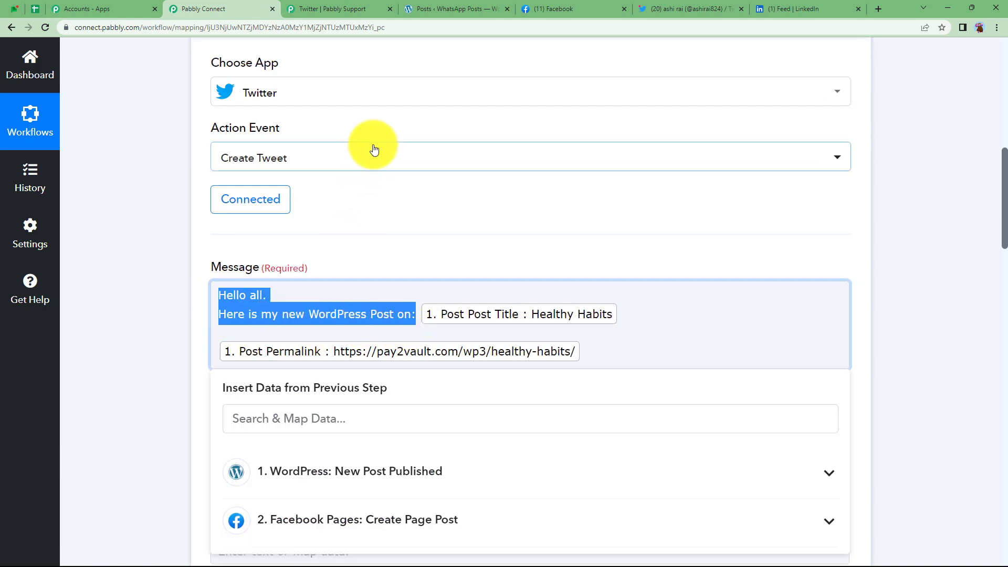
Collapse the Twitter action and paste the copied text into LinkedIn's Content, with a line break after "Hello all.".
{"action": "scroll", "coordinate": [371, 148], "scroll_direction": "up", "scroll_amount": 4}
{"action": "left_click", "coordinate": [373, 205]}
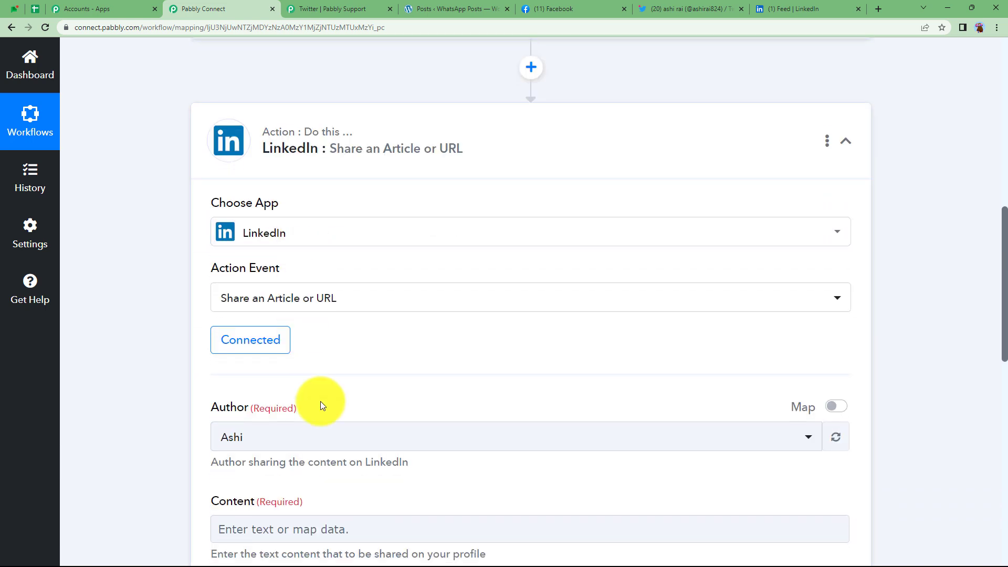
{"action": "scroll", "coordinate": [320, 401], "scroll_direction": "down", "scroll_amount": 3}
{"action": "left_click", "coordinate": [307, 370]}
{"action": "key", "text": "ctrl+v"}
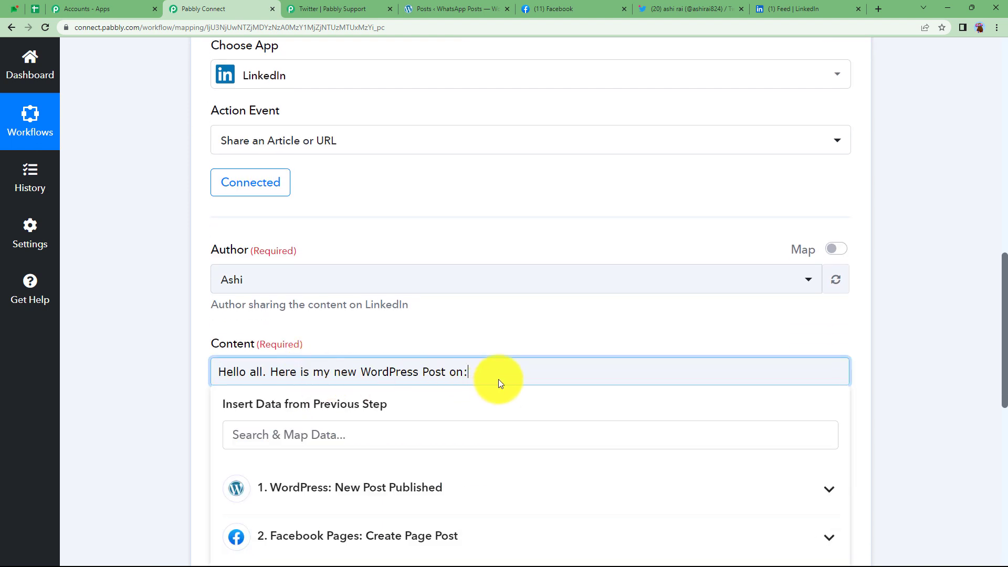
{"action": "left_click", "coordinate": [272, 371]}
{"action": "key", "text": "Return"}
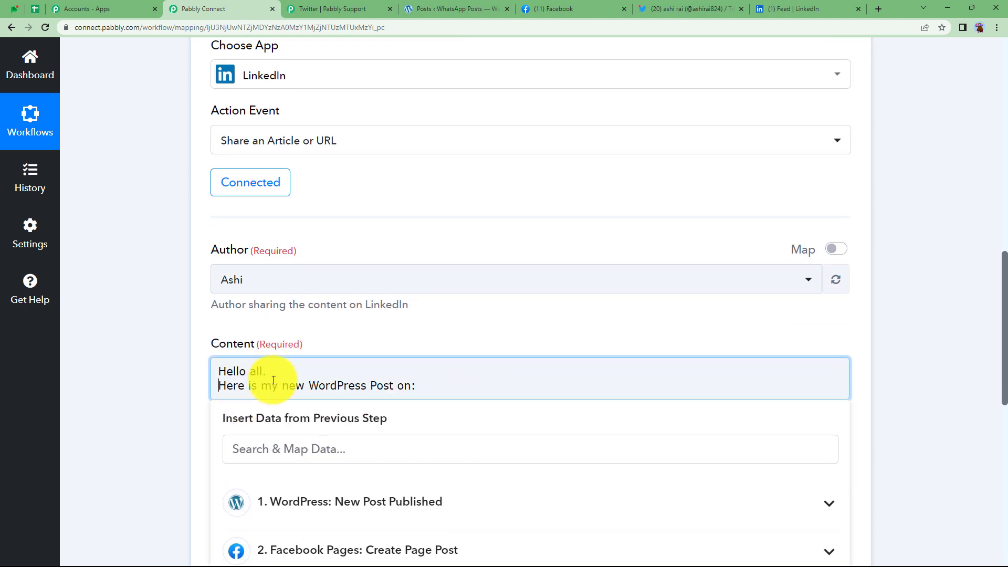
Search the previous steps' data for "health" and append the WordPress Post Title to the LinkedIn content.
{"action": "left_click", "coordinate": [271, 451]}
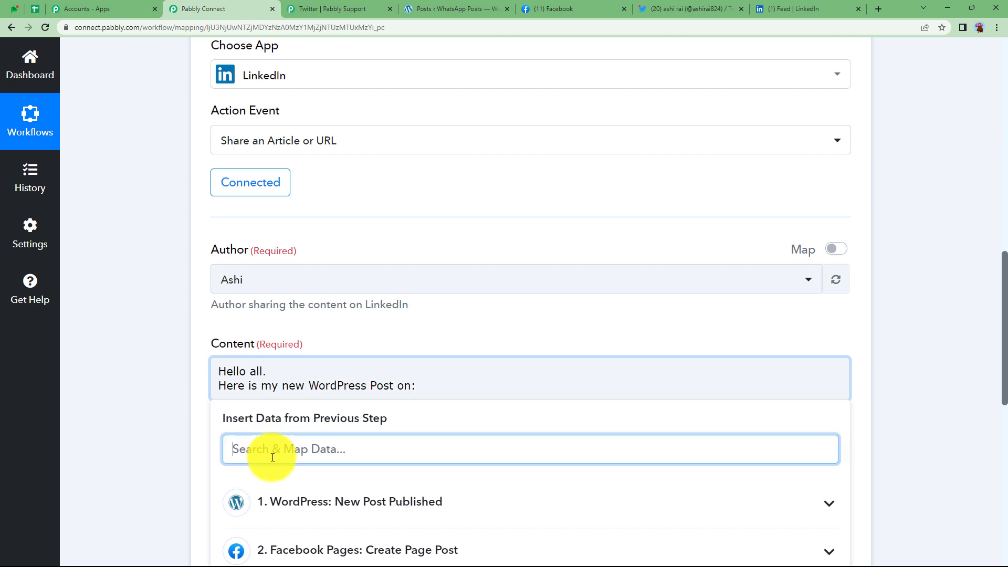
{"action": "type", "text": "health"}
{"action": "left_click", "coordinate": [322, 473]}
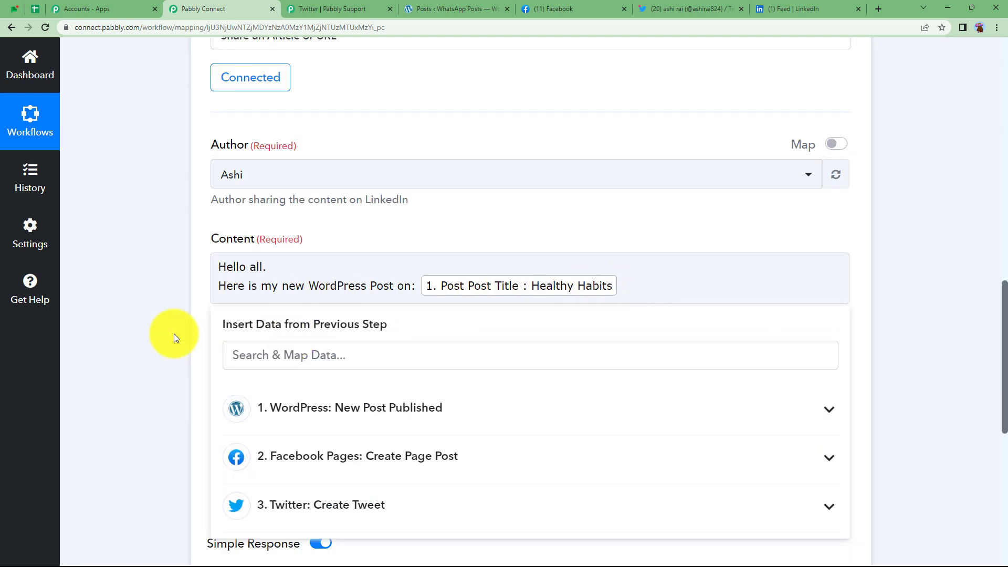
{"action": "left_click", "coordinate": [175, 333]}
Map the LinkedIn Article Url to the WordPress Post Permalink, found by searching for "perm".
{"action": "scroll", "coordinate": [182, 345], "scroll_direction": "down", "scroll_amount": 3}
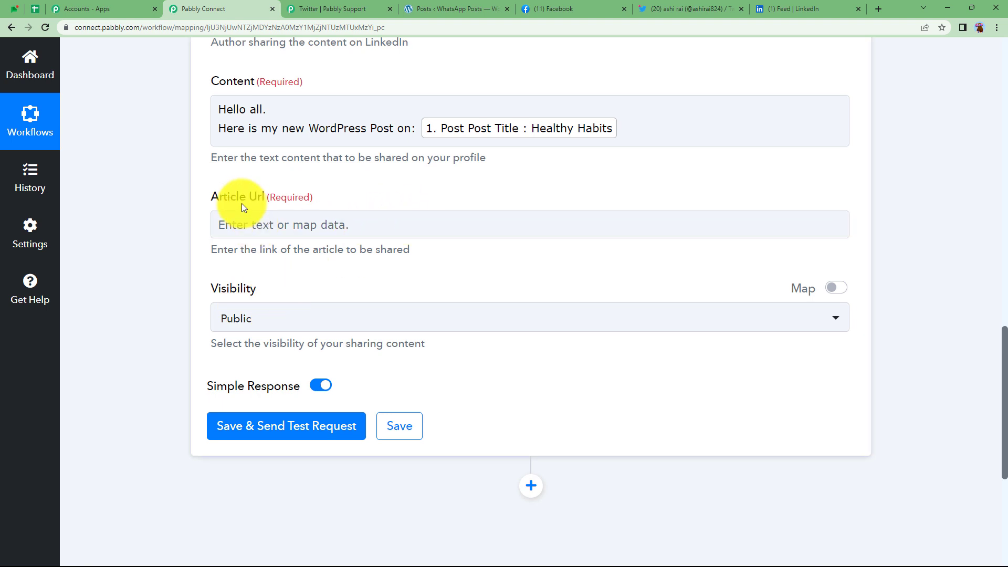
{"action": "left_click", "coordinate": [275, 220]}
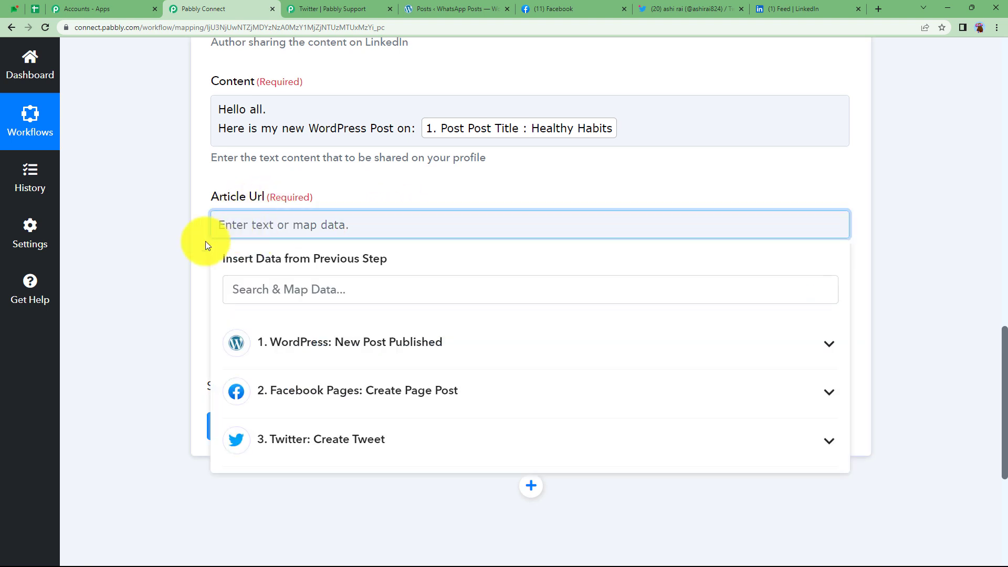
{"action": "left_click", "coordinate": [182, 256]}
{"action": "left_click", "coordinate": [272, 223]}
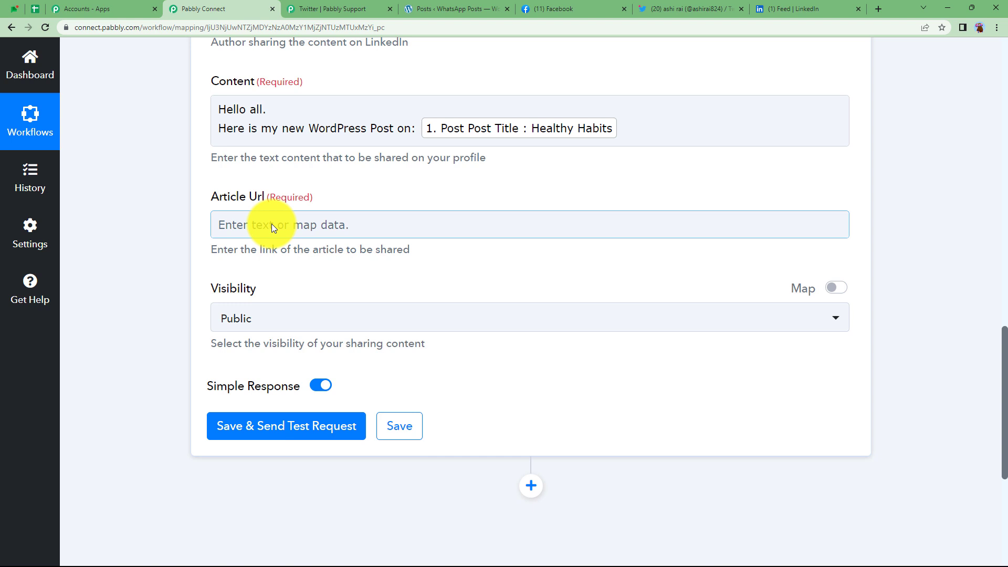
{"action": "left_click", "coordinate": [272, 224]}
{"action": "left_click", "coordinate": [310, 286]}
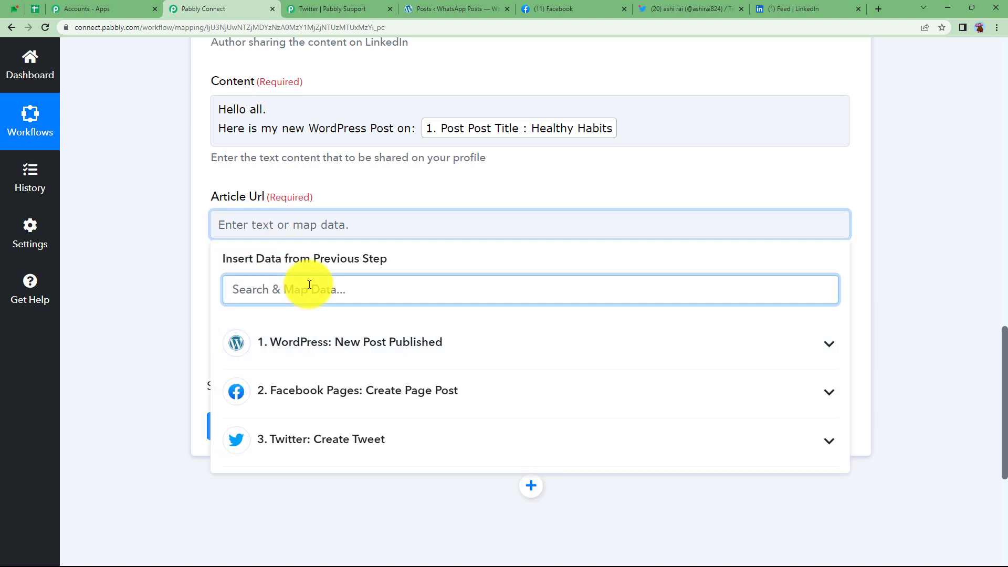
{"action": "type", "text": "perm"}
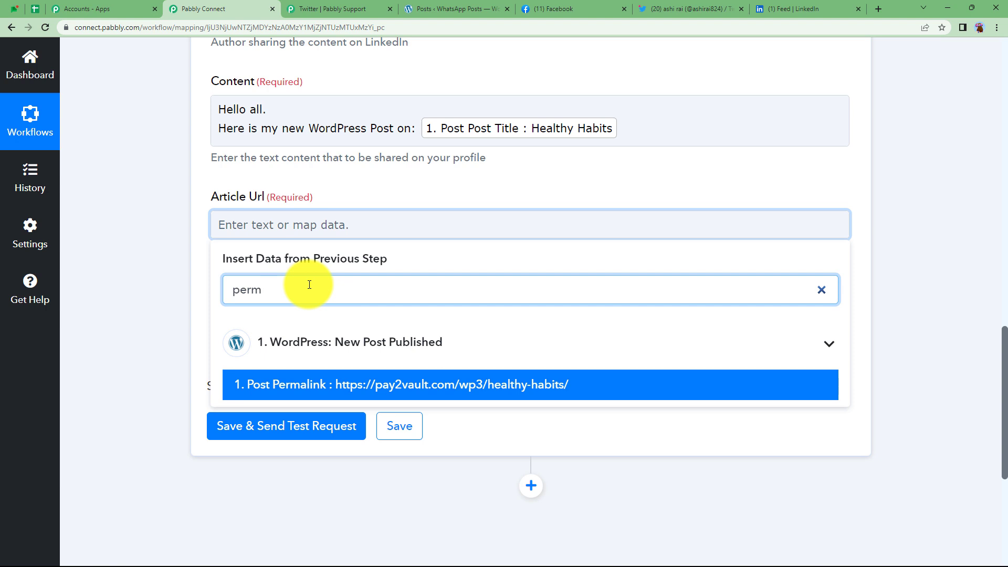
{"action": "left_click", "coordinate": [326, 385]}
{"action": "left_click", "coordinate": [583, 217]}
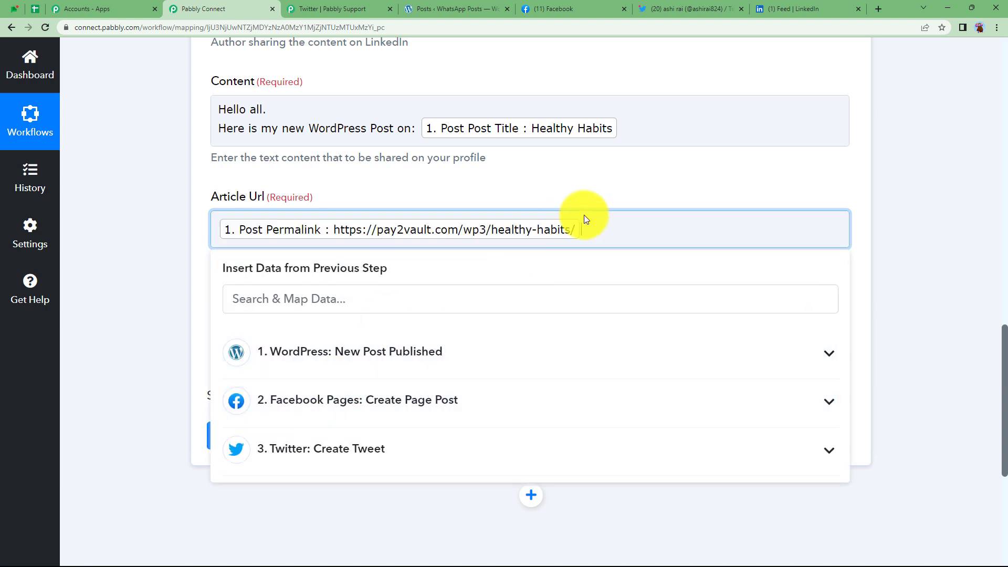
{"action": "left_click", "coordinate": [599, 198]}
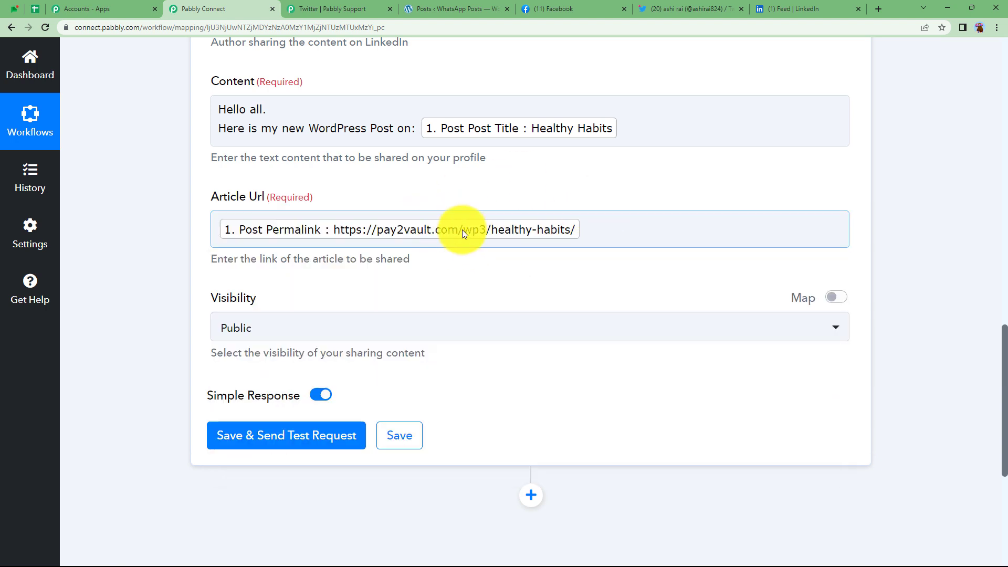
Choose Public as the post visibility, save the LinkedIn action and send a test request.
{"action": "left_click", "coordinate": [232, 301]}
{"action": "left_click", "coordinate": [239, 330]}
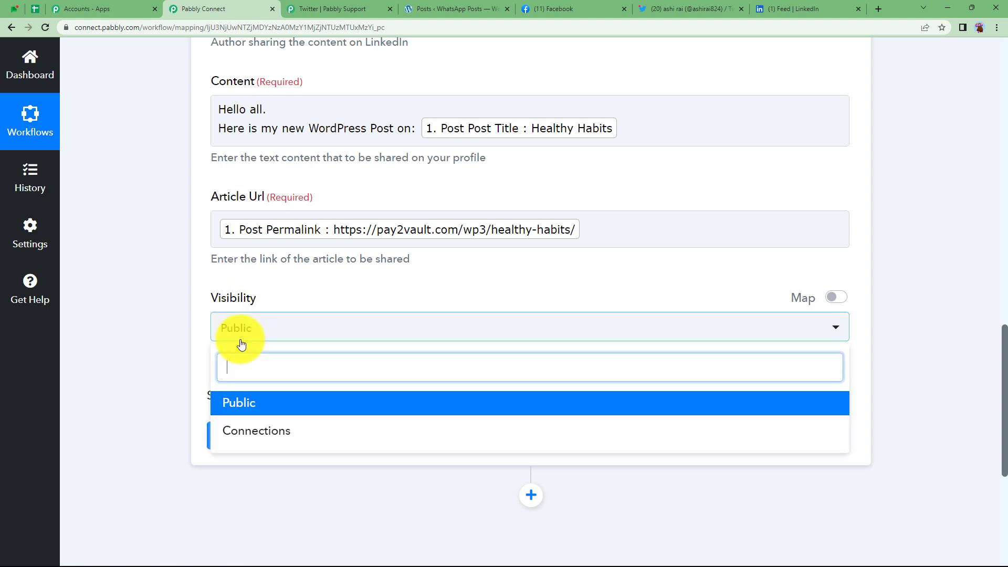
{"action": "left_click", "coordinate": [253, 404]}
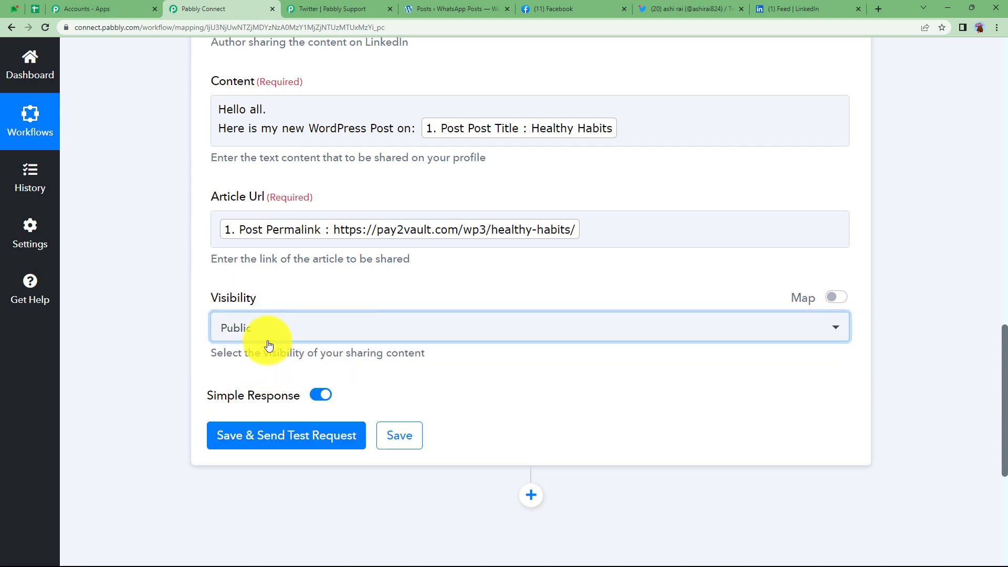
{"action": "left_click", "coordinate": [289, 440]}
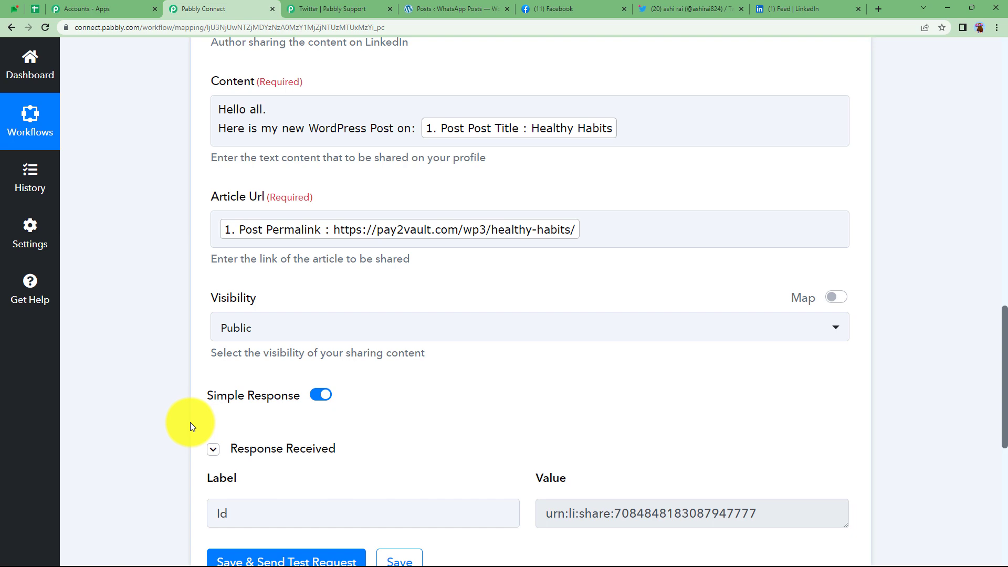
Examine the Id value in the LinkedIn test response and collapse the LinkedIn action.
{"action": "scroll", "coordinate": [190, 422], "scroll_direction": "down", "scroll_amount": 1}
{"action": "left_click_drag", "start_coordinate": [543, 461], "coordinate": [788, 447]}
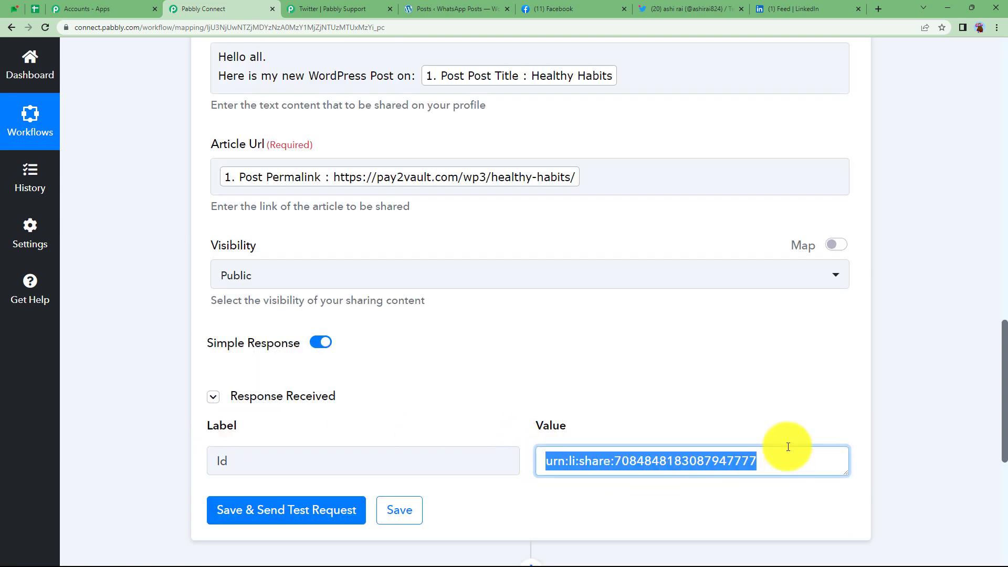
{"action": "left_click", "coordinate": [788, 442]}
{"action": "scroll", "coordinate": [770, 395], "scroll_direction": "up", "scroll_amount": 12}
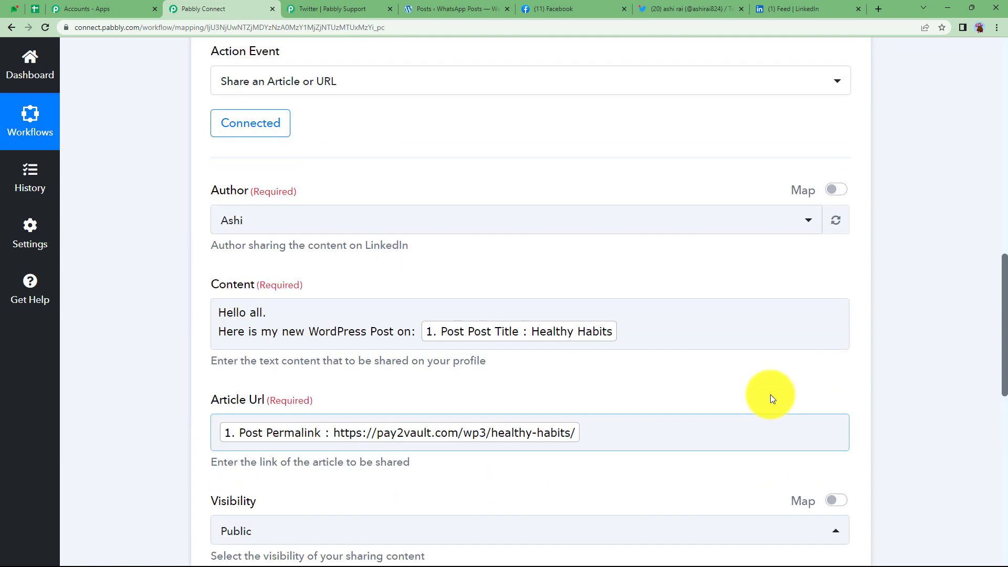
{"action": "left_click", "coordinate": [600, 328]}
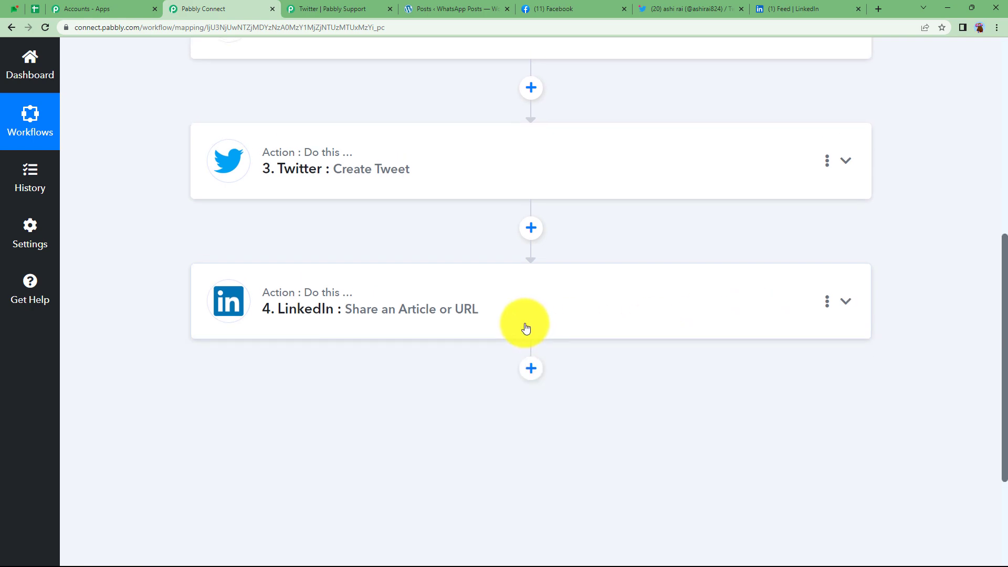
{"action": "scroll", "coordinate": [524, 329], "scroll_direction": "up", "scroll_amount": 5}
{"action": "scroll", "coordinate": [524, 323], "scroll_direction": "down", "scroll_amount": 2}
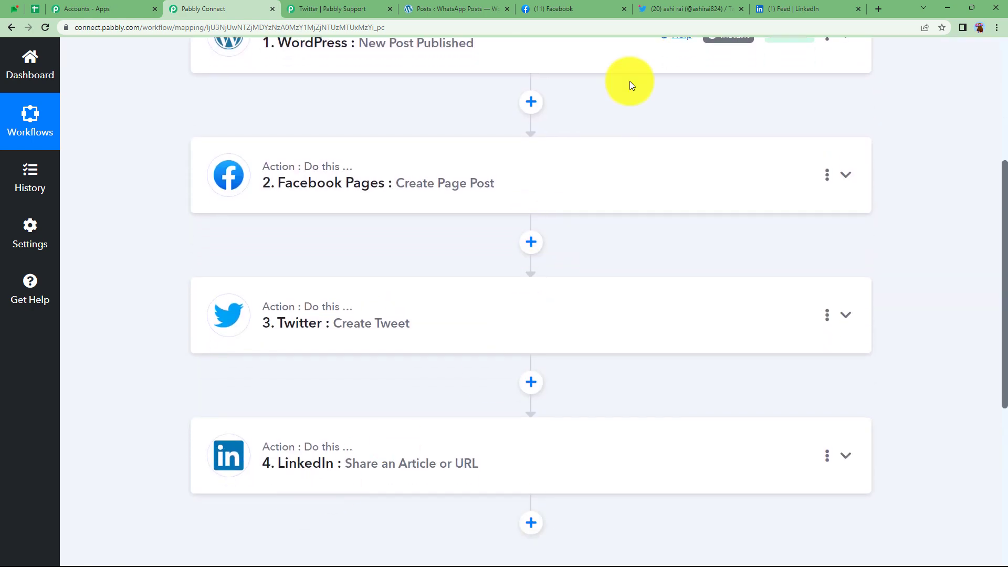
Reload LinkedIn and open the shared Healthy Habits post from the notifications.
{"action": "left_click", "coordinate": [767, 9]}
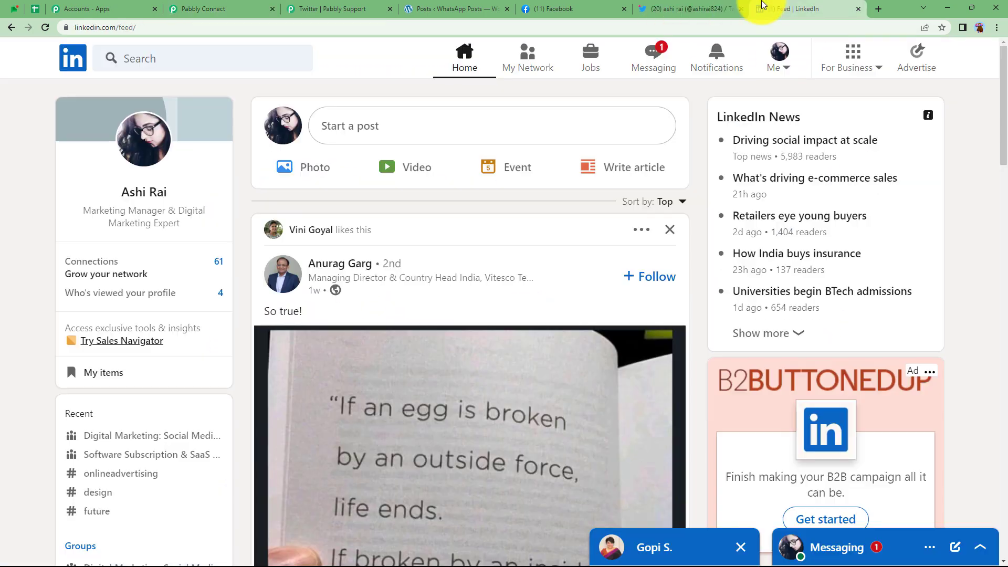
{"action": "left_click", "coordinate": [715, 58]}
{"action": "left_click", "coordinate": [46, 30]}
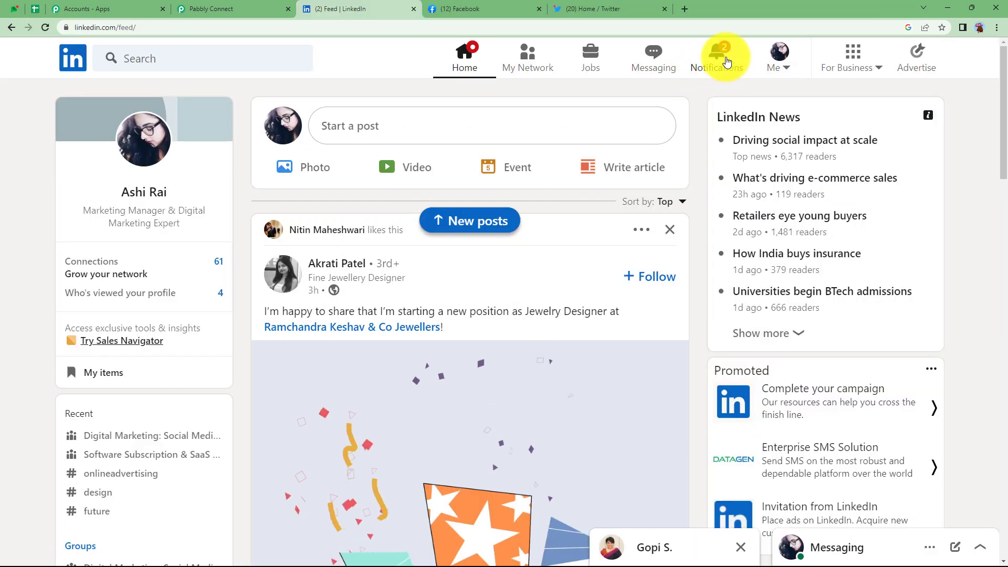
{"action": "left_click", "coordinate": [724, 60]}
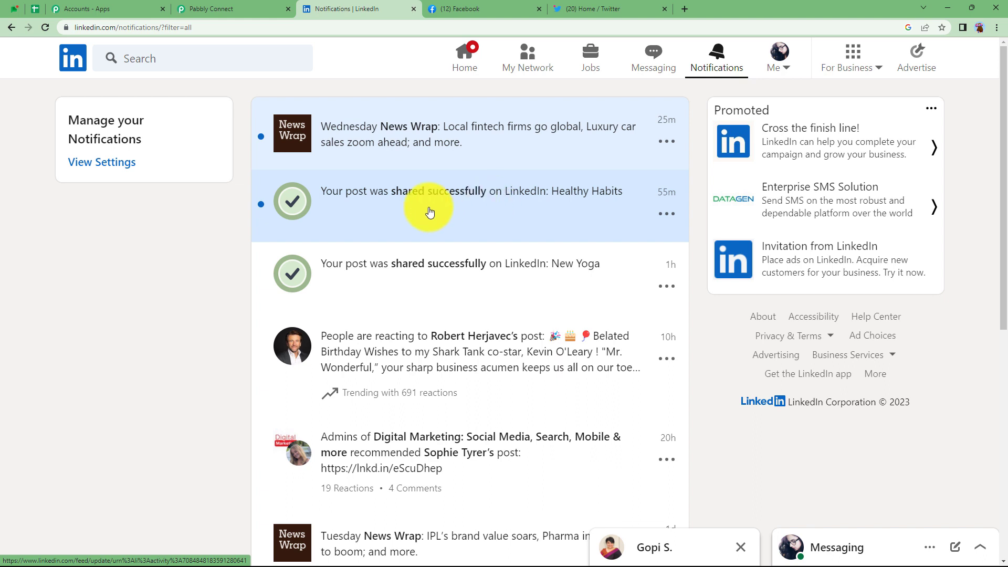
{"action": "left_click", "coordinate": [576, 212]}
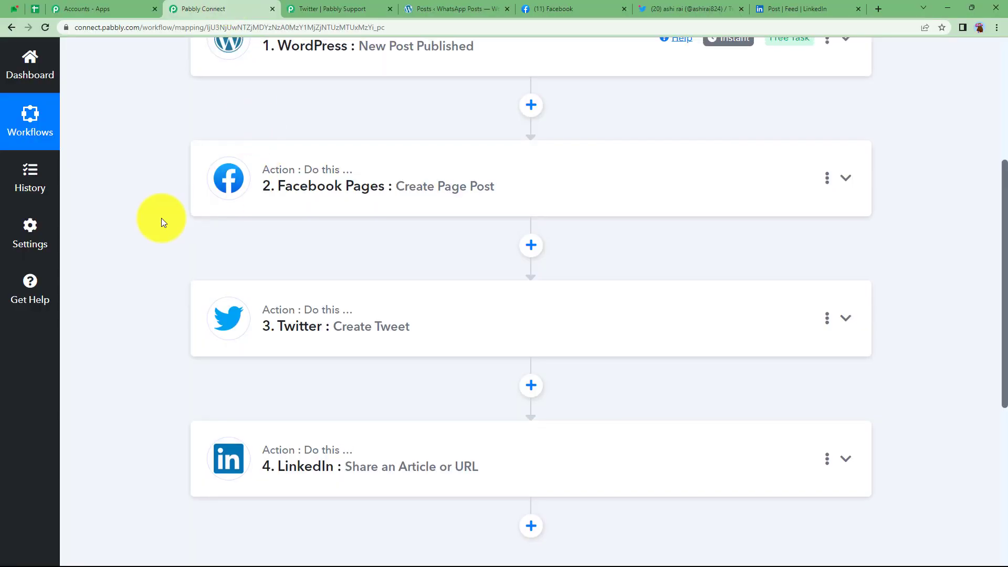
{"action": "scroll", "coordinate": [157, 219], "scroll_direction": "up", "scroll_amount": 2}
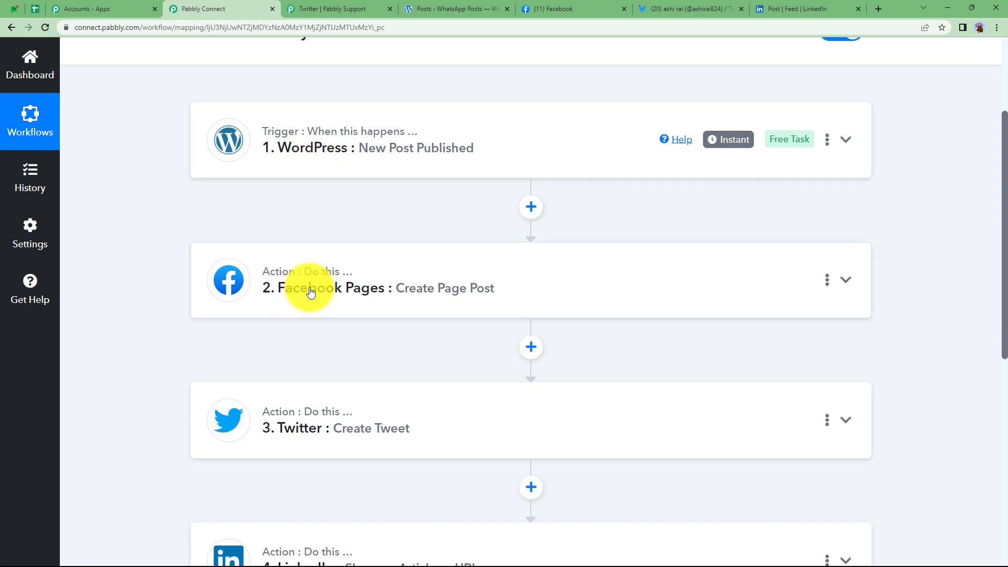
{"action": "scroll", "coordinate": [311, 291], "scroll_direction": "down", "scroll_amount": 5}
{"action": "scroll", "coordinate": [310, 289], "scroll_direction": "up", "scroll_amount": 3}
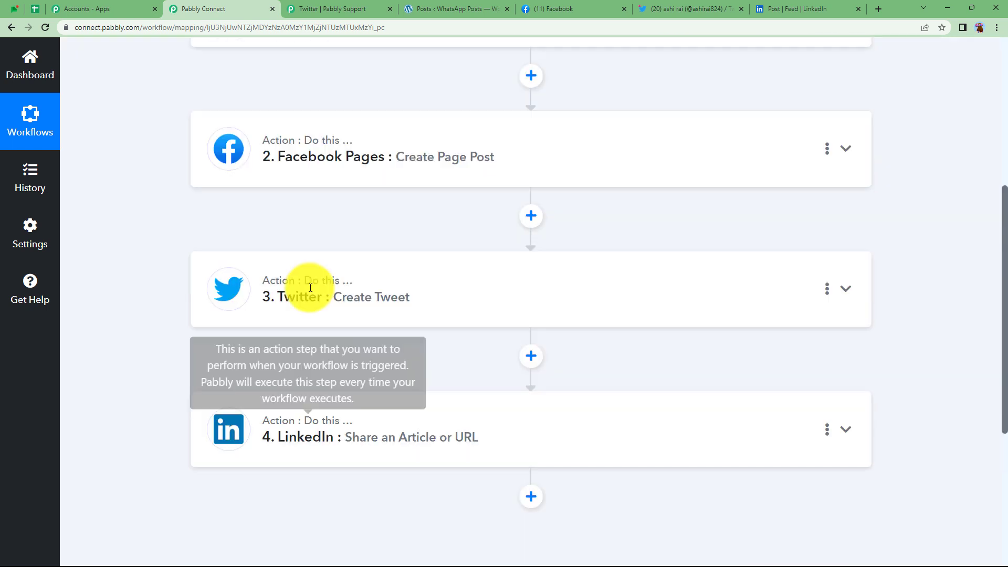
{"action": "scroll", "coordinate": [310, 288], "scroll_direction": "up", "scroll_amount": 1}
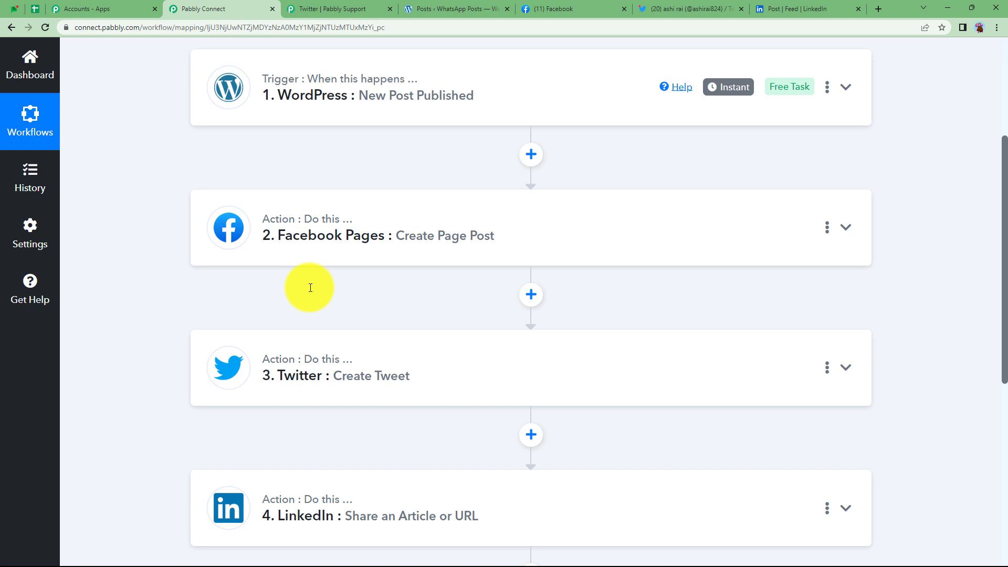
{"action": "scroll", "coordinate": [311, 288], "scroll_direction": "up", "scroll_amount": 3}
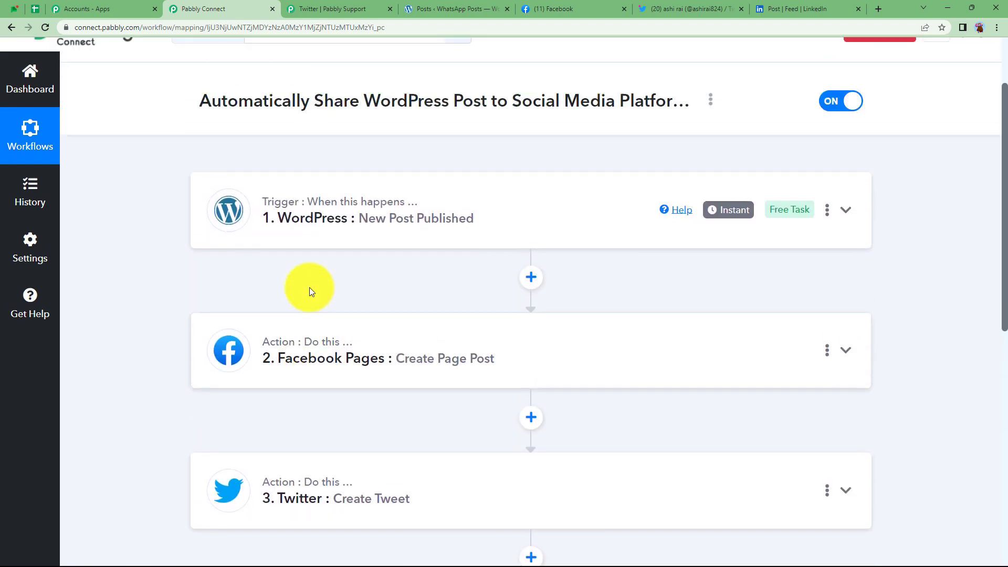